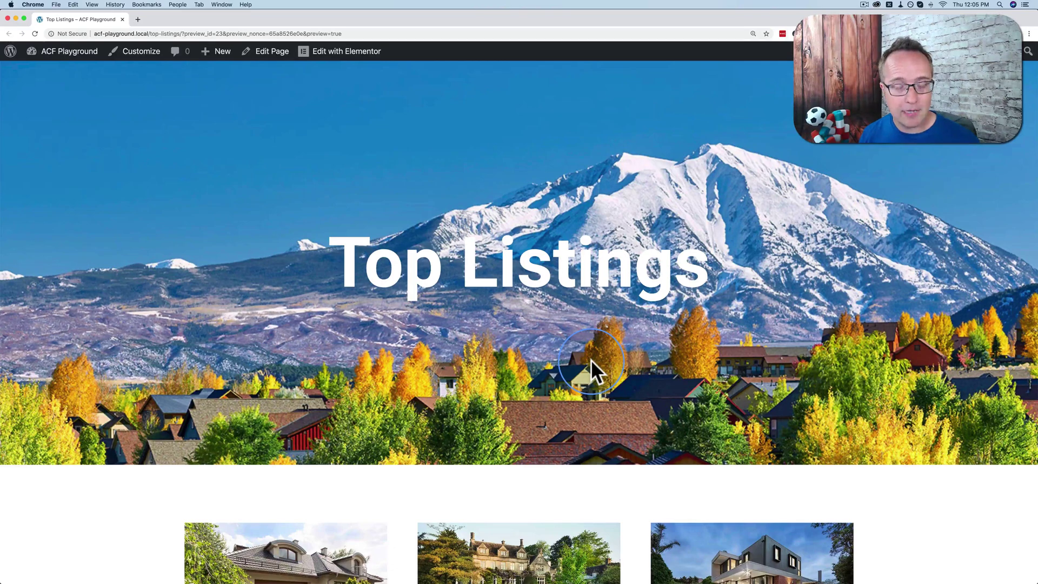
- Review the listing cards, selecting the Asking Price and Square Feet lines and the 2500 value
{"action": "scroll", "coordinate": [591, 359], "scroll_direction": "down", "scroll_amount": 6}
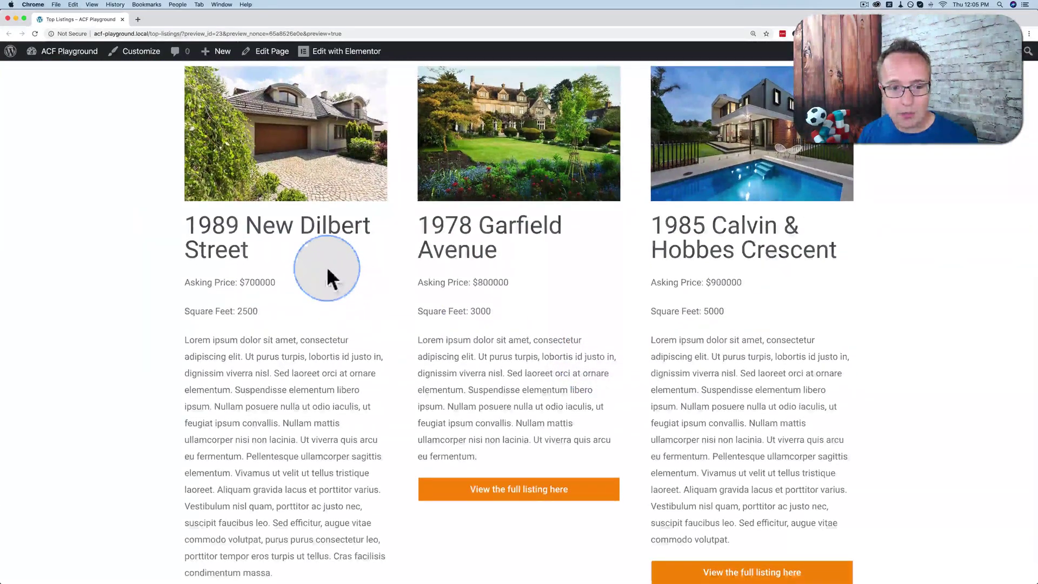
{"action": "scroll", "coordinate": [523, 309], "scroll_direction": "down", "scroll_amount": 1}
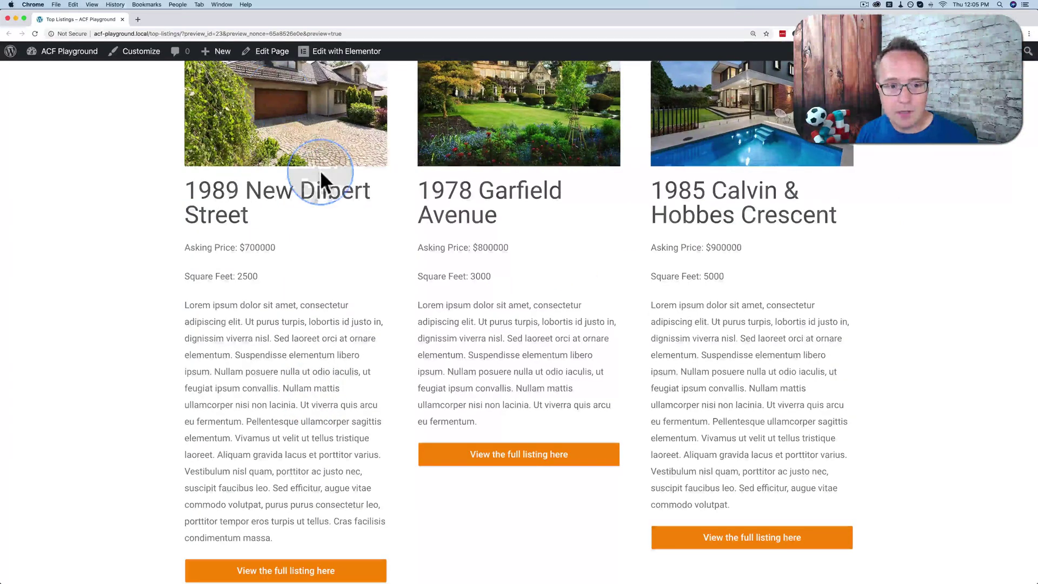
{"action": "scroll", "coordinate": [317, 366], "scroll_direction": "down", "scroll_amount": 1}
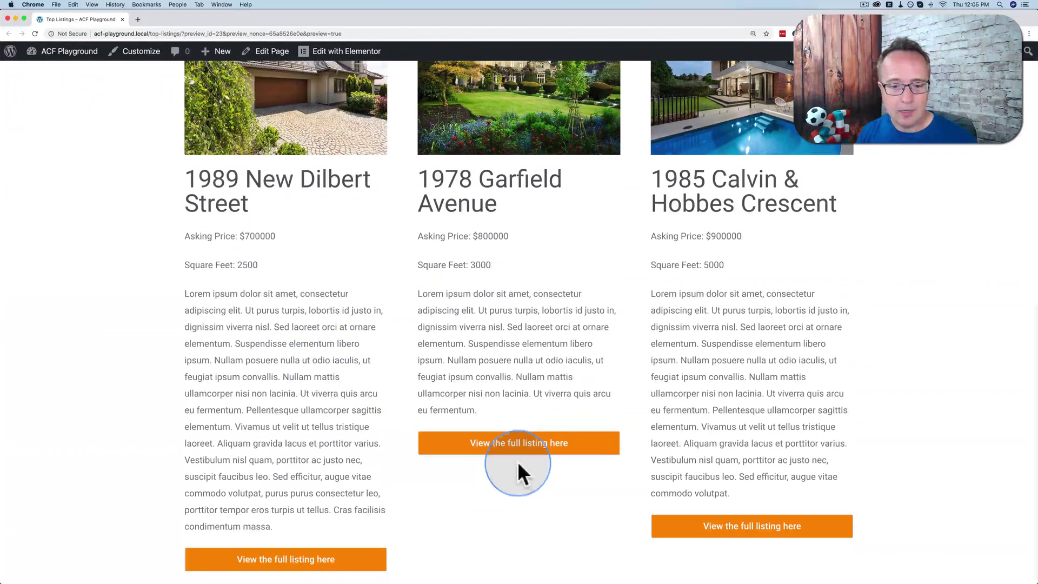
{"action": "mouse_move", "coordinate": [184, 232]}
{"action": "left_mouse_down"}
{"action": "mouse_move", "coordinate": [258, 264]}
{"action": "mouse_move", "coordinate": [186, 234]}
{"action": "left_mouse_up"}
{"action": "left_click", "coordinate": [274, 298]}
{"action": "double_click", "coordinate": [262, 265]}
{"action": "scroll", "coordinate": [255, 338], "scroll_direction": "down", "scroll_amount": 2}
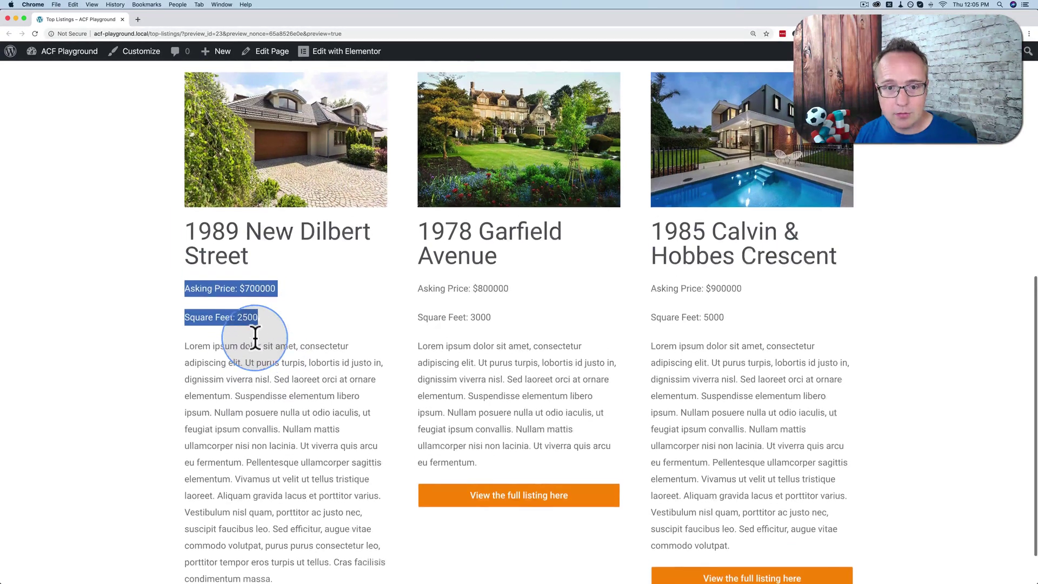
{"action": "scroll", "coordinate": [255, 338], "scroll_direction": "up", "scroll_amount": 1}
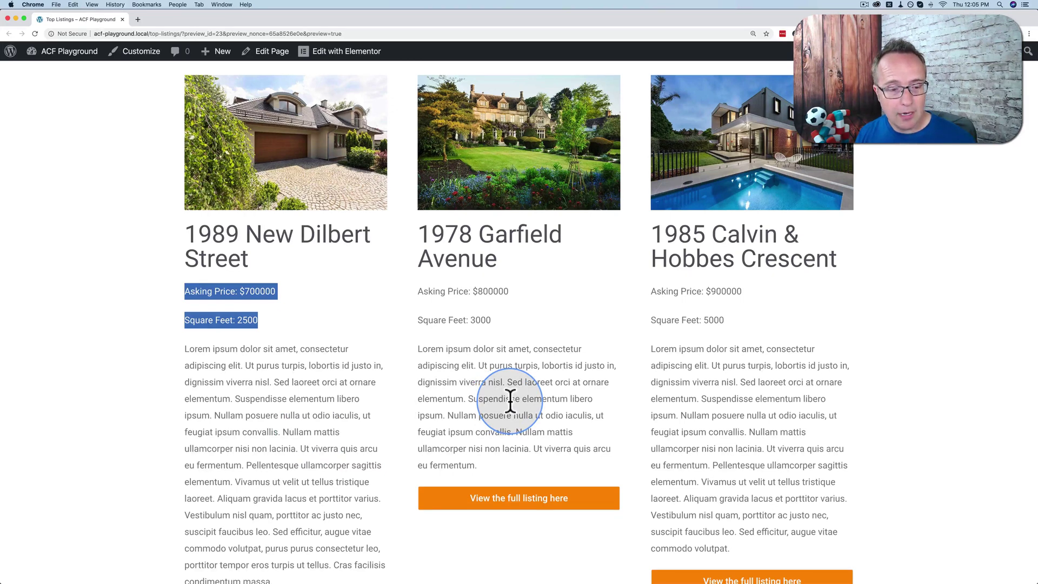
{"action": "left_click", "coordinate": [321, 309]}
{"action": "left_click_drag", "start_coordinate": [269, 318], "coordinate": [182, 288]}
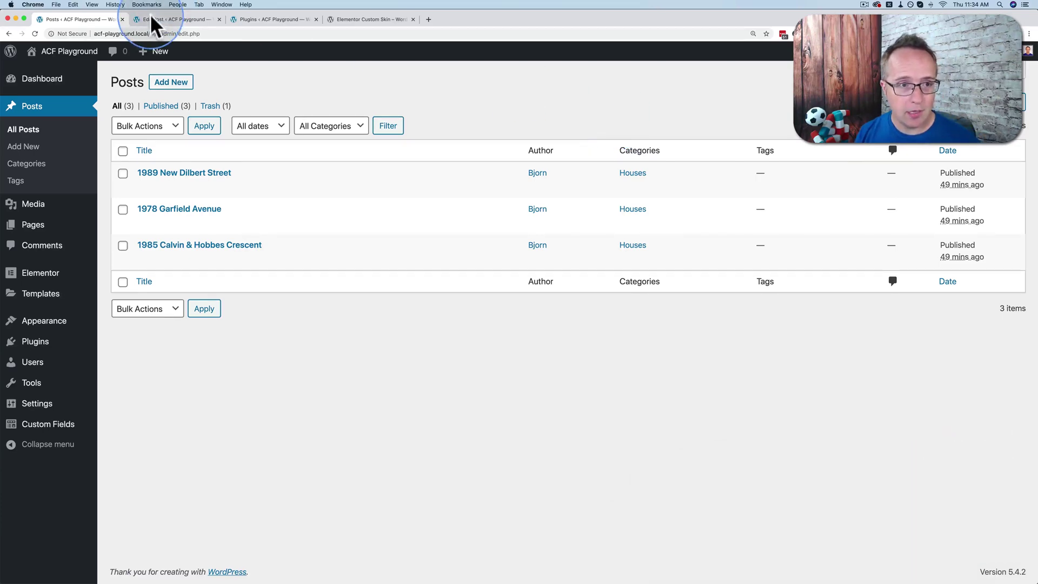
{"action": "left_click", "coordinate": [186, 18]}
{"action": "scroll", "coordinate": [351, 180], "scroll_direction": "down", "scroll_amount": 5}
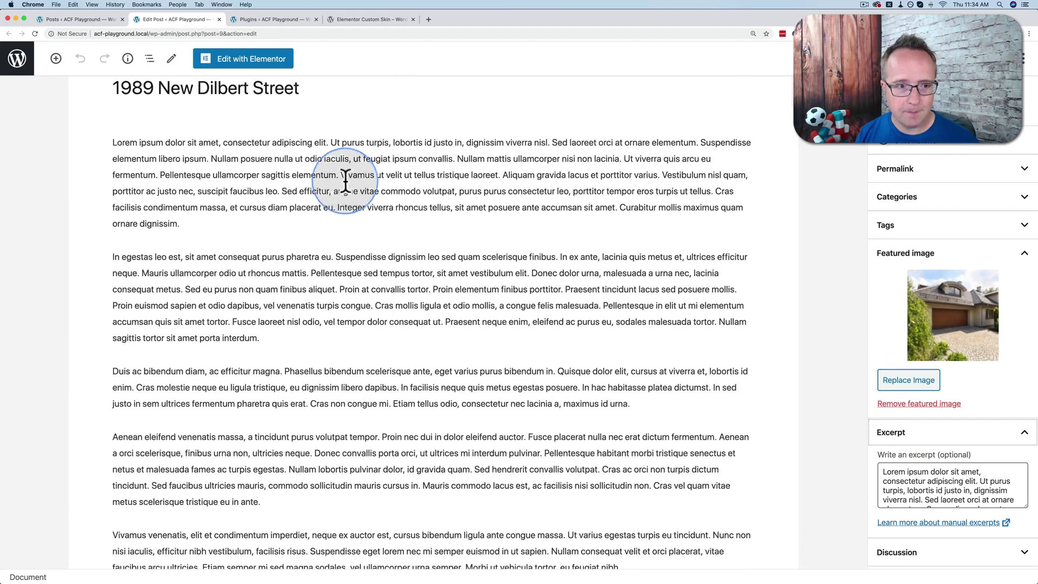
{"action": "scroll", "coordinate": [481, 394], "scroll_direction": "down", "scroll_amount": 2}
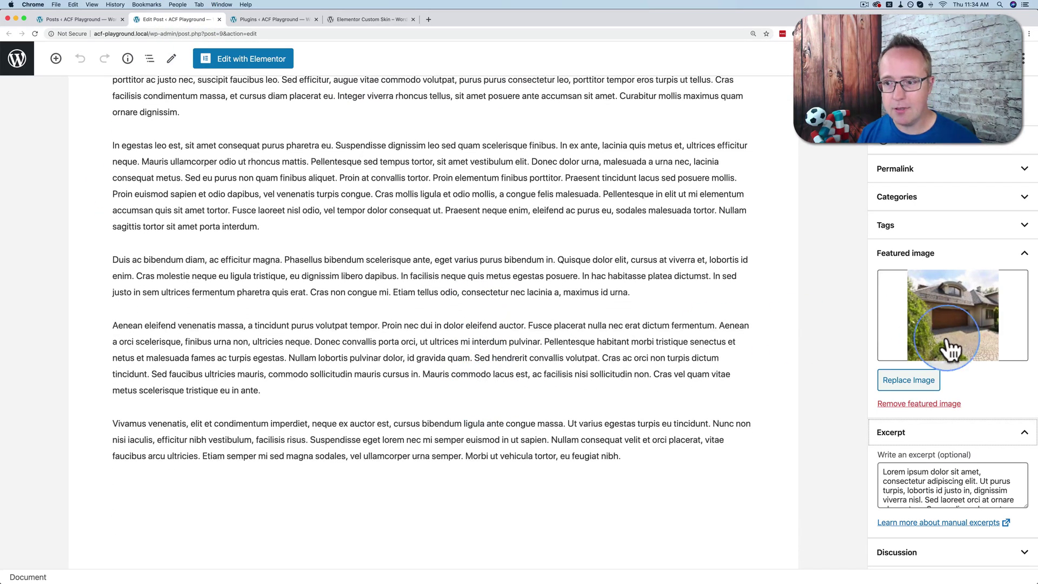
{"action": "scroll", "coordinate": [923, 304], "scroll_direction": "down", "scroll_amount": 3}
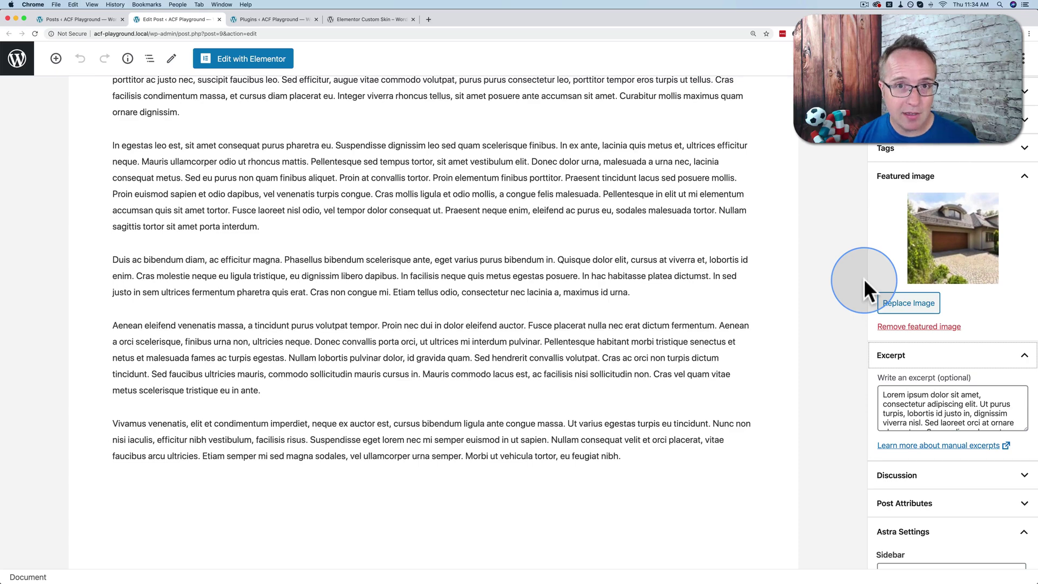
{"action": "left_click", "coordinate": [74, 19]}
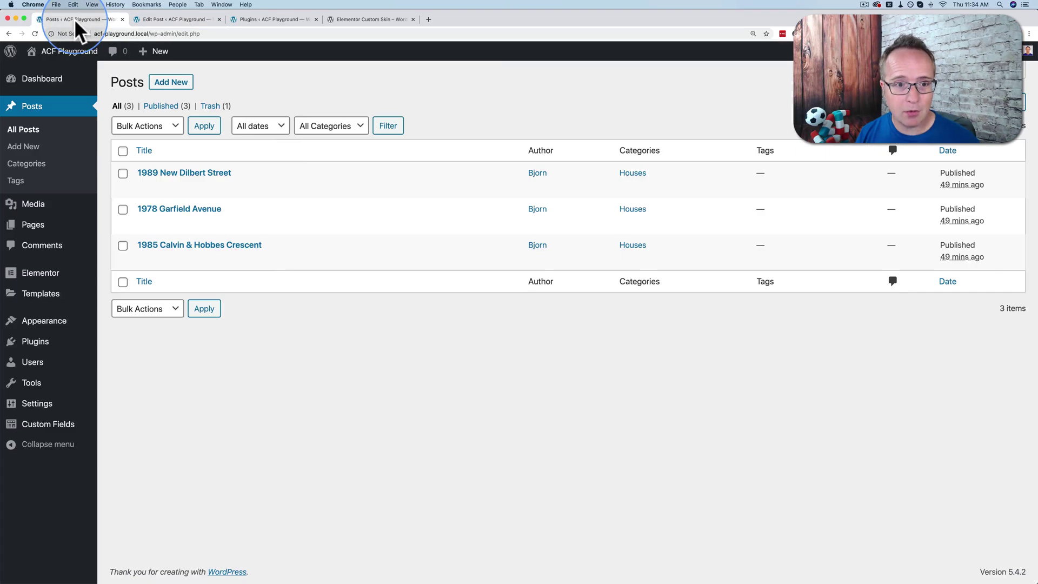
- Check the installed plugins and the Elementor Custom Skin plugin page, then go to Pages
{"action": "left_click", "coordinate": [269, 19]}
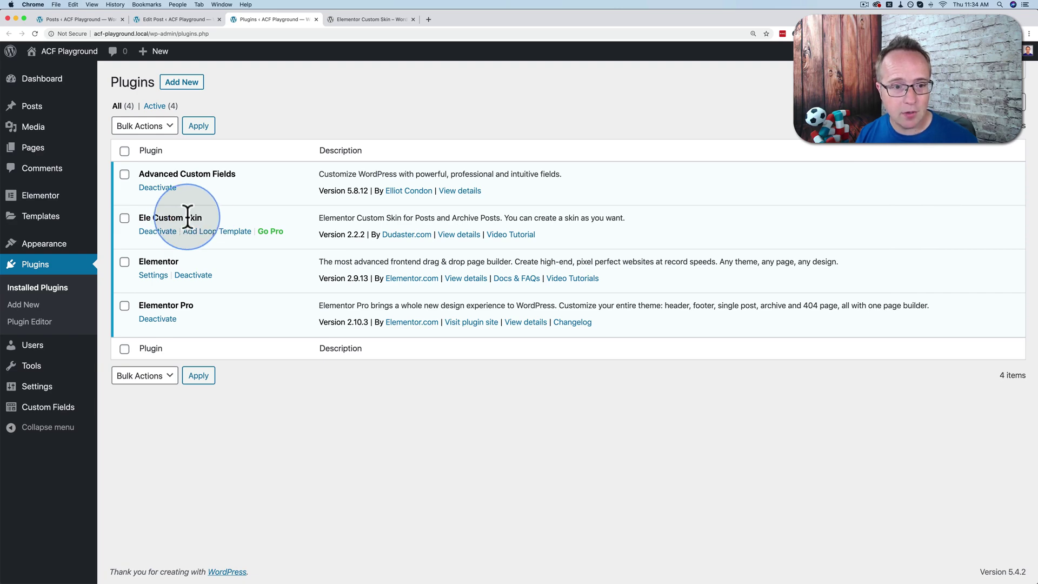
{"action": "left_click", "coordinate": [398, 18]}
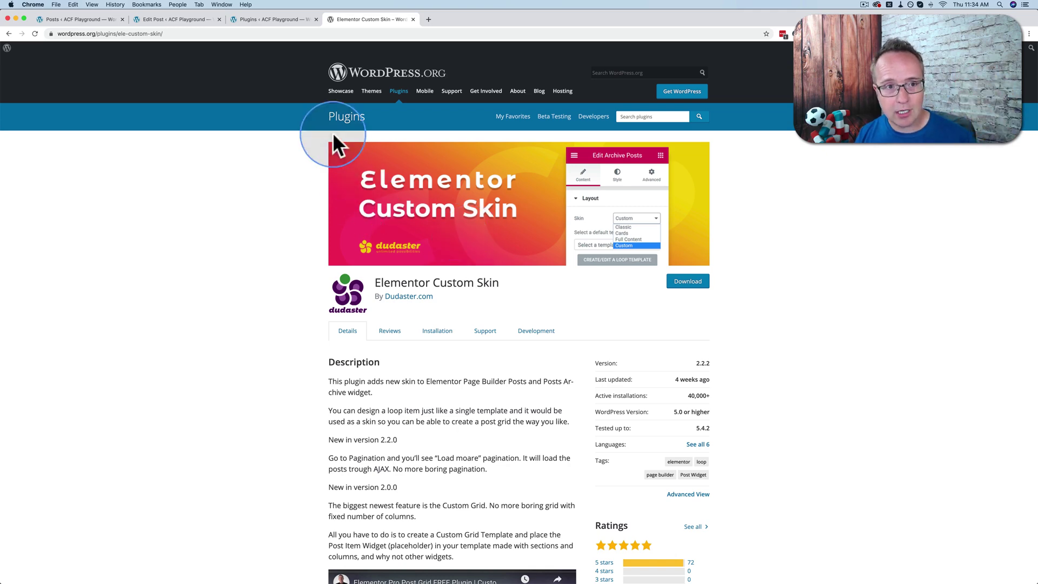
{"action": "left_click", "coordinate": [290, 18]}
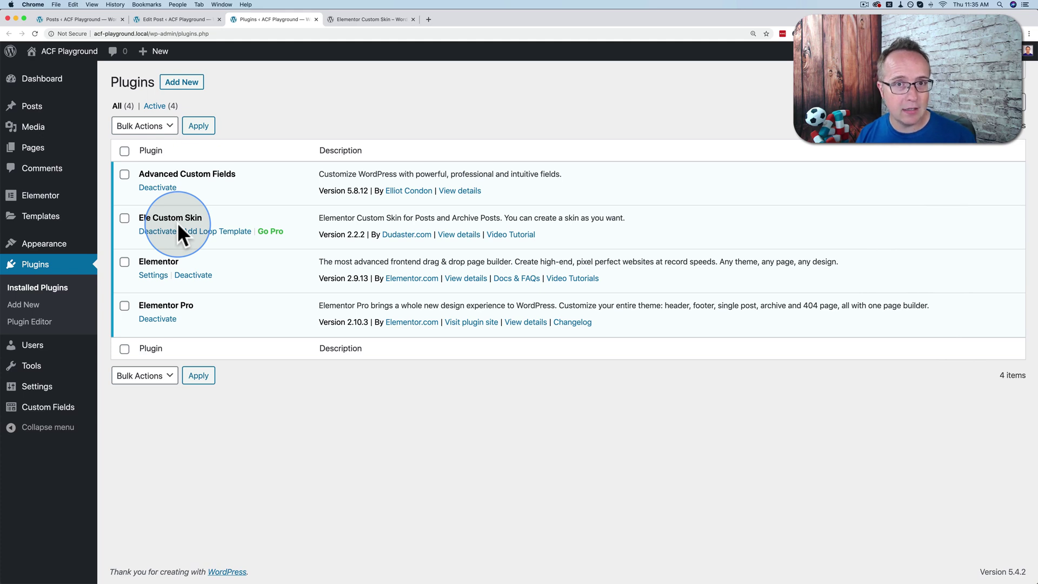
{"action": "left_click", "coordinate": [34, 157]}
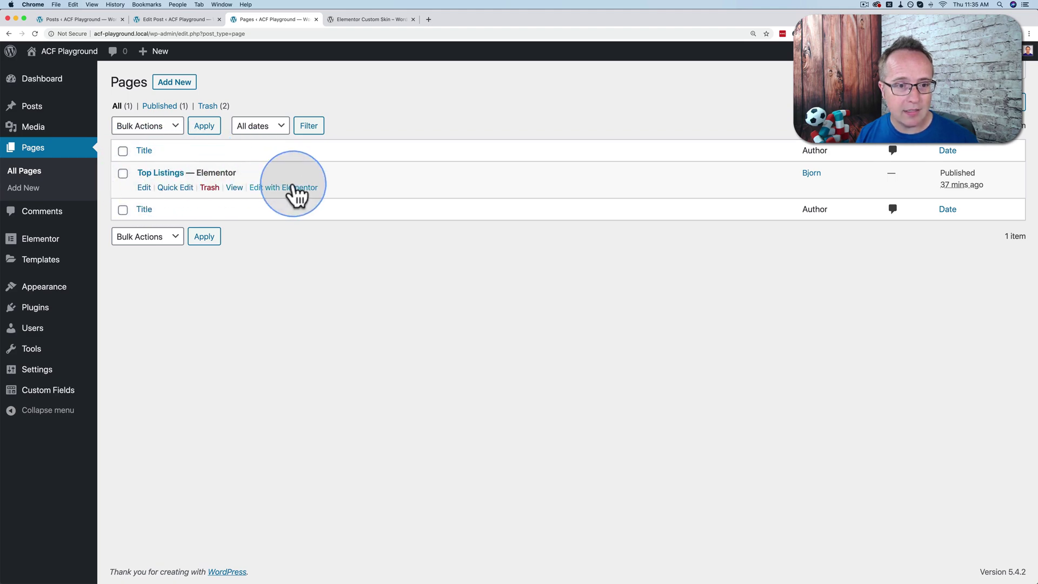
- Open Top Listings in Elementor and drop a Posts widget into the page
{"action": "left_click", "coordinate": [290, 189]}
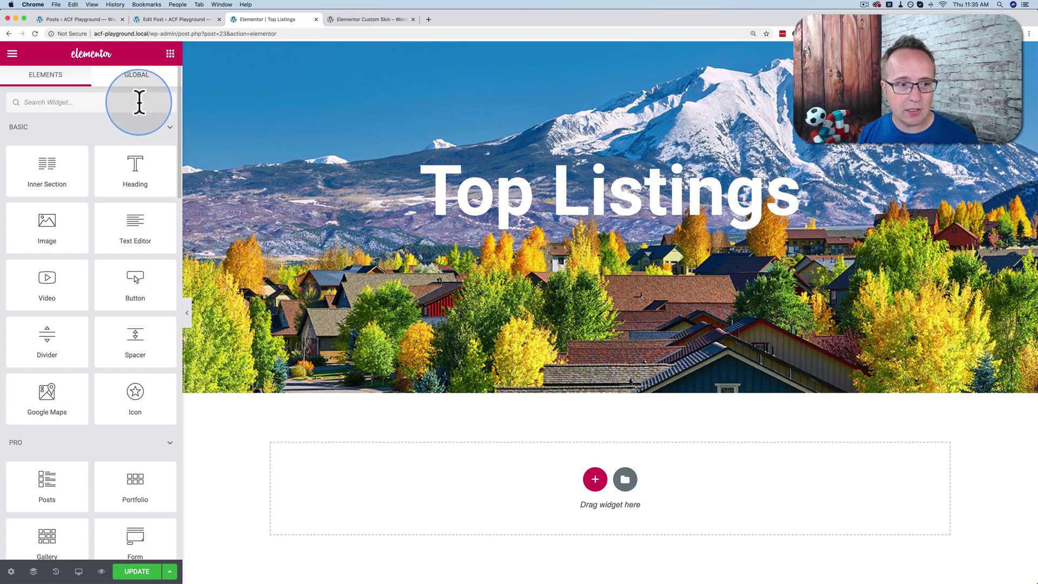
{"action": "scroll", "coordinate": [105, 208], "scroll_direction": "down", "scroll_amount": 4}
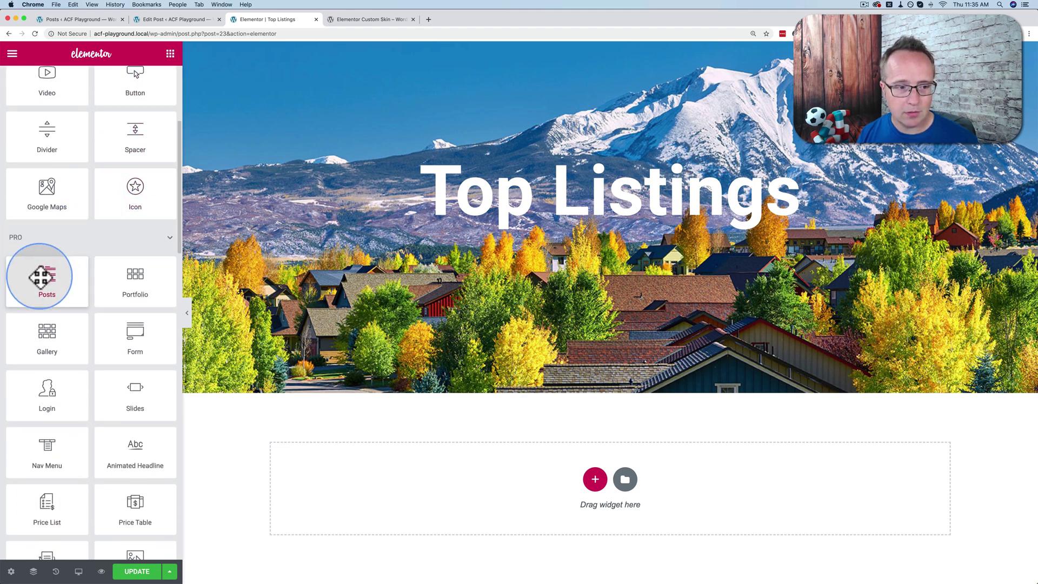
{"action": "left_click_drag", "start_coordinate": [42, 274], "coordinate": [493, 469]}
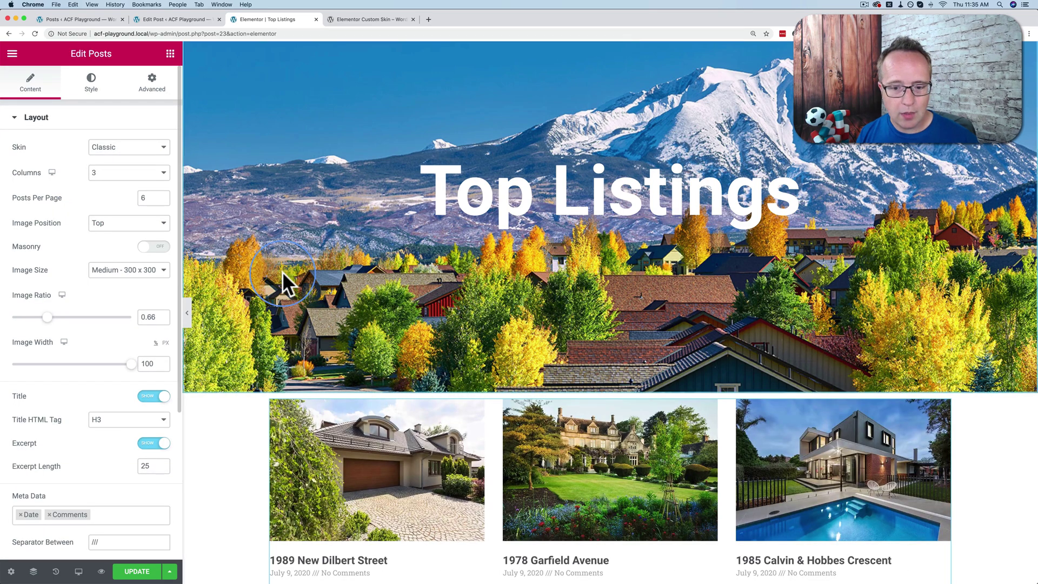
{"action": "scroll", "coordinate": [282, 272], "scroll_direction": "down", "scroll_amount": 5}
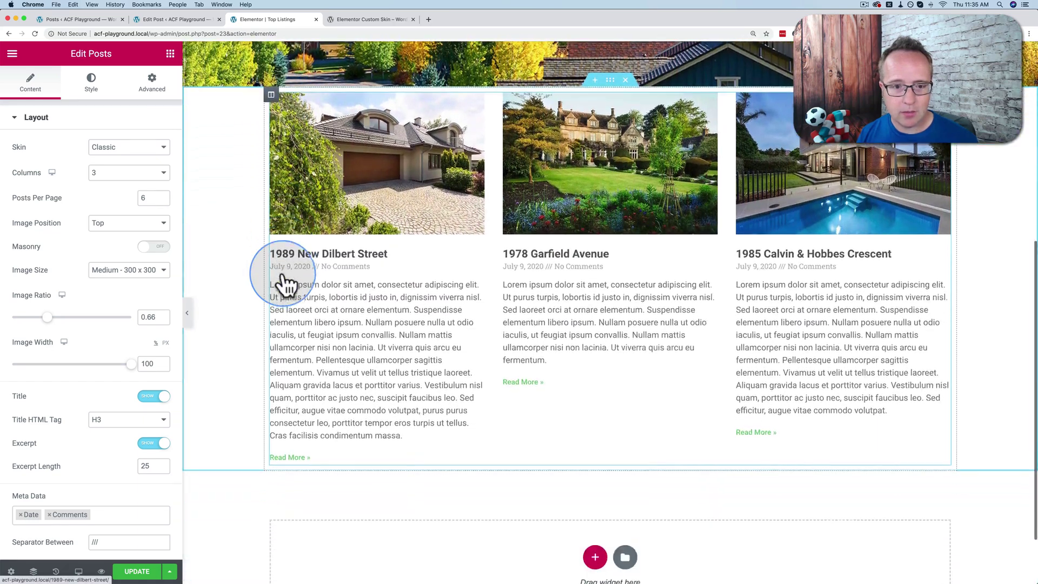
- Try the Cards skin on the posts grid, then switch it back to Classic
{"action": "left_click", "coordinate": [127, 147]}
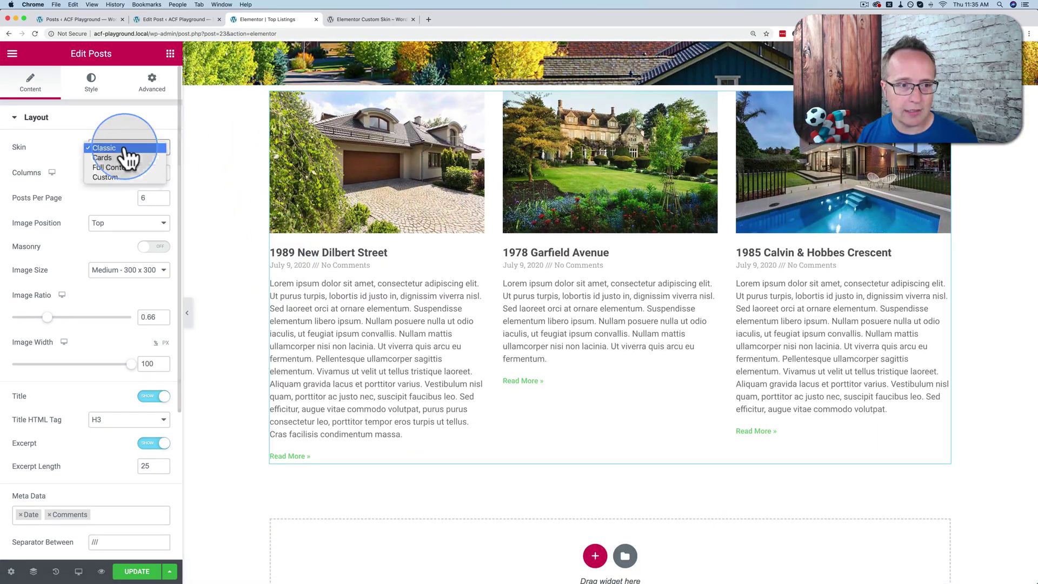
{"action": "left_click", "coordinate": [103, 158]}
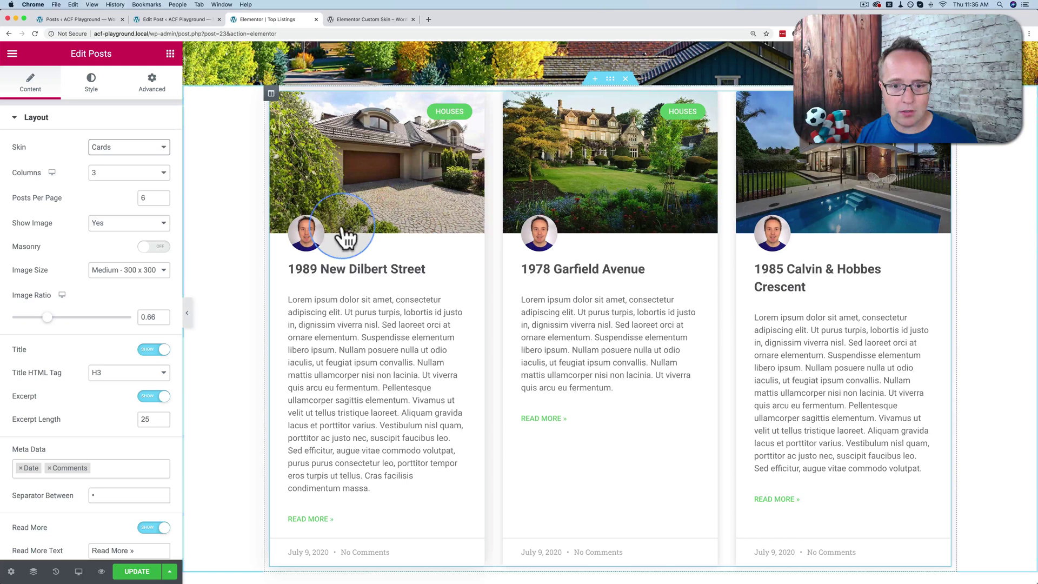
{"action": "scroll", "coordinate": [339, 222], "scroll_direction": "down", "scroll_amount": 2}
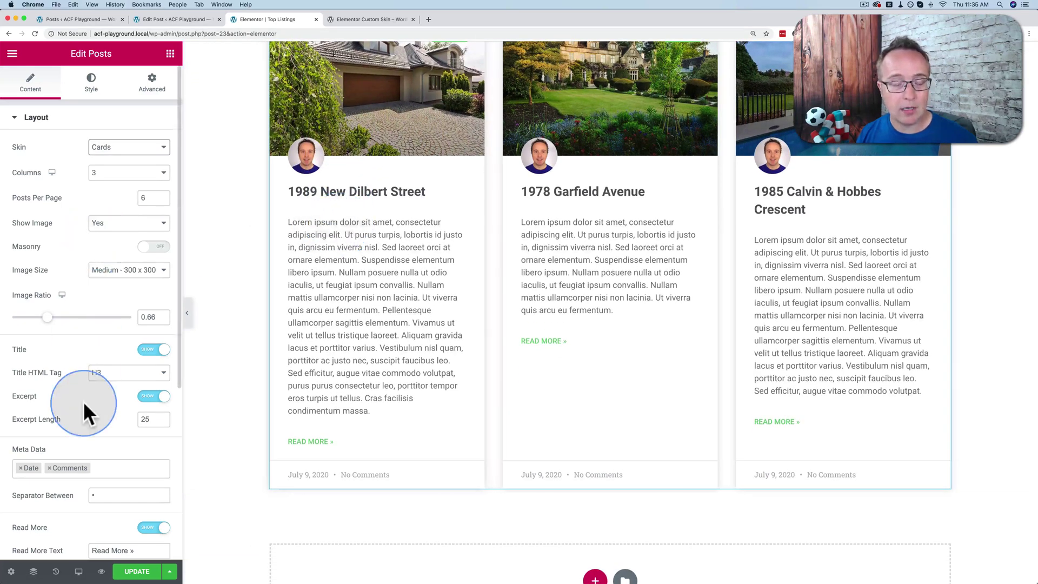
{"action": "scroll", "coordinate": [83, 401], "scroll_direction": "down", "scroll_amount": 2}
{"action": "scroll", "coordinate": [83, 401], "scroll_direction": "up", "scroll_amount": 2}
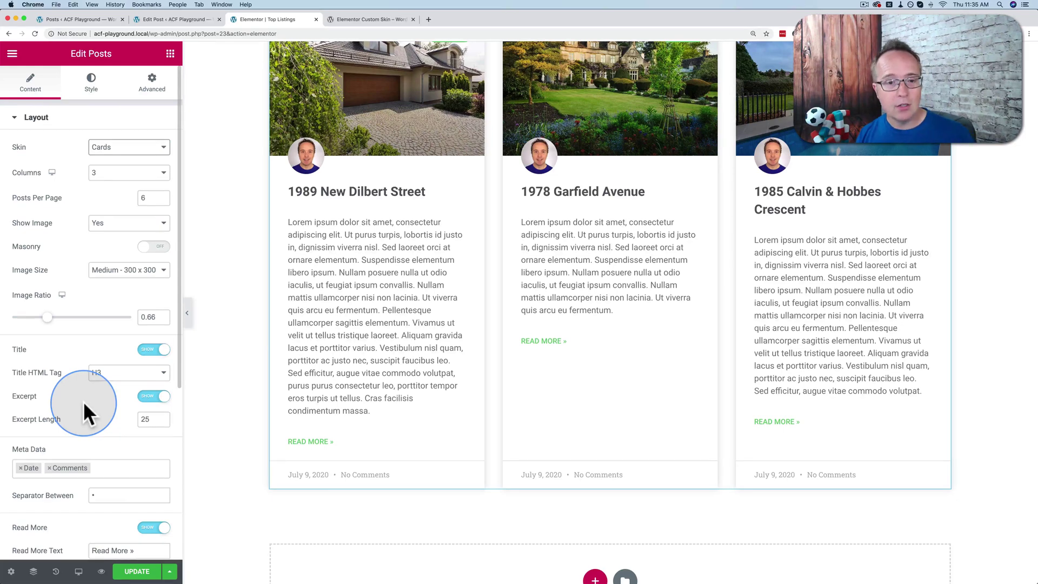
{"action": "left_click", "coordinate": [130, 152]}
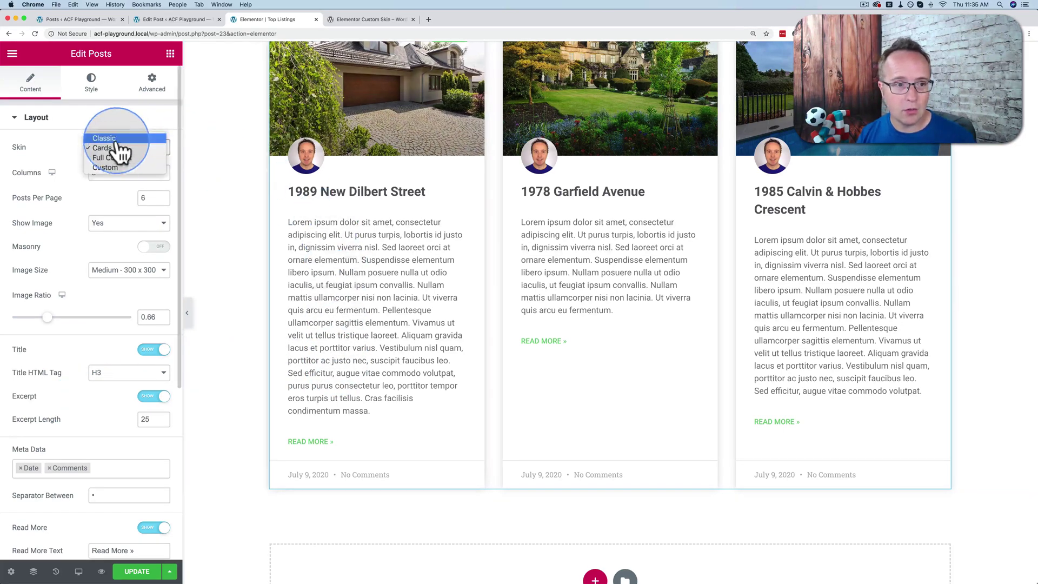
{"action": "left_click", "coordinate": [112, 138]}
{"action": "left_click", "coordinate": [140, 151]}
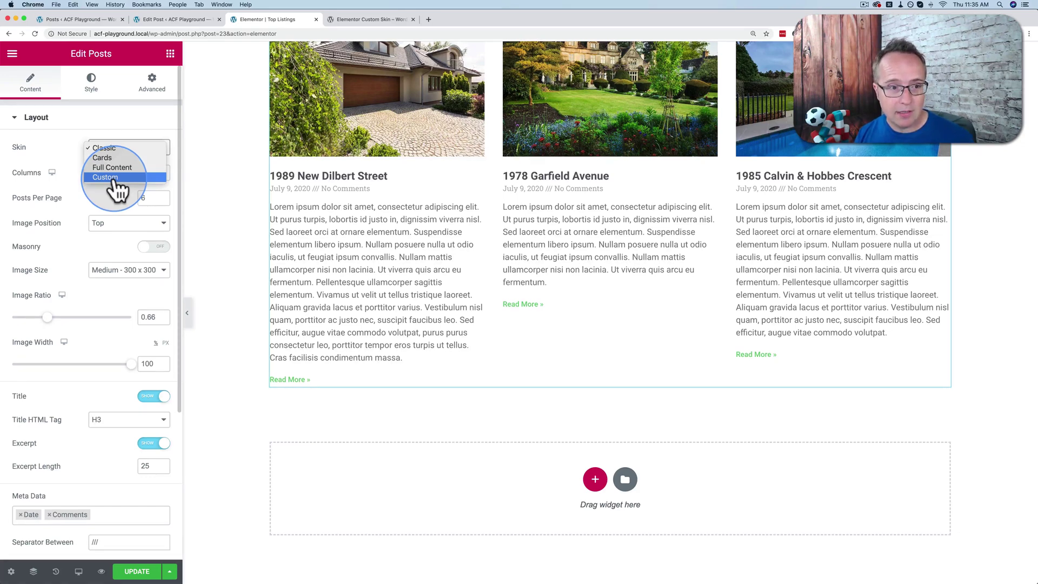
- Keep the Classic skin and exit the editor to the dashboard without saving
{"action": "left_click", "coordinate": [14, 61]}
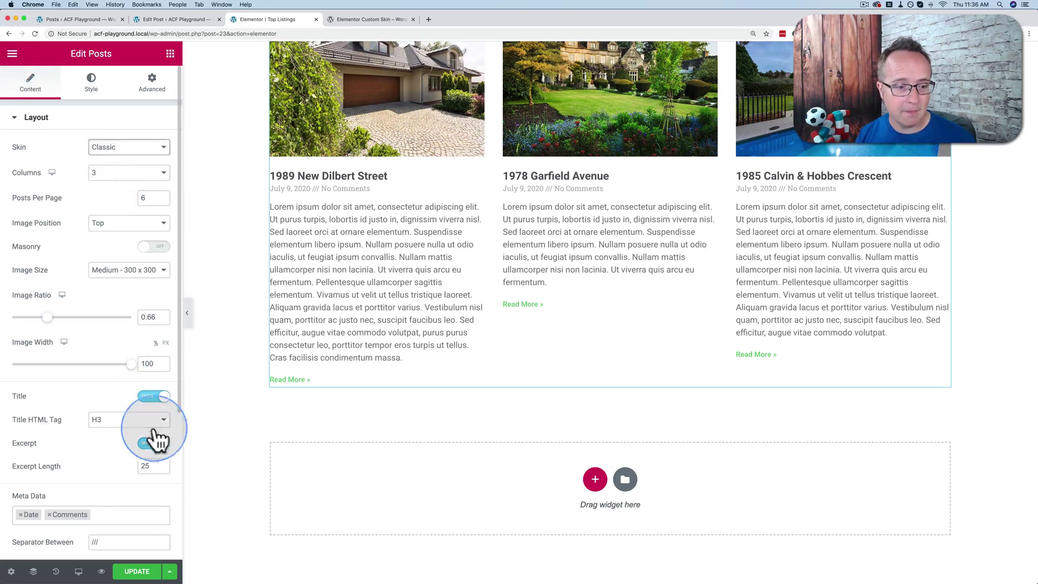
{"action": "left_click", "coordinate": [12, 53]}
{"action": "left_click", "coordinate": [98, 394]}
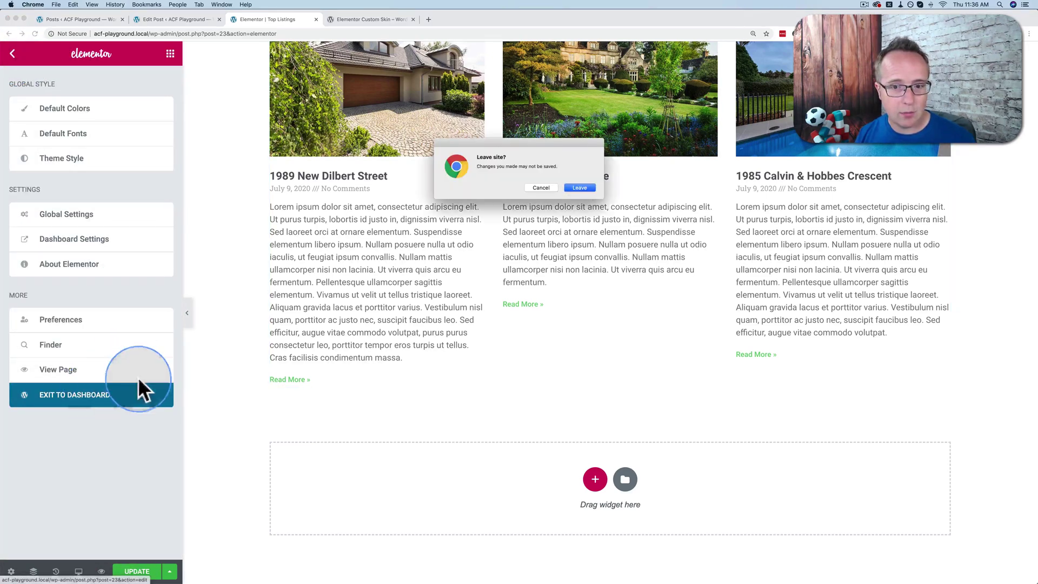
{"action": "left_click", "coordinate": [578, 189]}
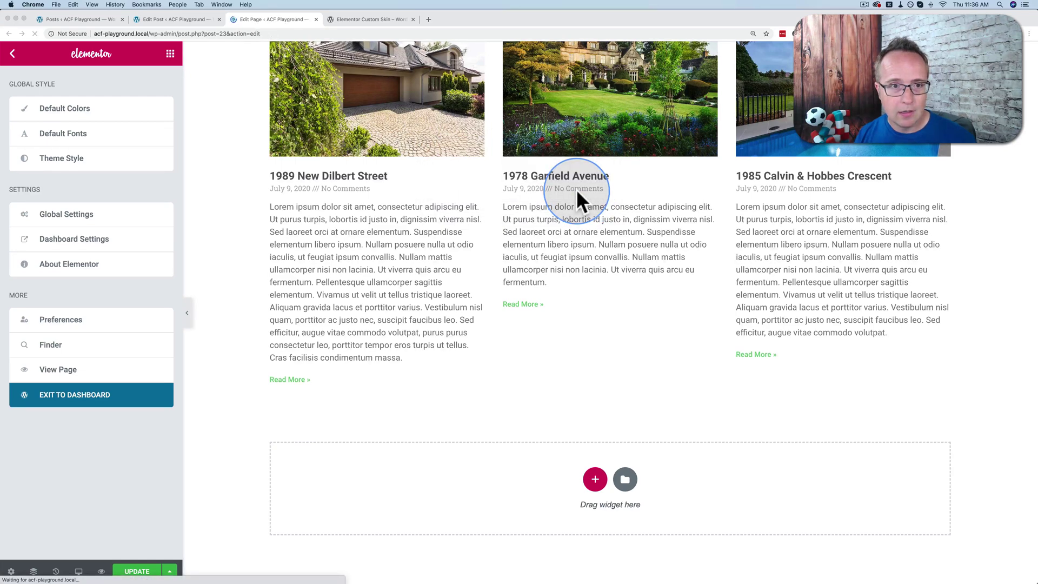
- Go to Templates > Theme Builder to view the template list
{"action": "left_click", "coordinate": [18, 60]}
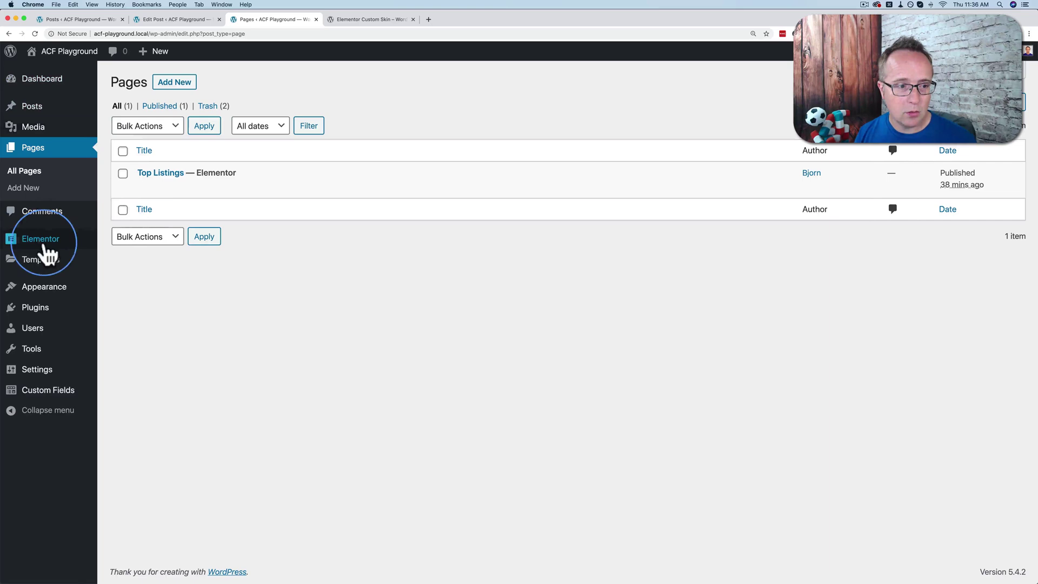
{"action": "mouse_move", "coordinate": [36, 267]}
{"action": "left_click", "coordinate": [132, 296]}
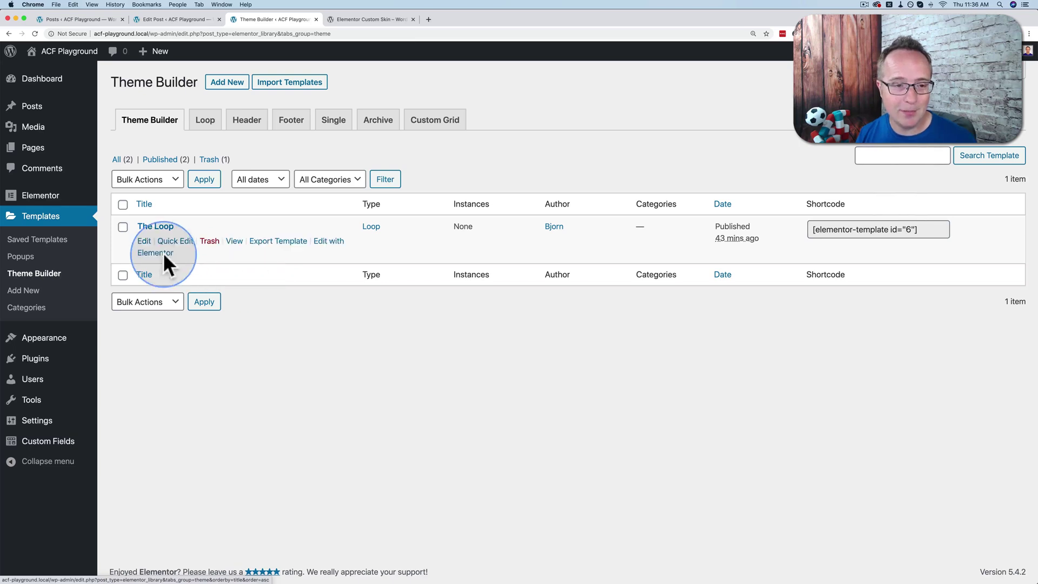
- Create a new Loop template named 'Hosues' (Houses) and open it empty in the editor
{"action": "left_click", "coordinate": [211, 126]}
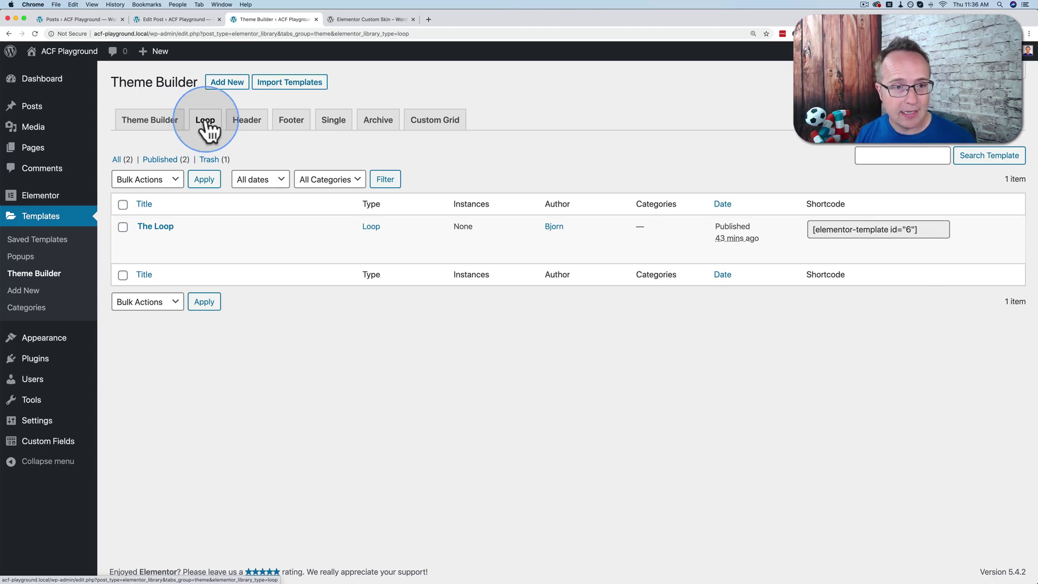
{"action": "left_click", "coordinate": [218, 82]}
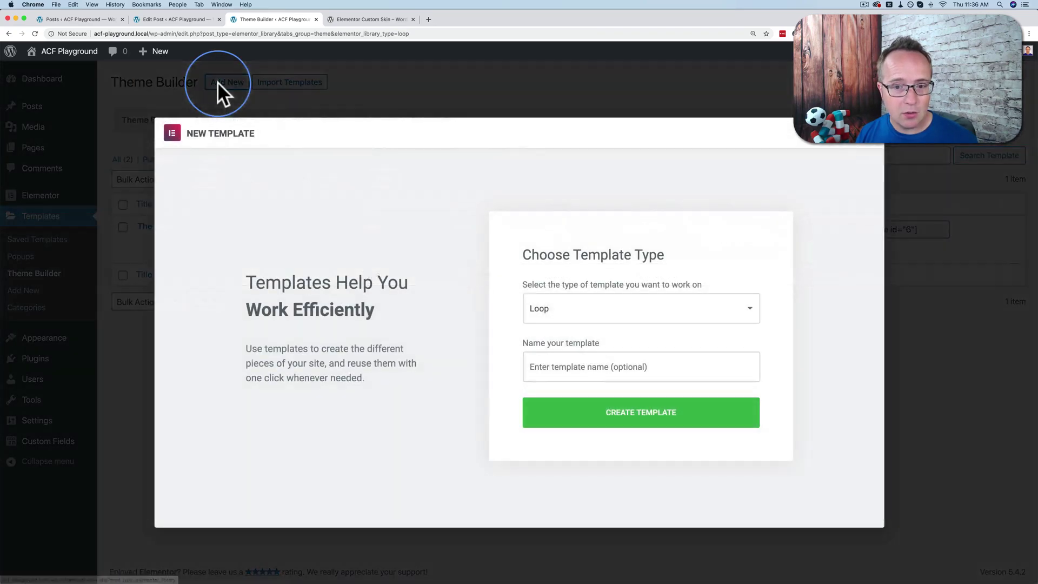
{"action": "left_click", "coordinate": [571, 361]}
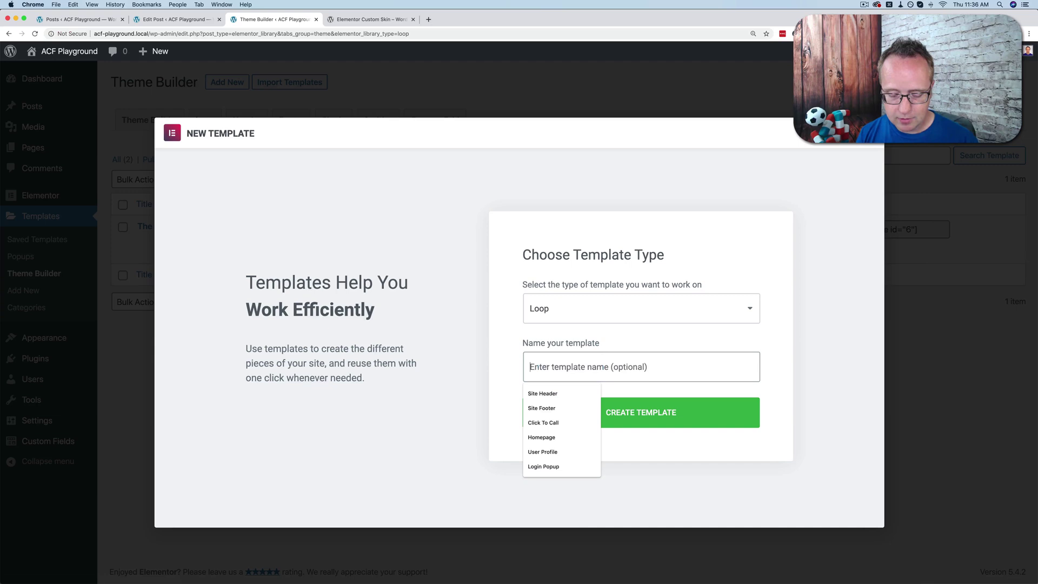
{"action": "type", "text": "Hosues"}
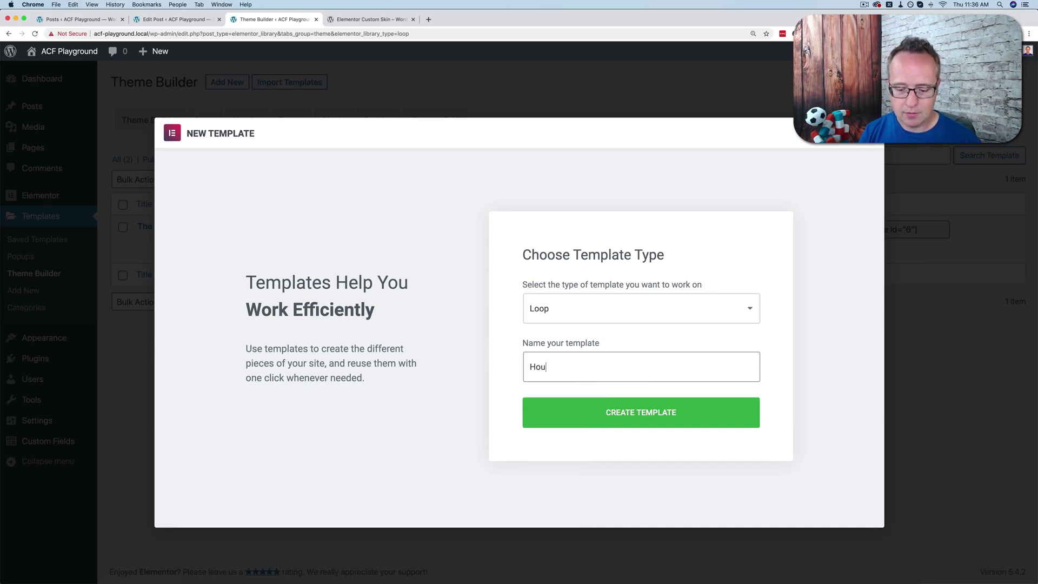
{"action": "left_click", "coordinate": [638, 417]}
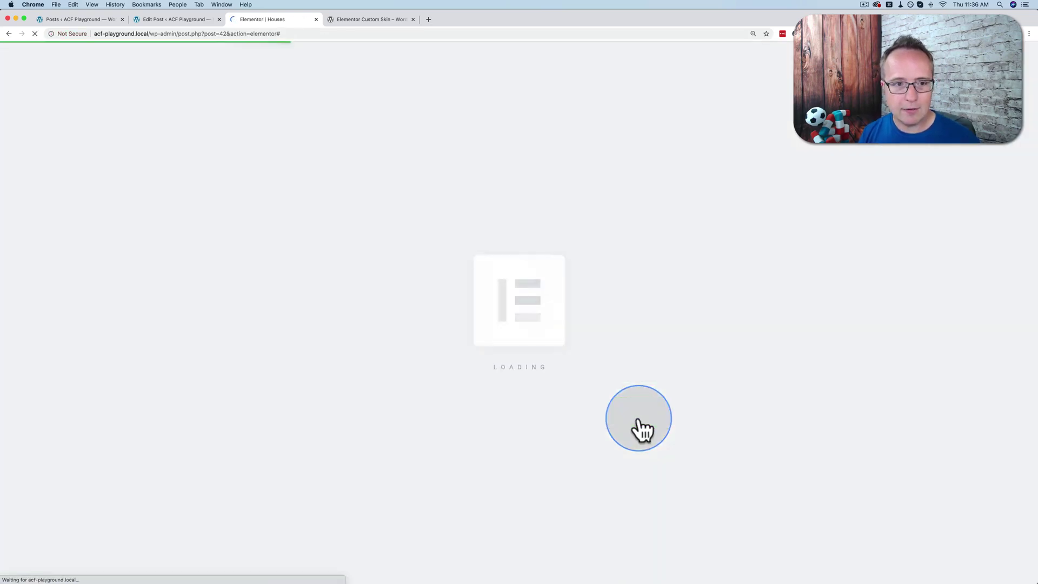
{"action": "key", "text": "Escape"}
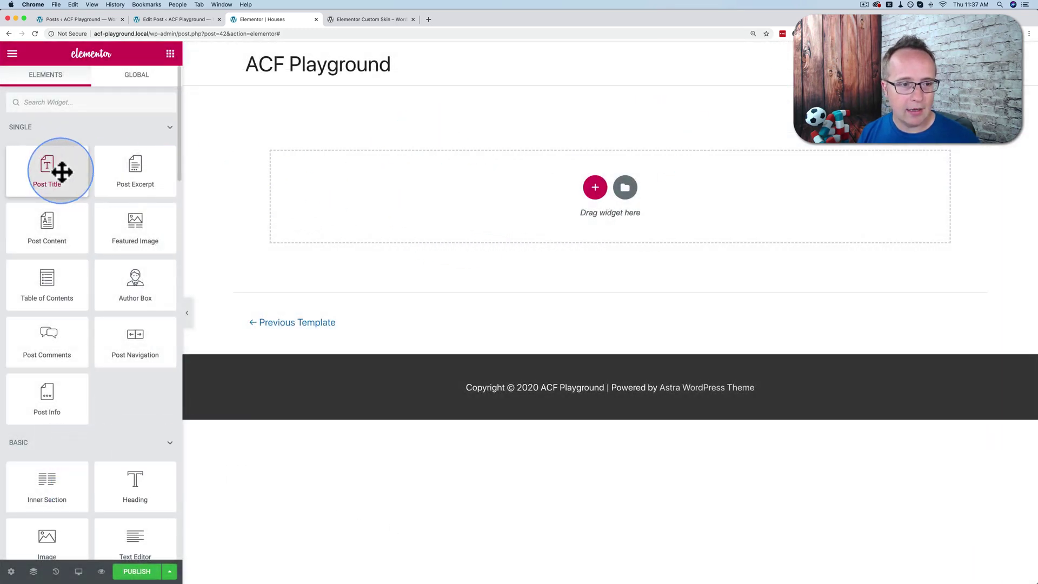
- Add a Featured Image widget and set the preview post to 1989 New Dilbert Street
{"action": "left_click_drag", "start_coordinate": [106, 223], "coordinate": [417, 197]}
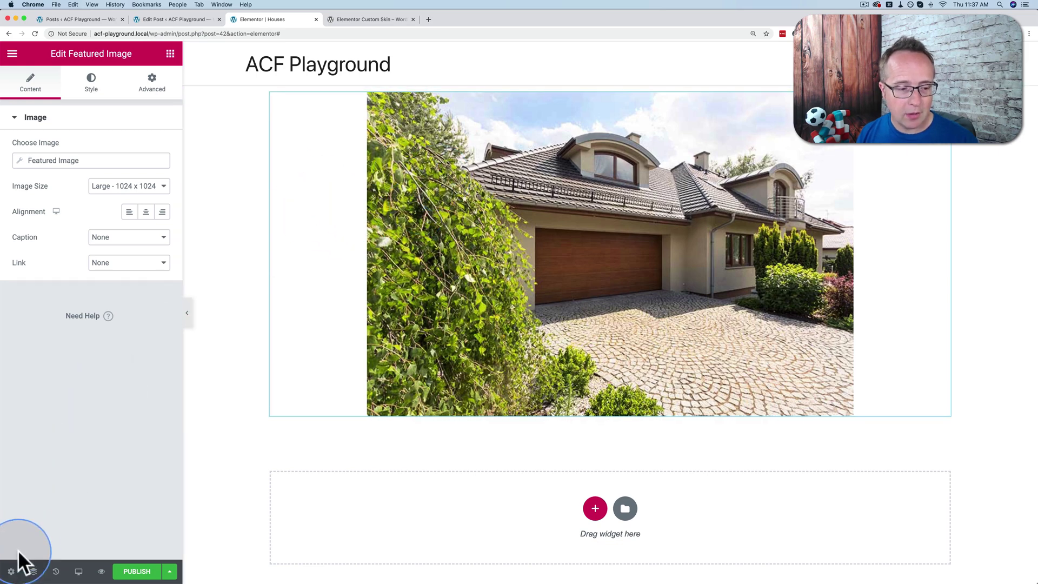
{"action": "left_click", "coordinate": [12, 572]}
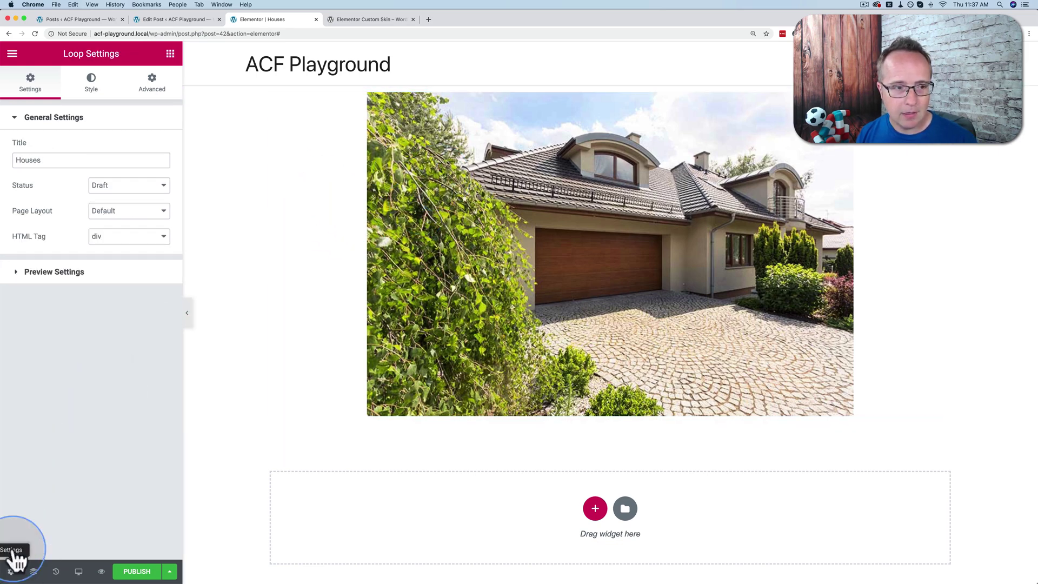
{"action": "left_click", "coordinate": [17, 281]}
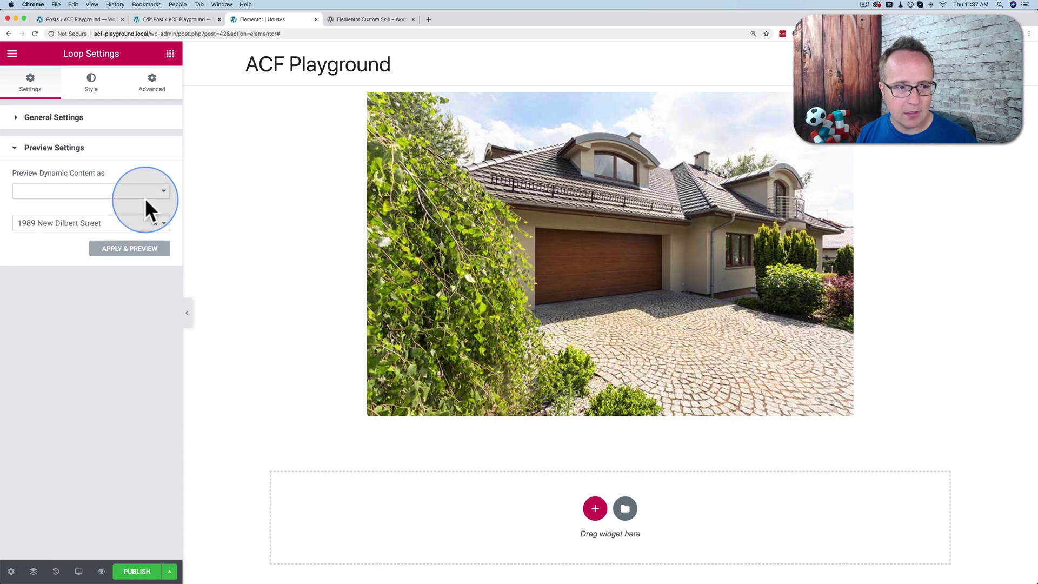
{"action": "left_click", "coordinate": [125, 224]}
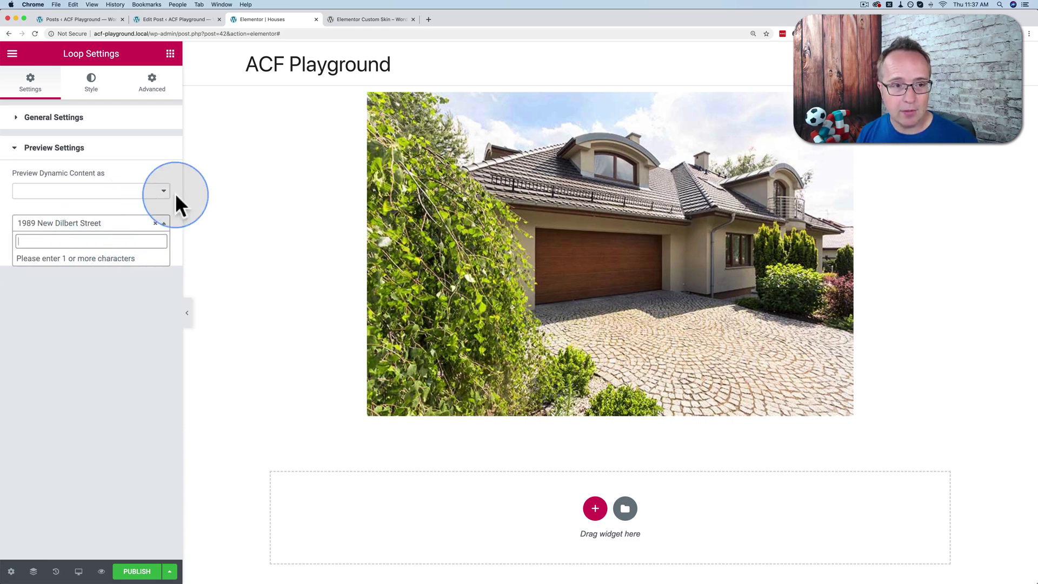
{"action": "left_click", "coordinate": [322, 150]}
- Add Post Title and Post Excerpt widgets below the image
{"action": "left_click", "coordinate": [170, 56]}
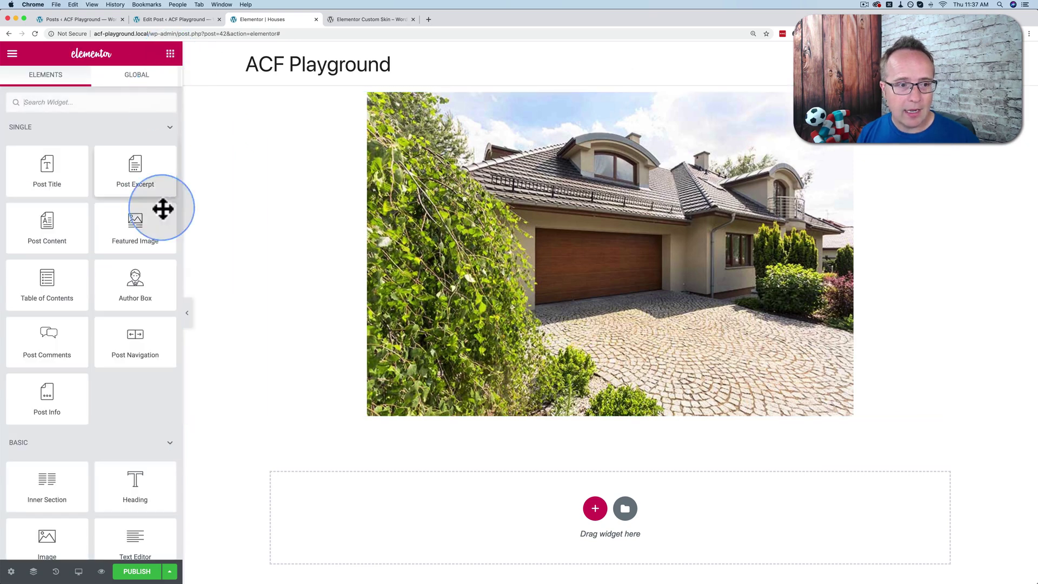
{"action": "left_click_drag", "start_coordinate": [48, 185], "coordinate": [454, 425]}
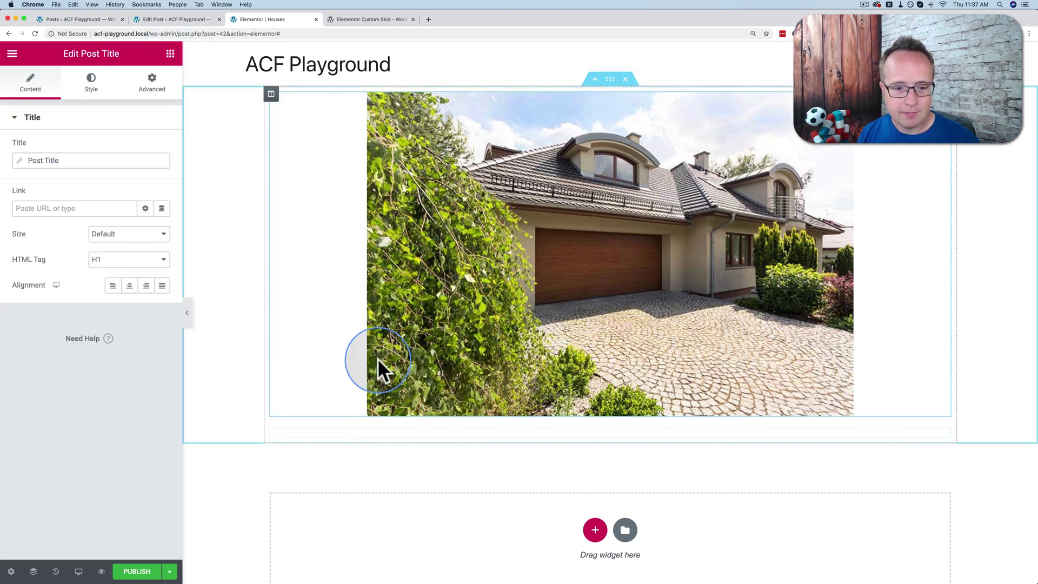
{"action": "scroll", "coordinate": [377, 358], "scroll_direction": "down", "scroll_amount": 3}
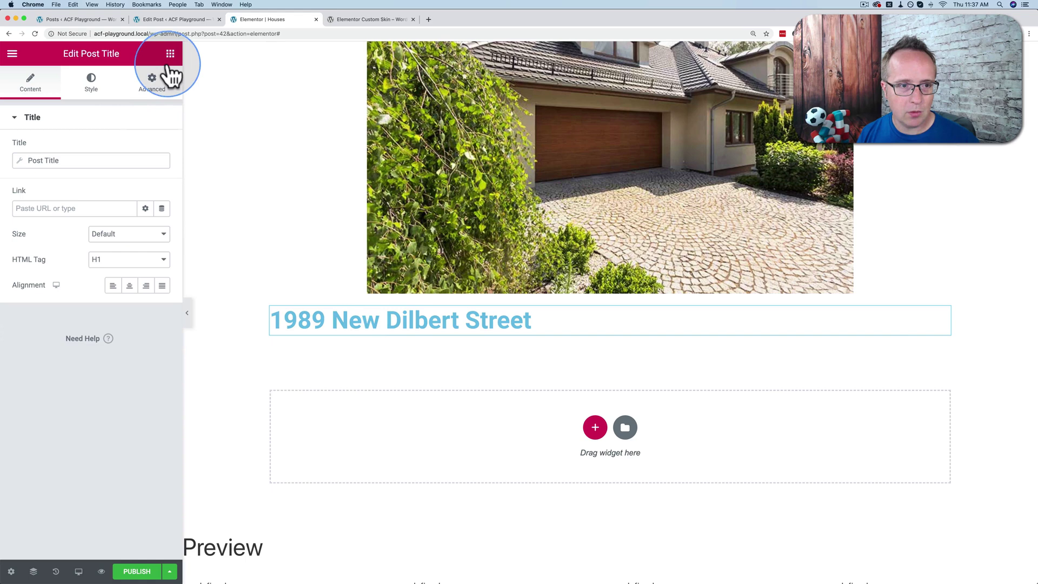
{"action": "left_click", "coordinate": [170, 54]}
{"action": "left_click_drag", "start_coordinate": [139, 169], "coordinate": [422, 336]}
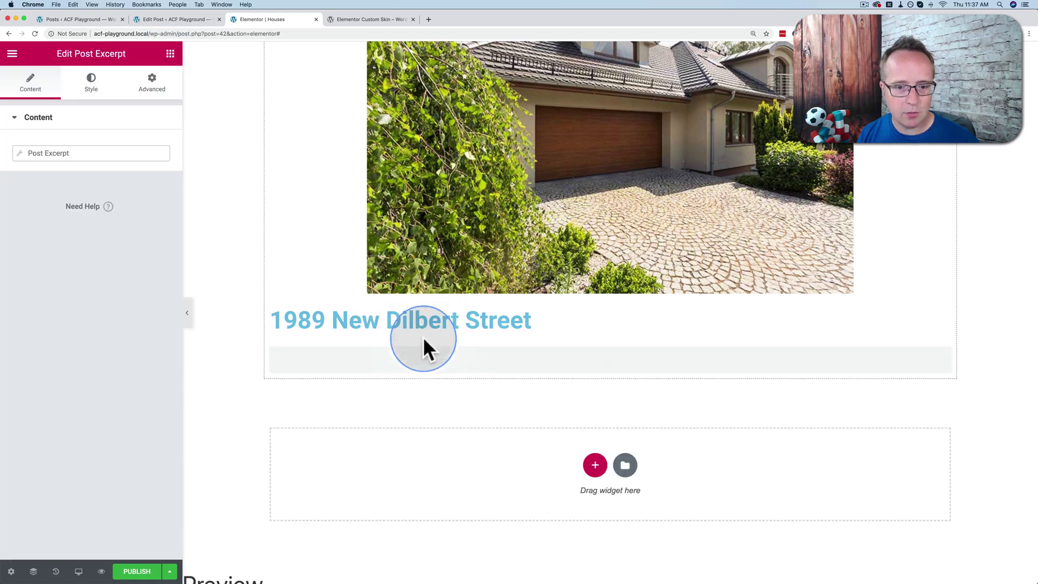
- Add a Button widget below the excerpt
{"action": "left_click", "coordinate": [170, 54]}
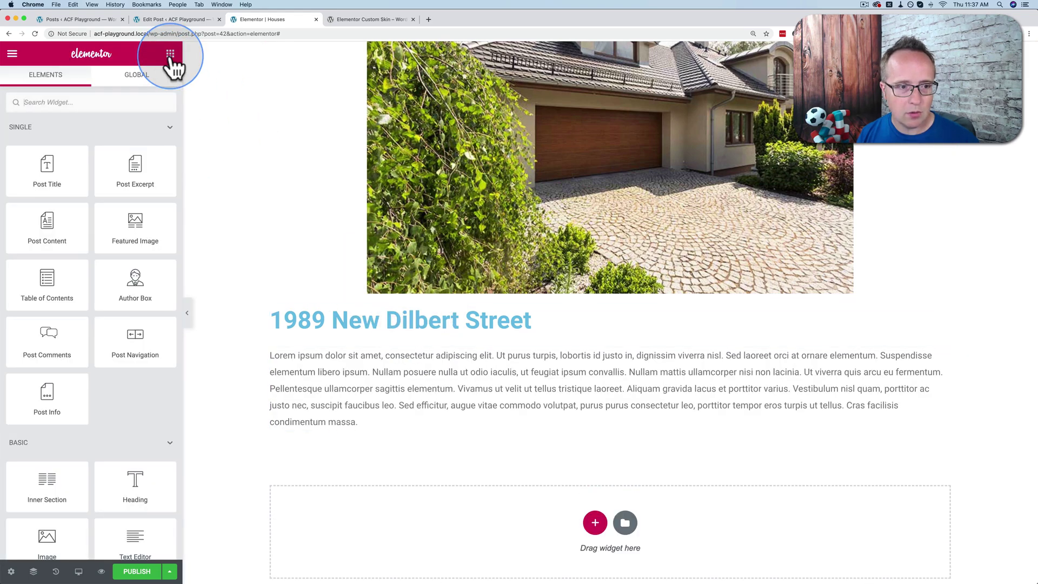
{"action": "left_click", "coordinate": [61, 103]}
{"action": "type", "text": "butt"}
{"action": "left_click_drag", "start_coordinate": [47, 142], "coordinate": [433, 427]}
{"action": "scroll", "coordinate": [364, 339], "scroll_direction": "down", "scroll_amount": 2}
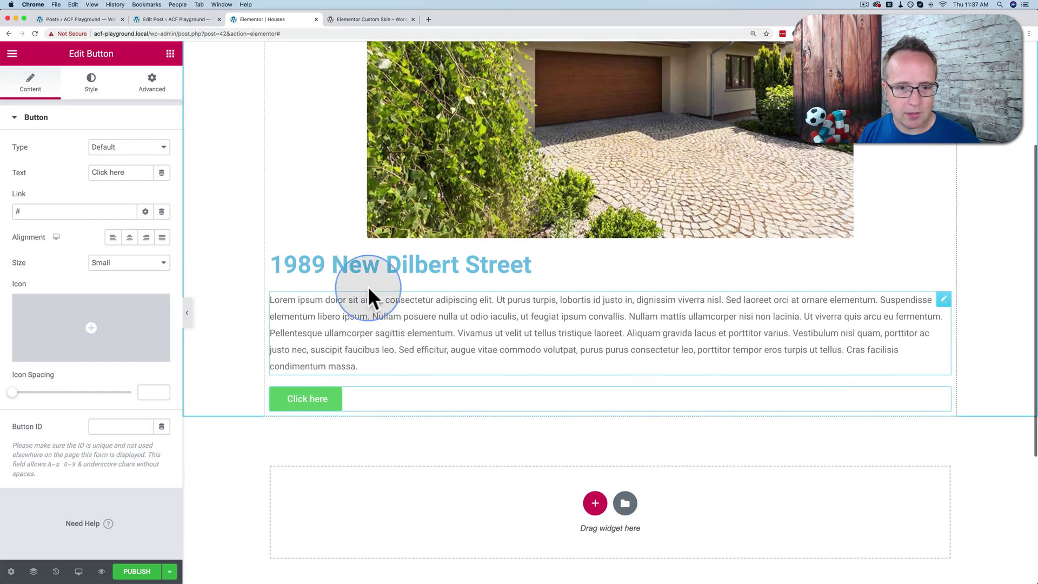
- Style the post title dark grey with Normal font weight
{"action": "left_click", "coordinate": [364, 263]}
{"action": "left_click", "coordinate": [92, 81]}
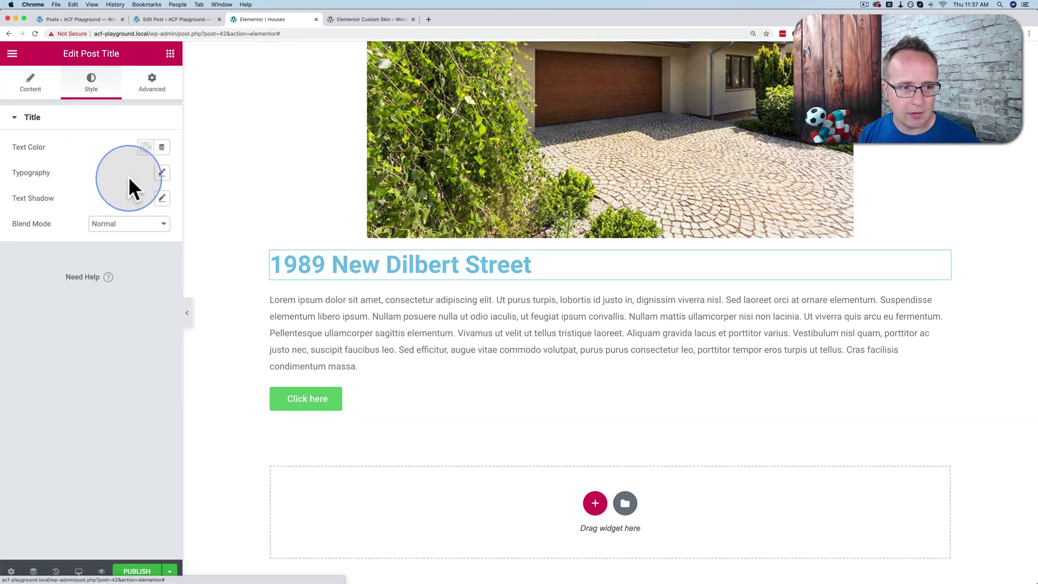
{"action": "left_click", "coordinate": [144, 149]}
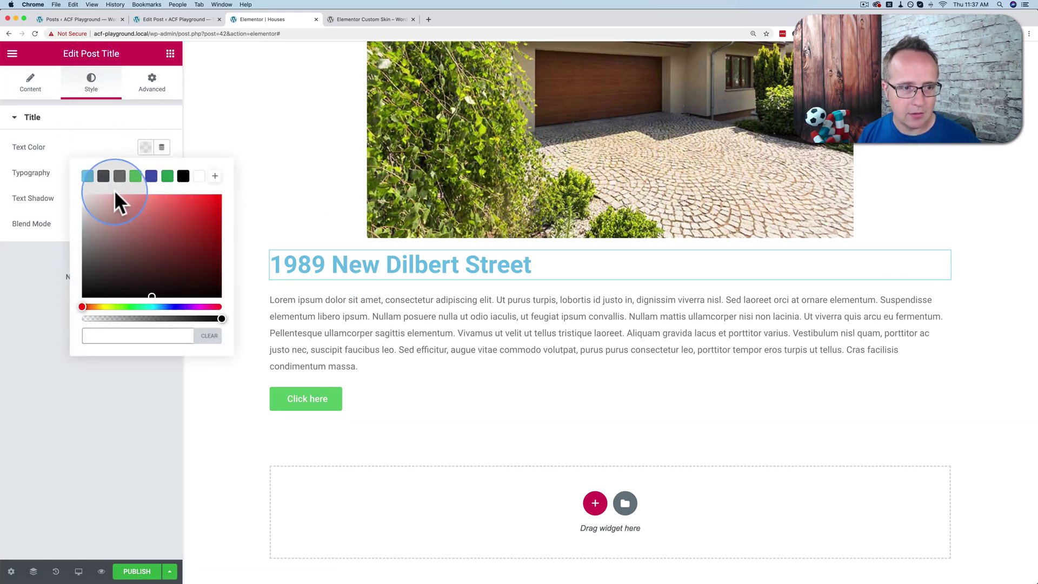
{"action": "left_click", "coordinate": [103, 176]}
{"action": "left_click", "coordinate": [161, 173]}
{"action": "left_click", "coordinate": [98, 276]}
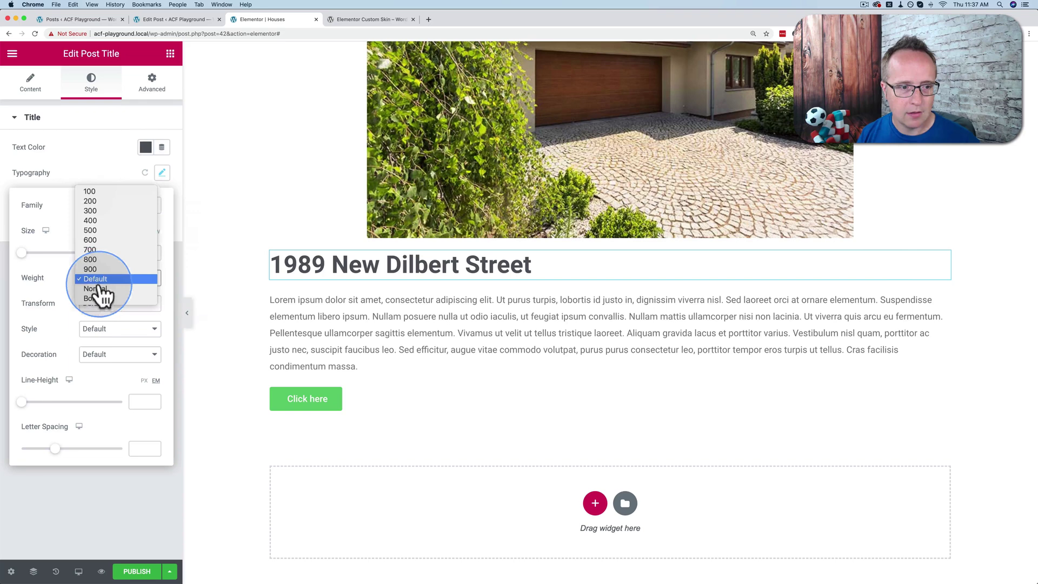
{"action": "left_click", "coordinate": [99, 290]}
{"action": "left_click", "coordinate": [304, 398]}
- Make the button full-width and orange, labelled 'View the full listing here'
{"action": "left_click", "coordinate": [162, 234]}
{"action": "left_click", "coordinate": [91, 81]}
{"action": "left_click", "coordinate": [145, 250]}
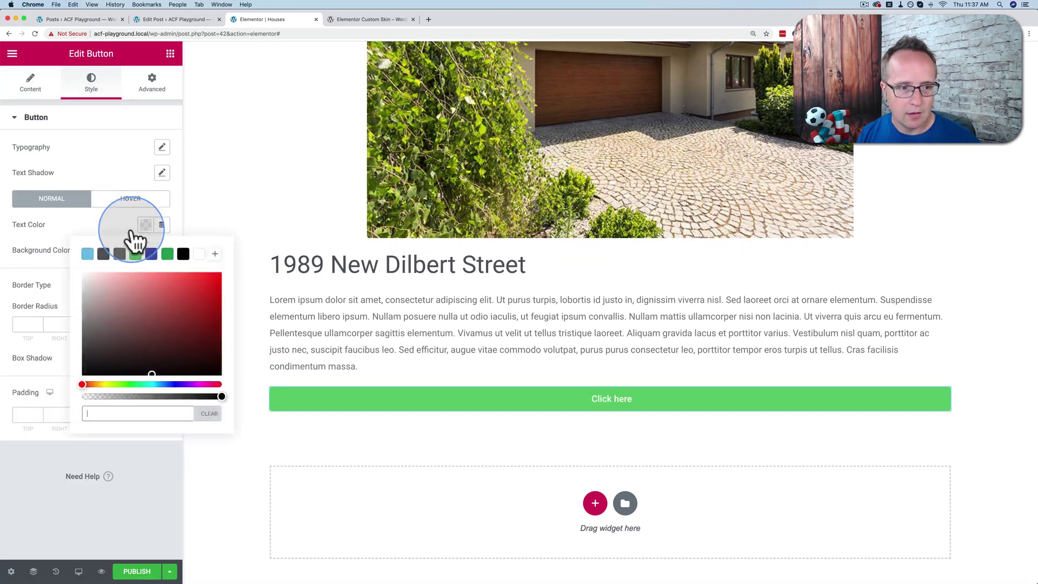
{"action": "left_click", "coordinate": [94, 409]}
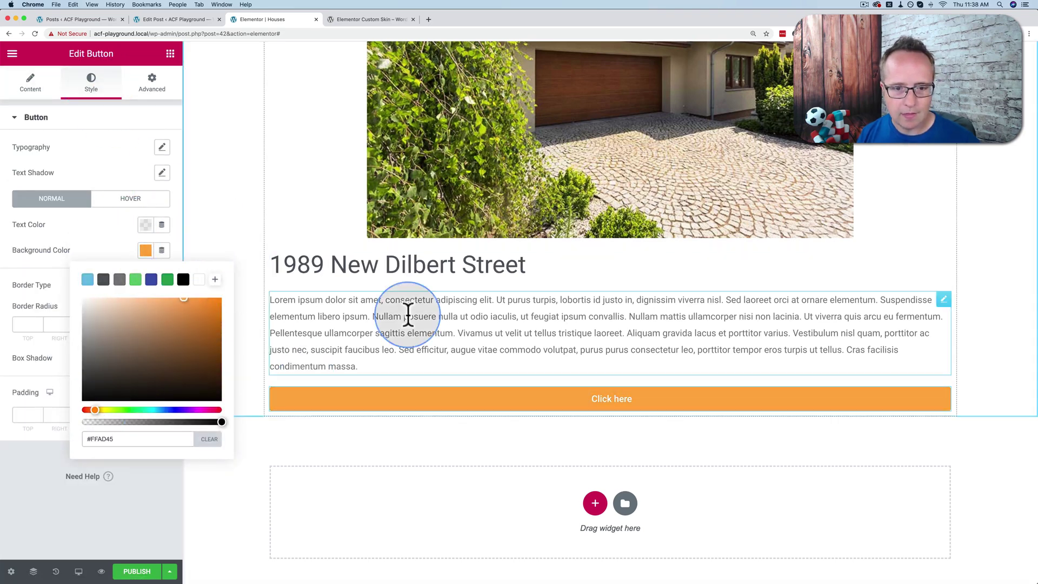
{"action": "left_click", "coordinate": [119, 150]}
{"action": "left_click", "coordinate": [41, 89]}
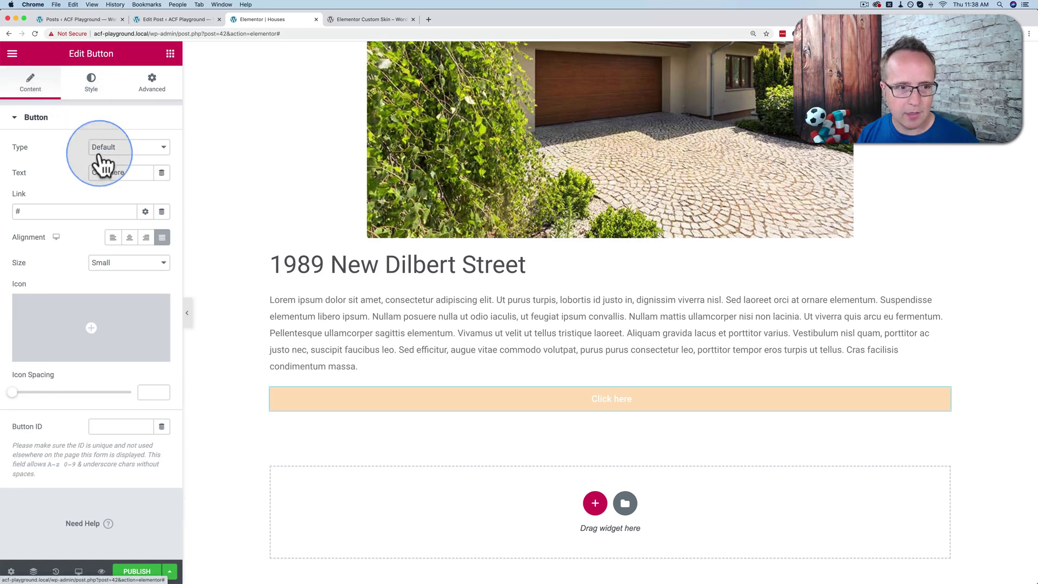
{"action": "triple_click", "coordinate": [119, 171]}
{"action": "type", "text": "View the full listing"}
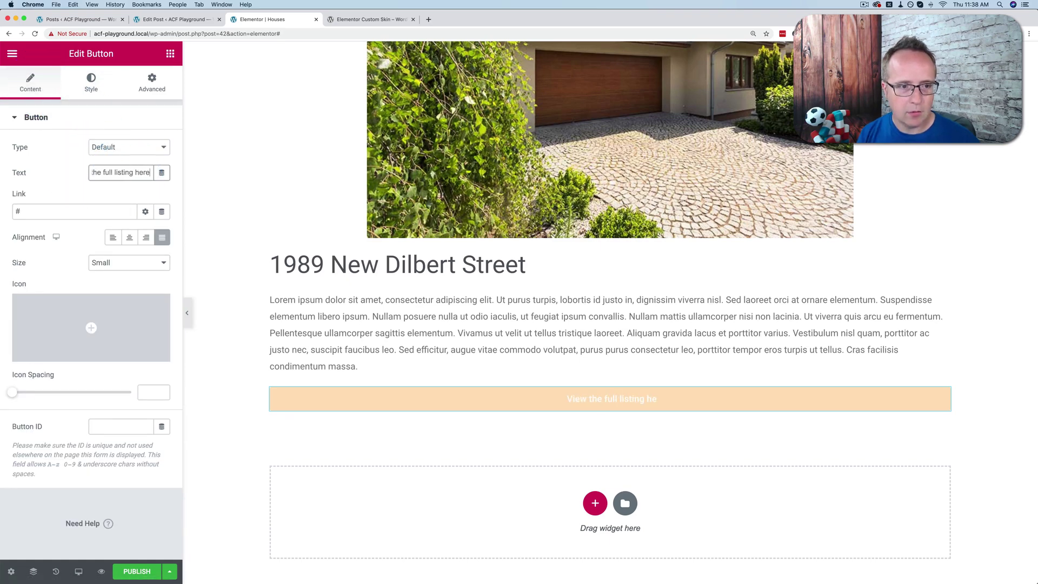
{"action": "type", "text": " here"}
- Adjust the button background to a stronger orange
{"action": "left_click", "coordinate": [429, 266]}
{"action": "left_click", "coordinate": [471, 408]}
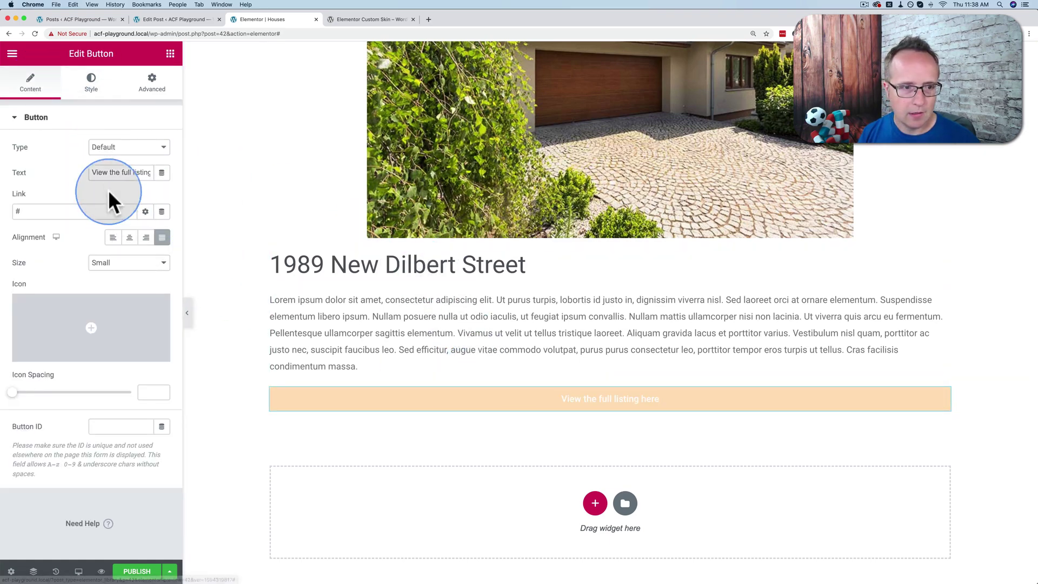
{"action": "left_click", "coordinate": [100, 86]}
{"action": "left_click", "coordinate": [145, 251]}
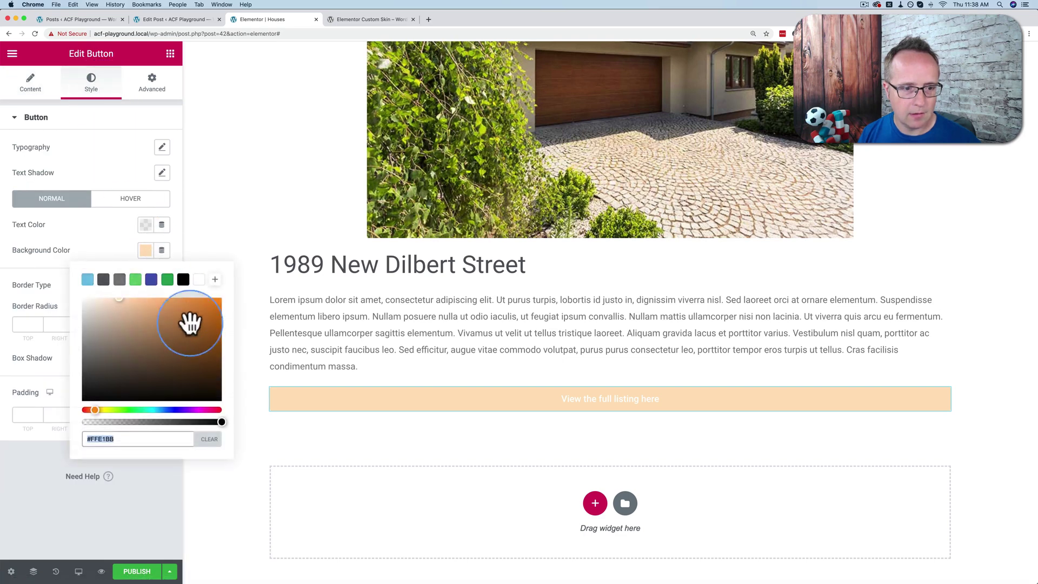
{"action": "left_click_drag", "start_coordinate": [189, 323], "coordinate": [218, 296]}
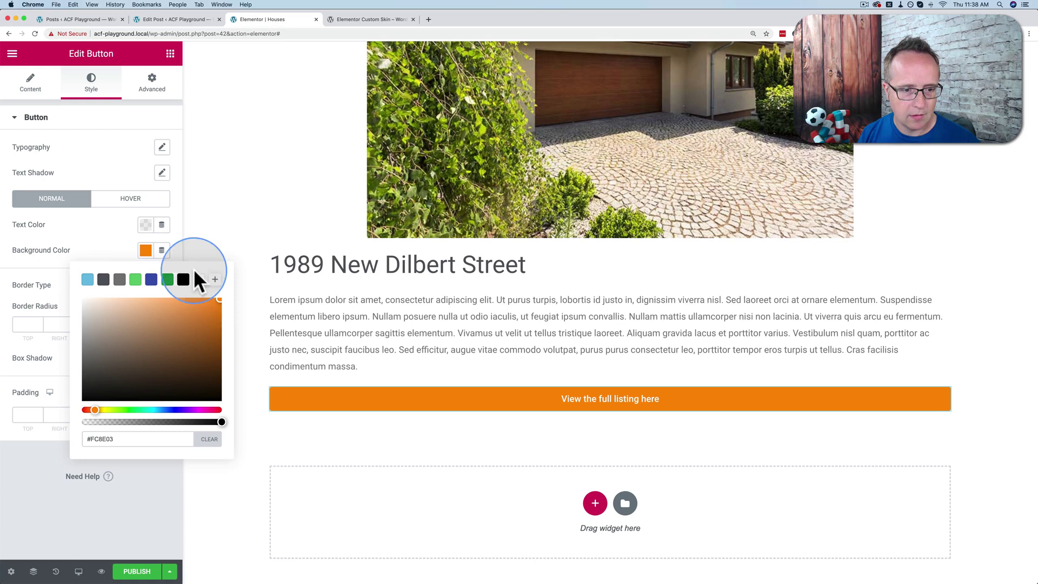
{"action": "left_click", "coordinate": [145, 250]}
{"action": "scroll", "coordinate": [323, 303], "scroll_direction": "up", "scroll_amount": 3}
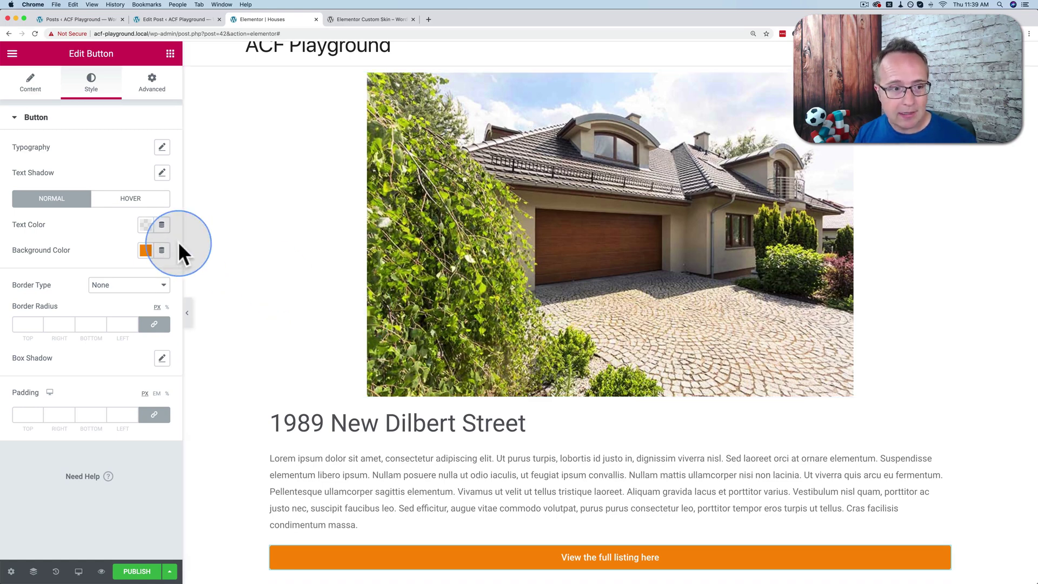
- Give the button a solid 1 px border in a pale colour
{"action": "left_click", "coordinate": [119, 285]}
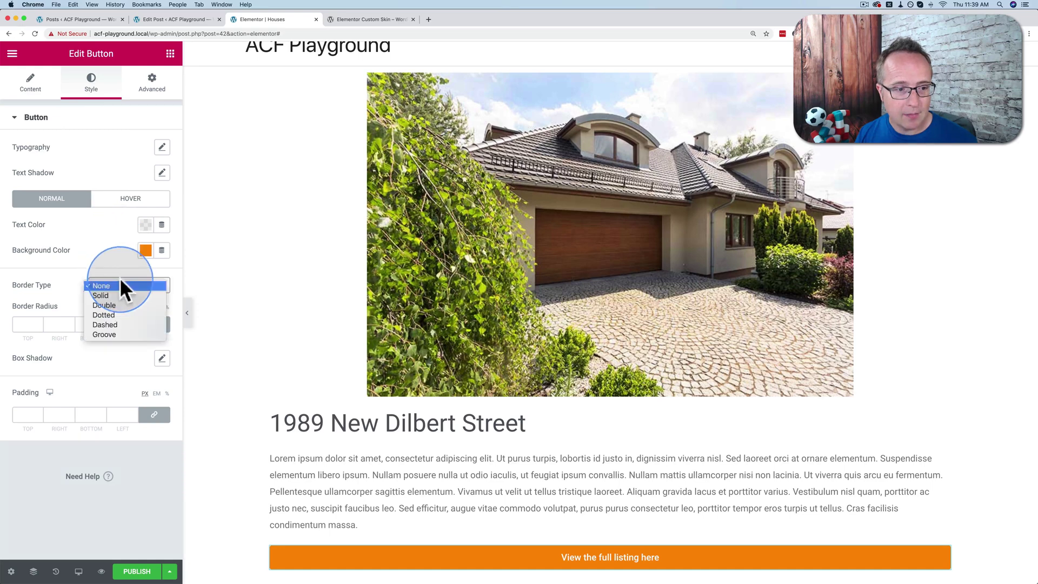
{"action": "left_click", "coordinate": [107, 296]}
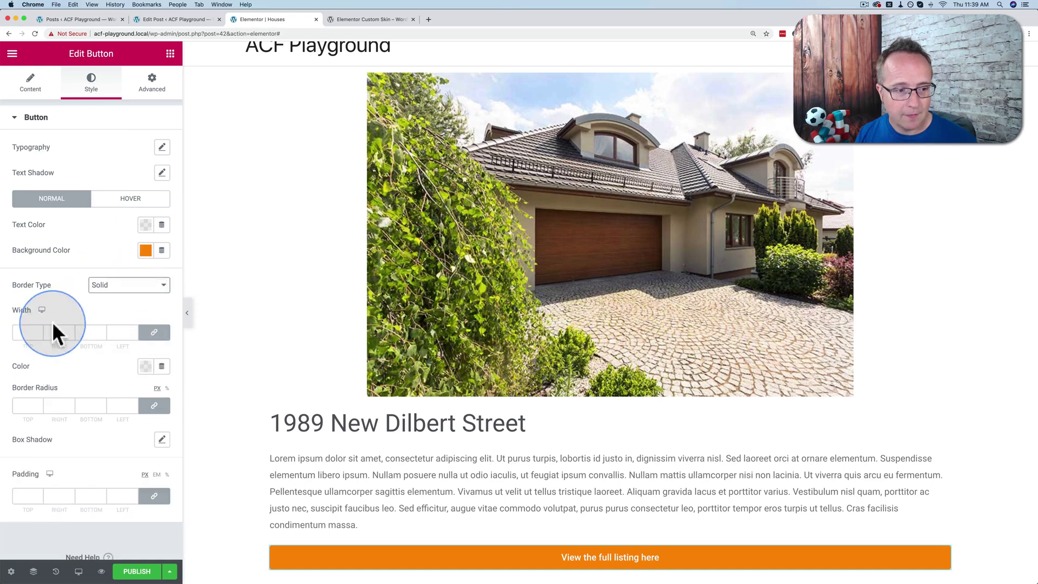
{"action": "left_click", "coordinate": [27, 332]}
{"action": "type", "text": "1"}
{"action": "scroll", "coordinate": [76, 357], "scroll_direction": "down", "scroll_amount": 1}
{"action": "left_click", "coordinate": [145, 335]}
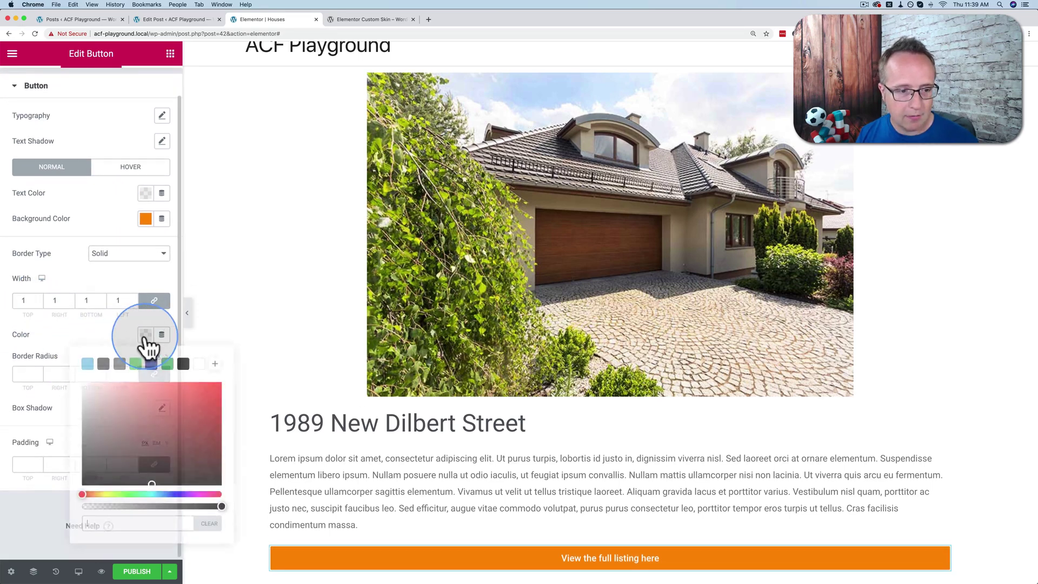
{"action": "left_click", "coordinate": [88, 396]}
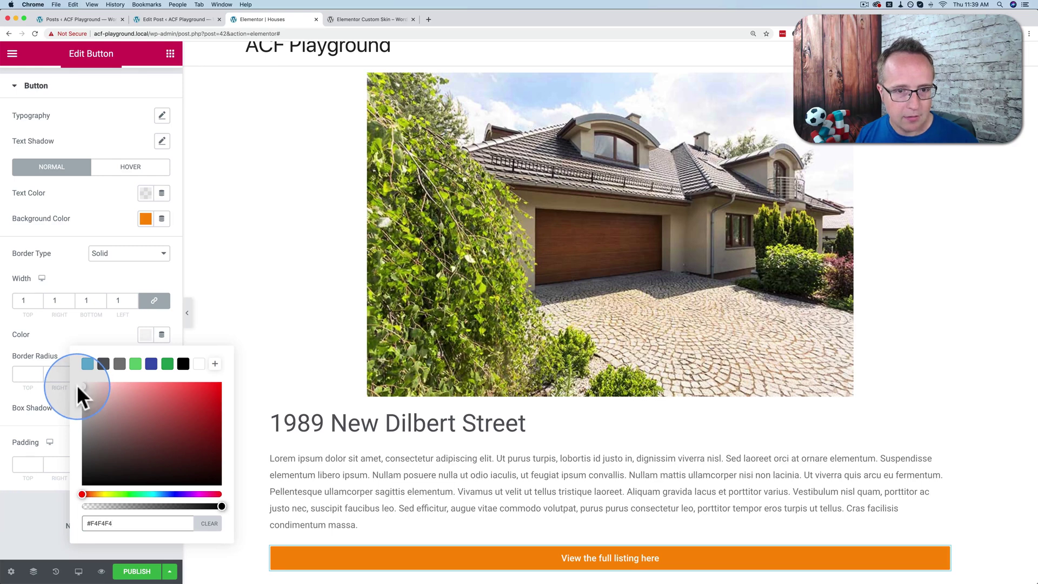
- Give the card's column a Classic white background
{"action": "left_click", "coordinate": [609, 61]}
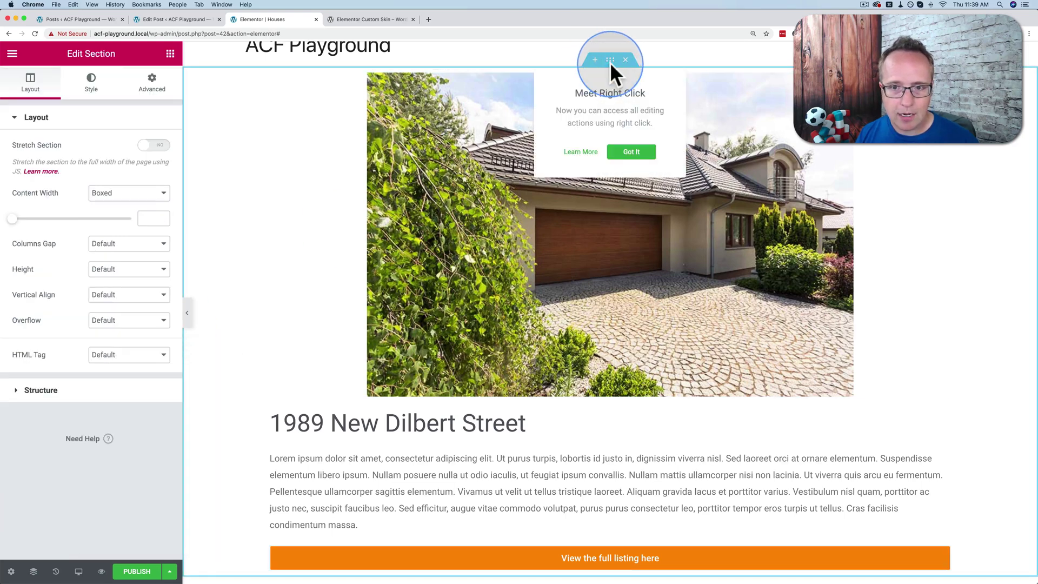
{"action": "left_click", "coordinate": [379, 135]}
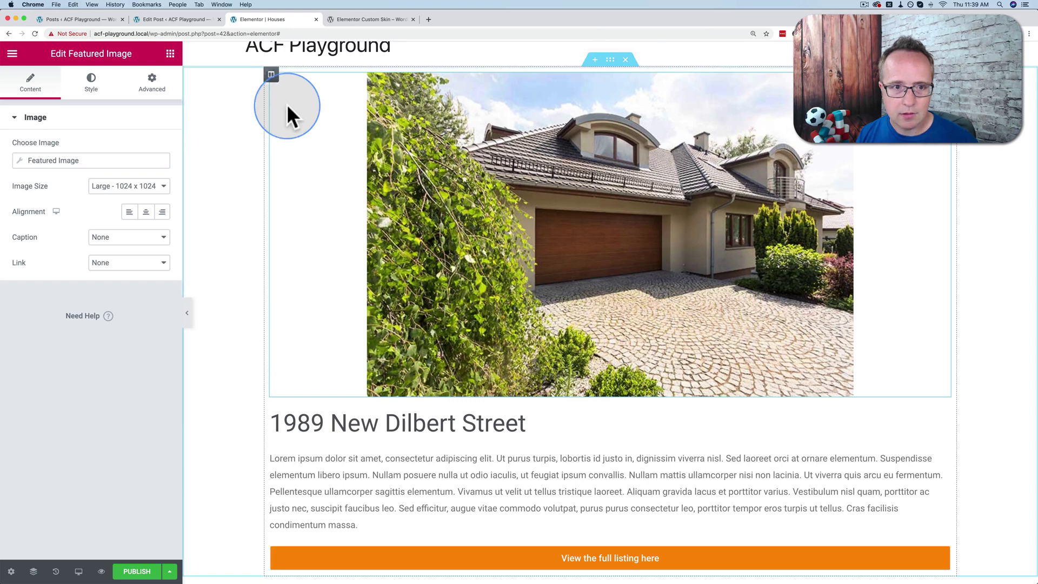
{"action": "left_click", "coordinate": [271, 75]}
{"action": "left_click", "coordinate": [92, 92]}
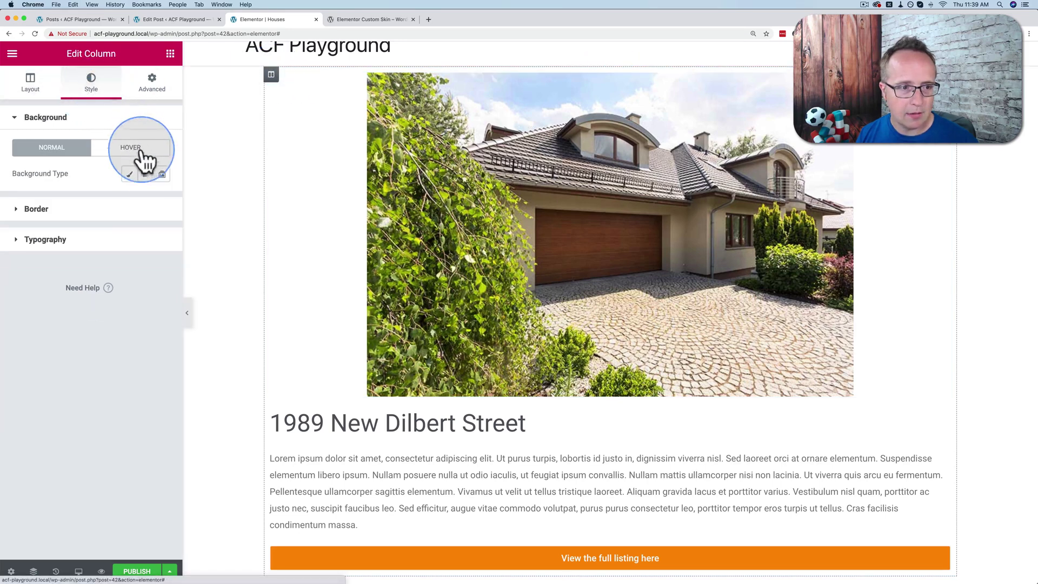
{"action": "left_click", "coordinate": [131, 174]}
{"action": "left_click", "coordinate": [143, 199]}
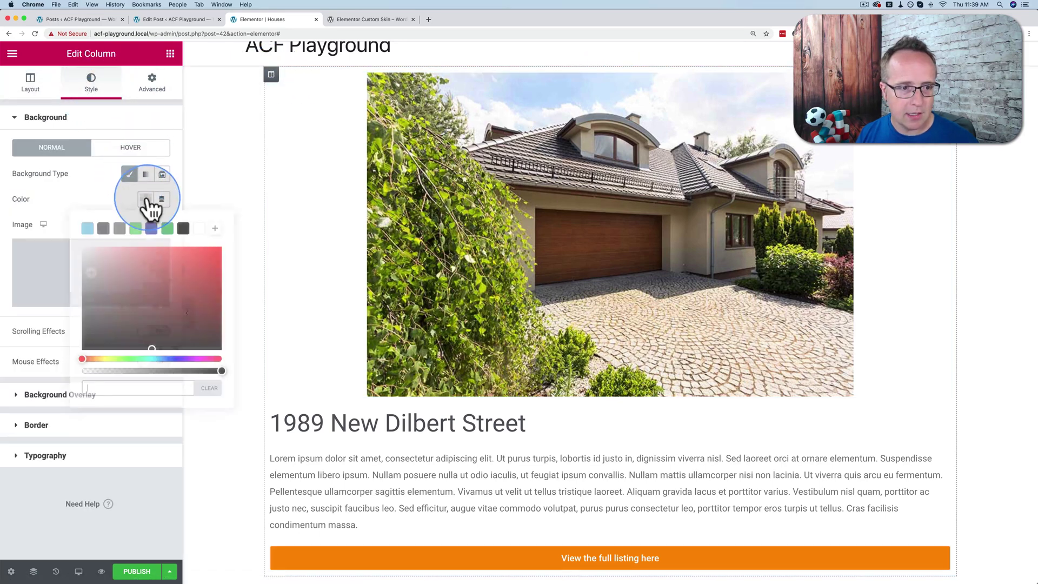
{"action": "left_click", "coordinate": [144, 200]}
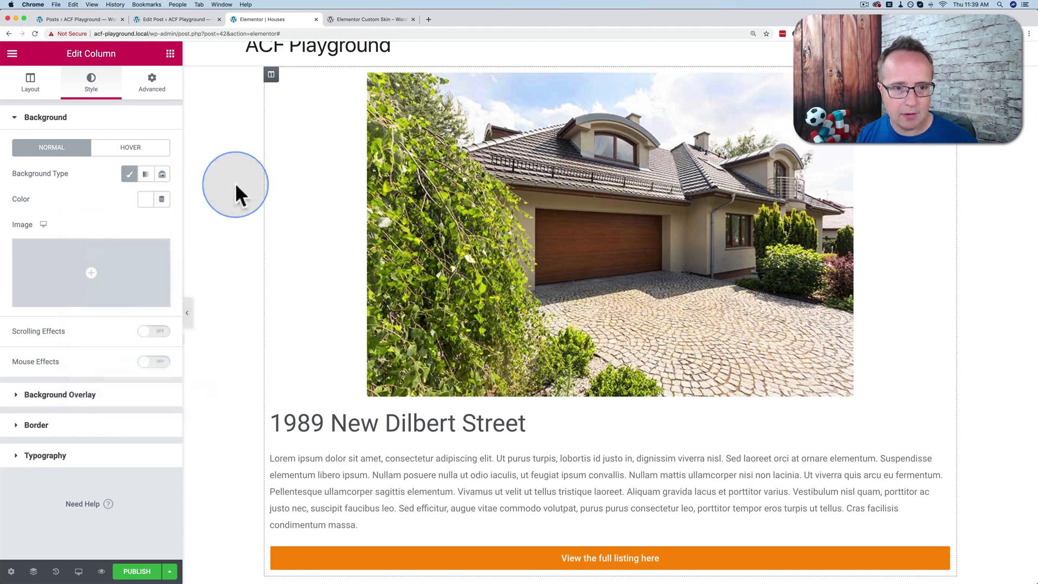
{"action": "scroll", "coordinate": [311, 335], "scroll_direction": "down", "scroll_amount": 5}
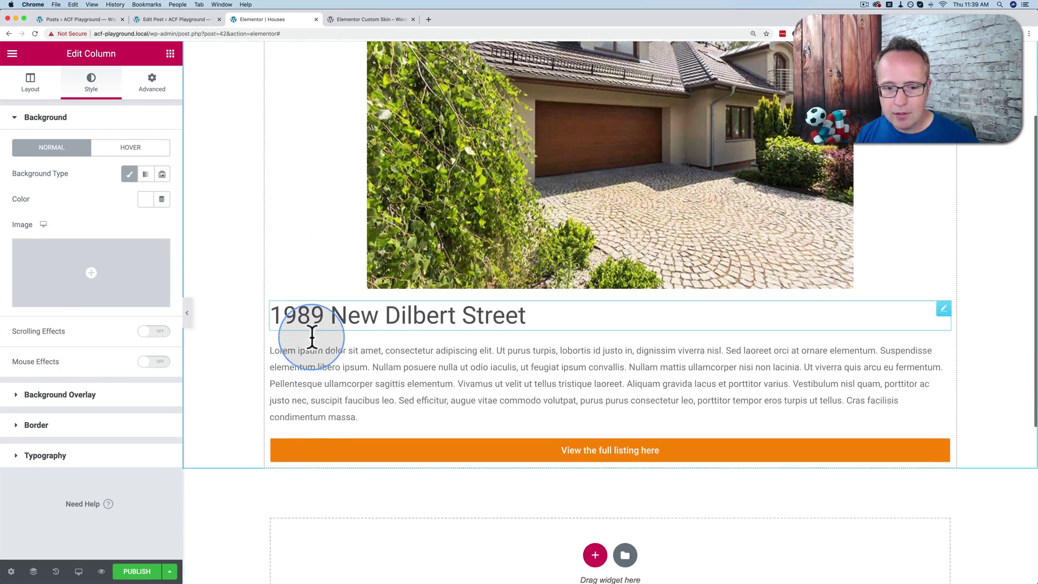
{"action": "scroll", "coordinate": [525, 326], "scroll_direction": "up", "scroll_amount": 5}
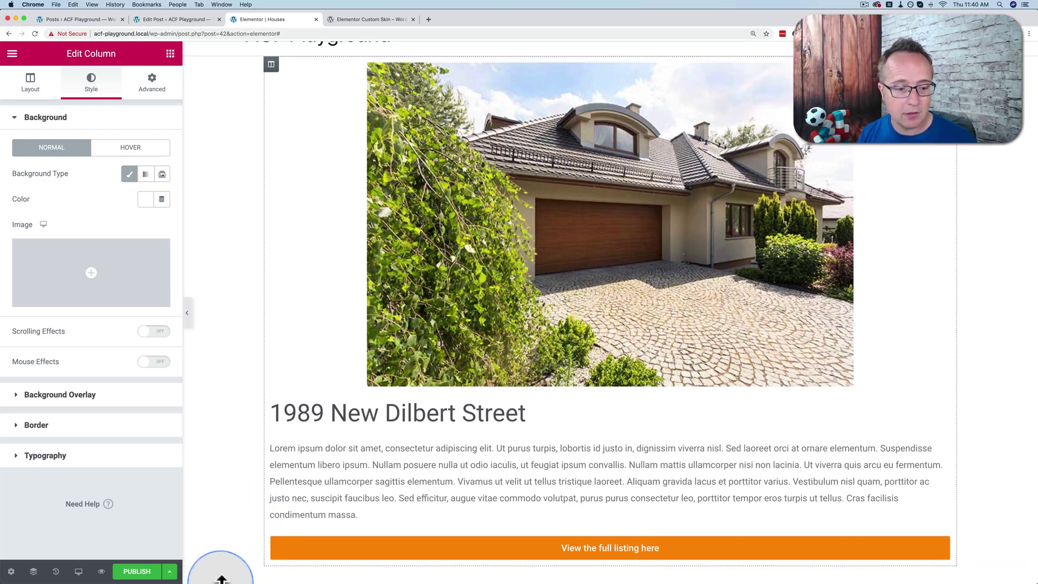
- Publish the Houses template, then reopen the Top Listings page in Elementor
{"action": "left_click", "coordinate": [138, 571]}
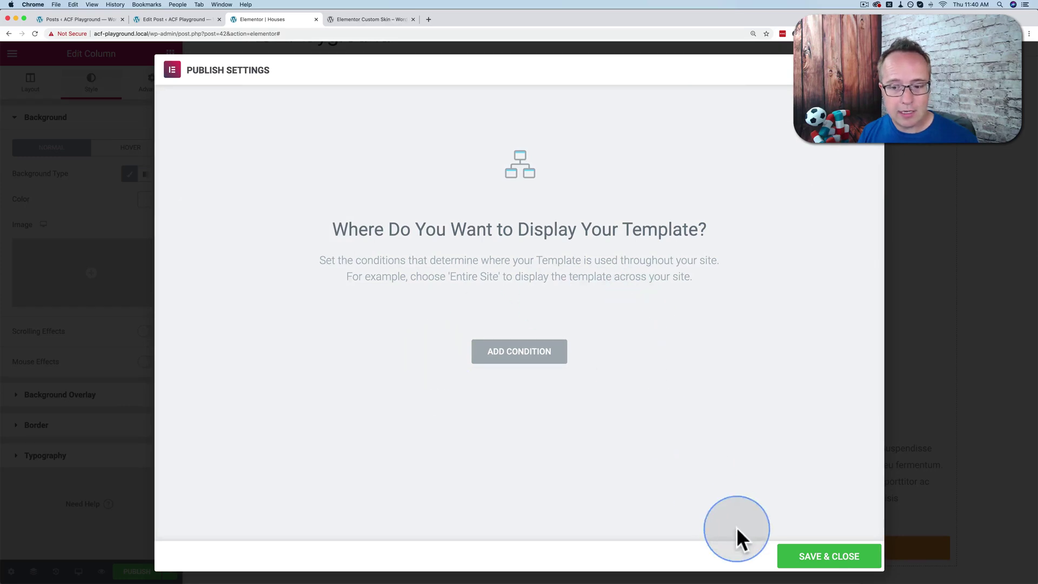
{"action": "left_click", "coordinate": [805, 565]}
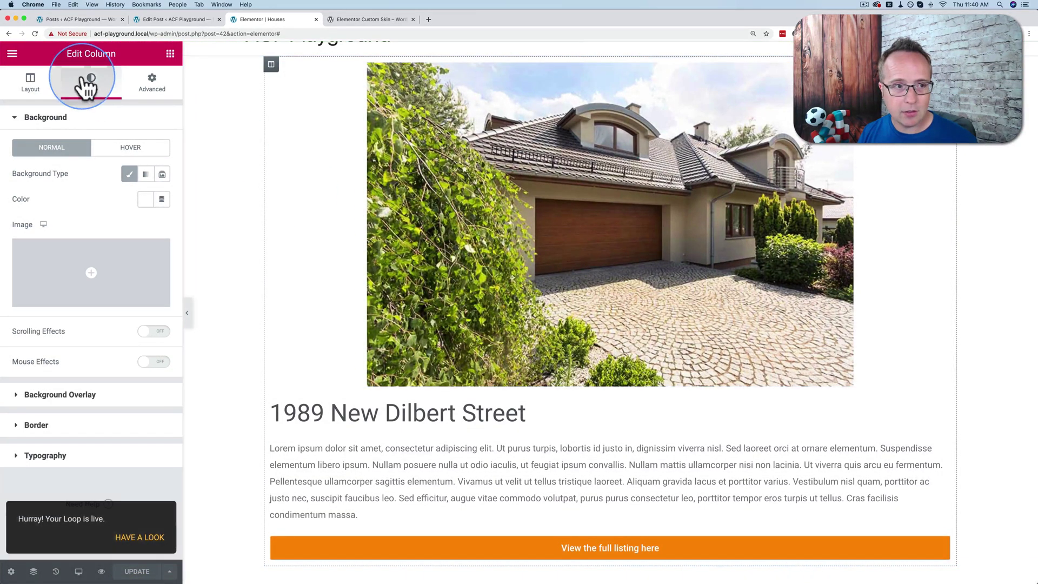
{"action": "left_click", "coordinate": [12, 53]}
{"action": "left_click", "coordinate": [93, 397]}
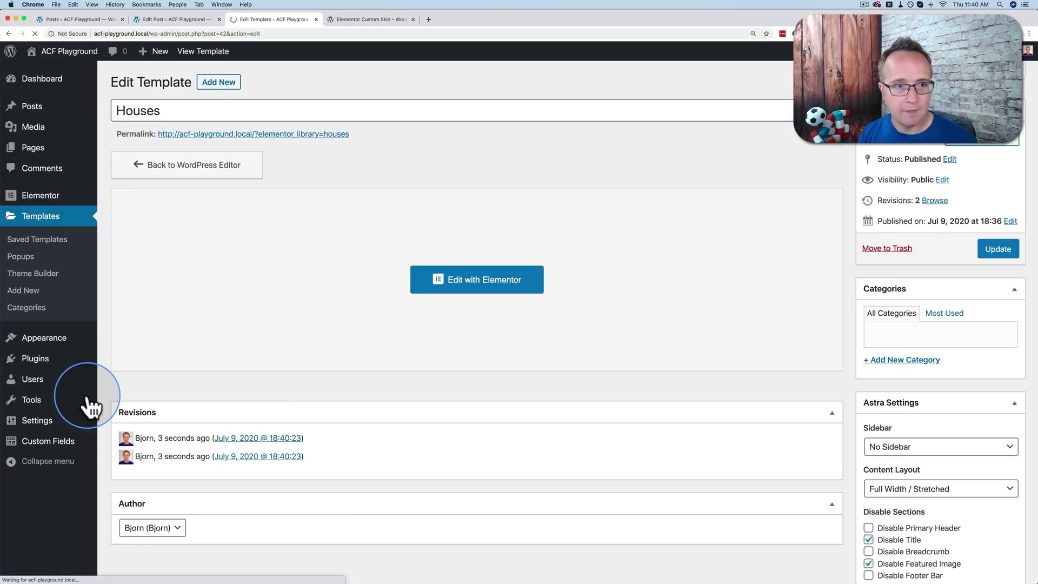
{"action": "left_click", "coordinate": [42, 155]}
{"action": "left_click", "coordinate": [265, 189]}
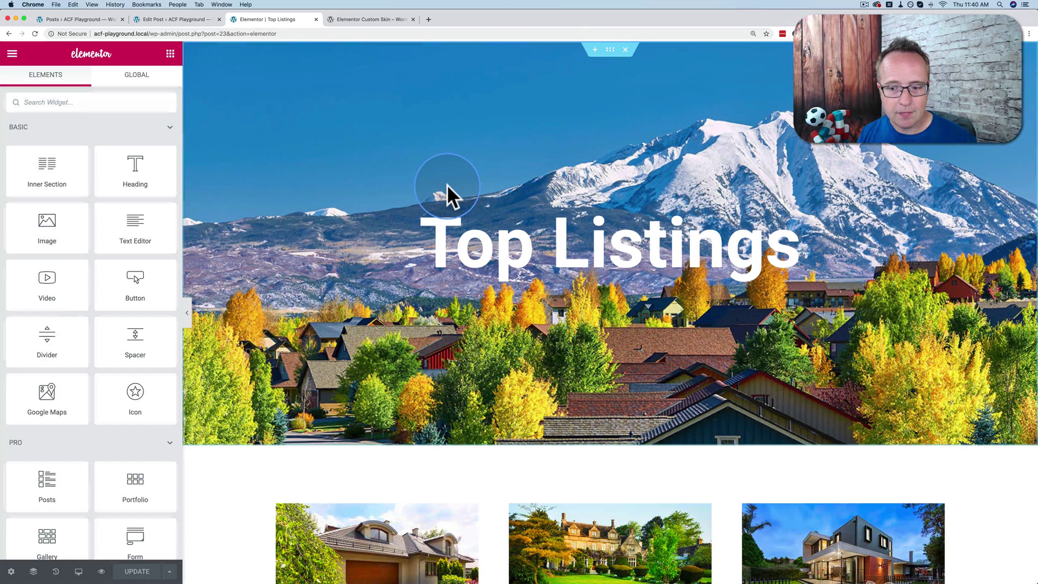
- Delete the old listings section and drop a Posts widget in its place
{"action": "scroll", "coordinate": [449, 194], "scroll_direction": "down", "scroll_amount": 5}
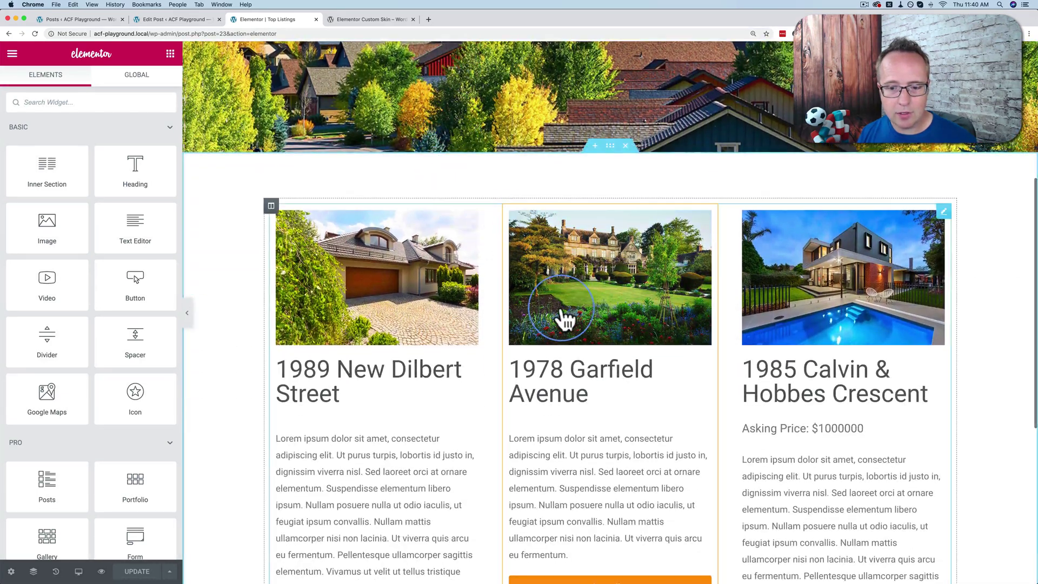
{"action": "scroll", "coordinate": [565, 319], "scroll_direction": "down", "scroll_amount": 1}
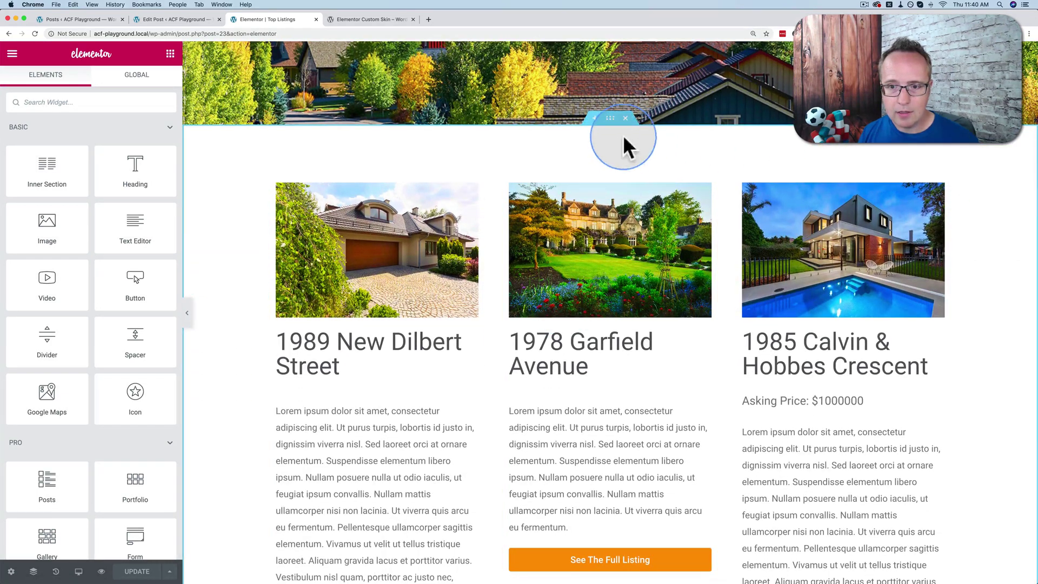
{"action": "left_click", "coordinate": [625, 118]}
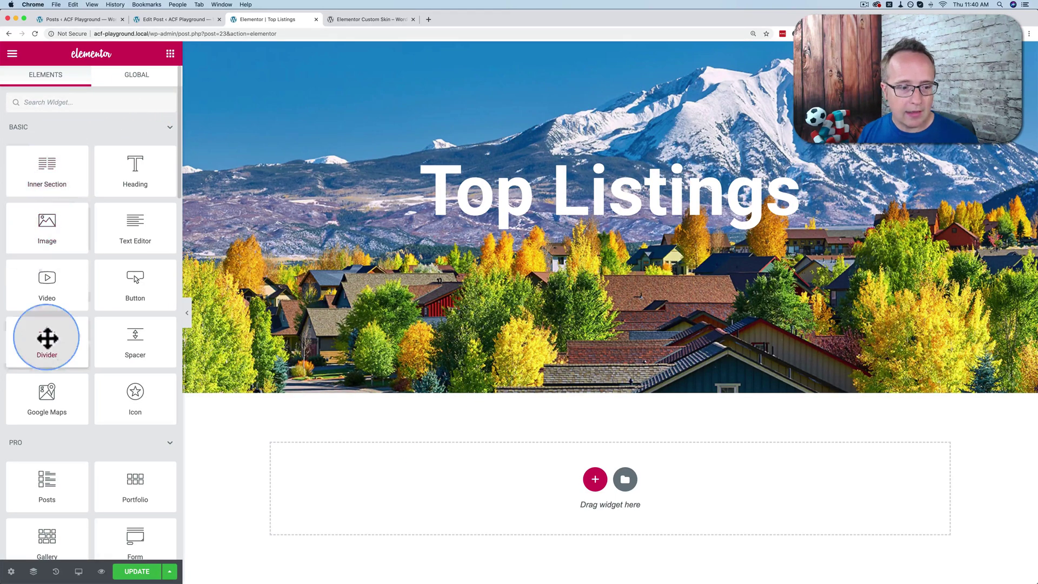
{"action": "scroll", "coordinate": [47, 338], "scroll_direction": "down", "scroll_amount": 4}
{"action": "left_click_drag", "start_coordinate": [43, 270], "coordinate": [515, 471]}
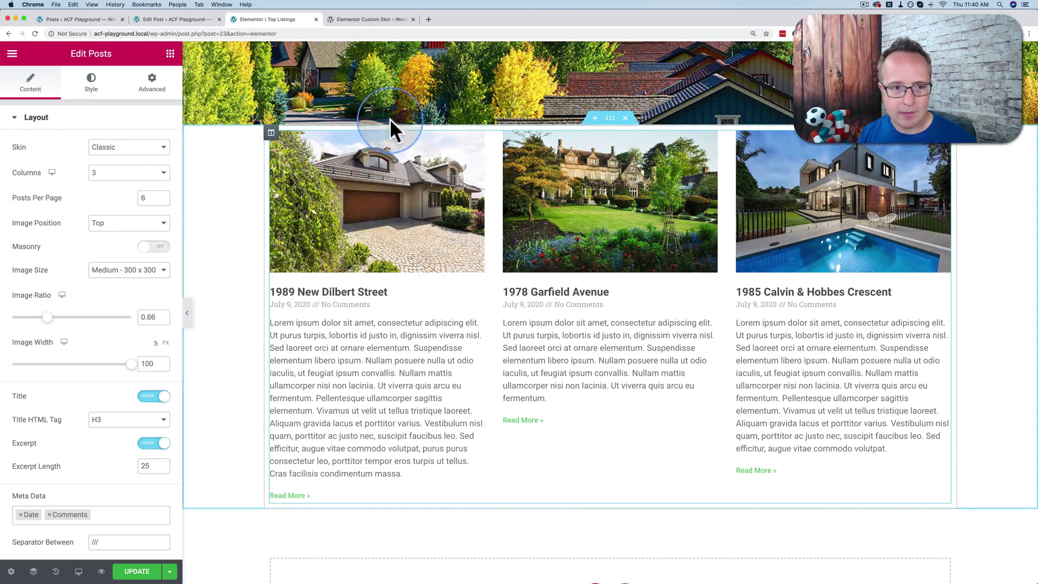
- Set the section's top padding to 75 px with the sides unlinked
{"action": "left_click", "coordinate": [610, 119]}
{"action": "left_click", "coordinate": [91, 82]}
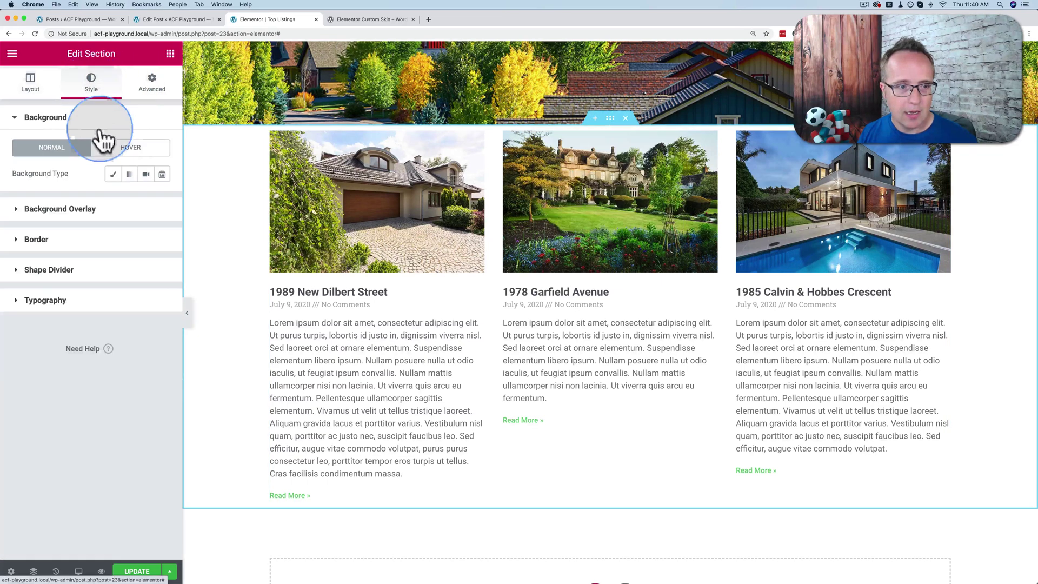
{"action": "left_click", "coordinate": [150, 92]}
{"action": "left_click", "coordinate": [154, 225]}
{"action": "left_click", "coordinate": [55, 217]}
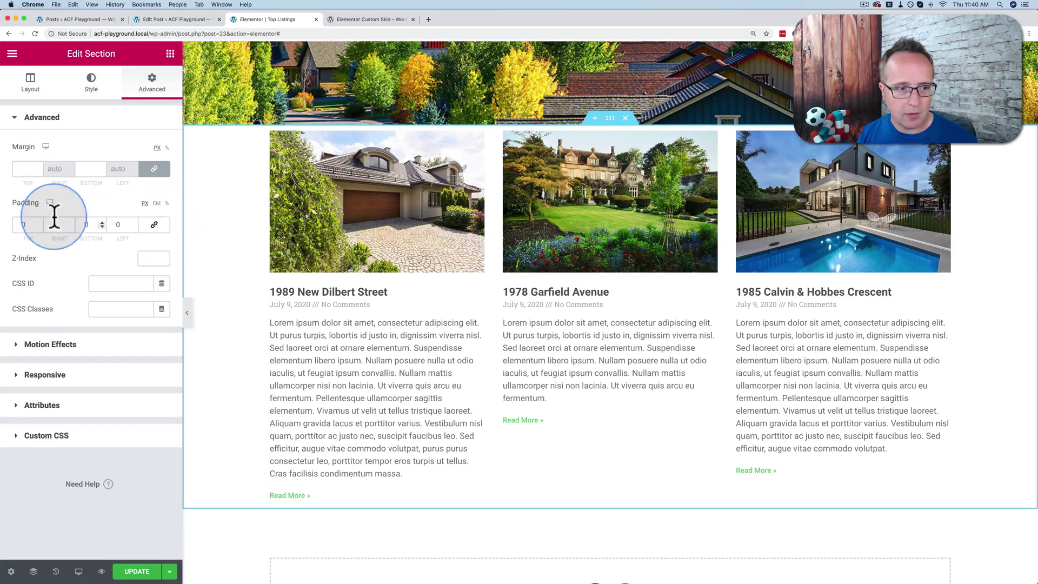
{"action": "left_click", "coordinate": [21, 225]}
{"action": "type", "text": "75"}
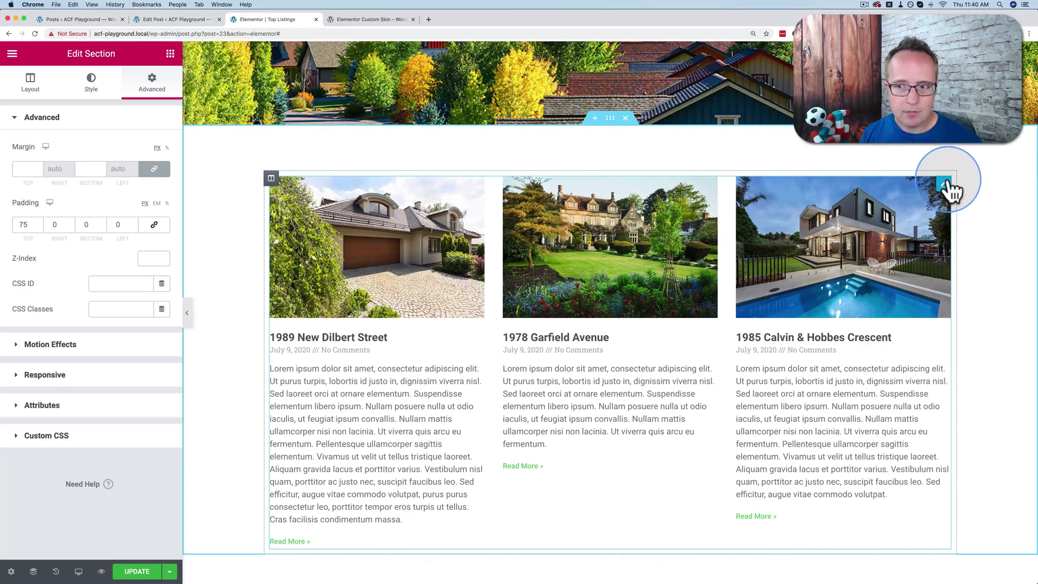
- Select the Posts widget and review its settings
{"action": "left_click", "coordinate": [945, 185]}
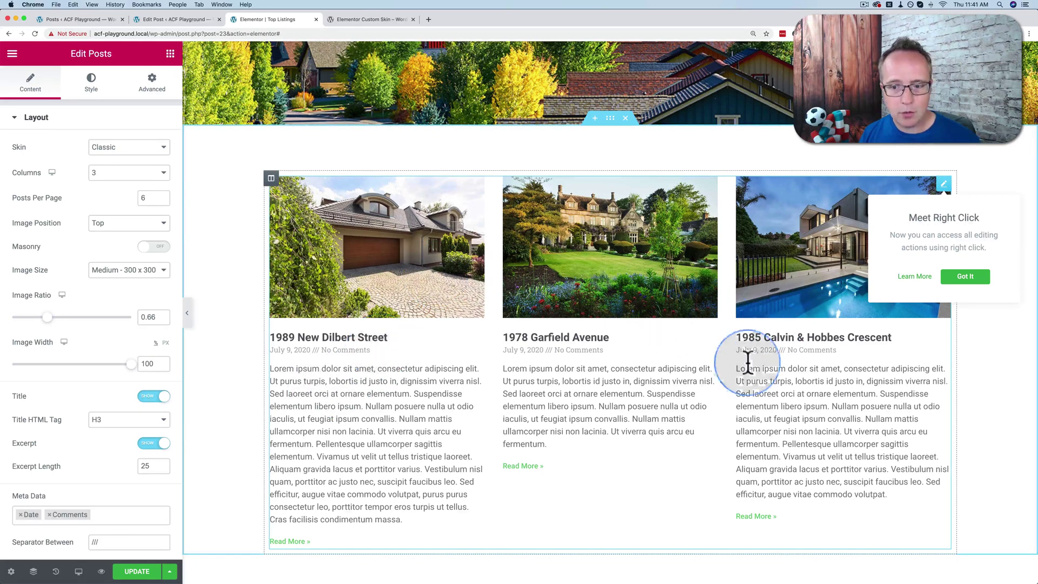
{"action": "left_click", "coordinate": [731, 396]}
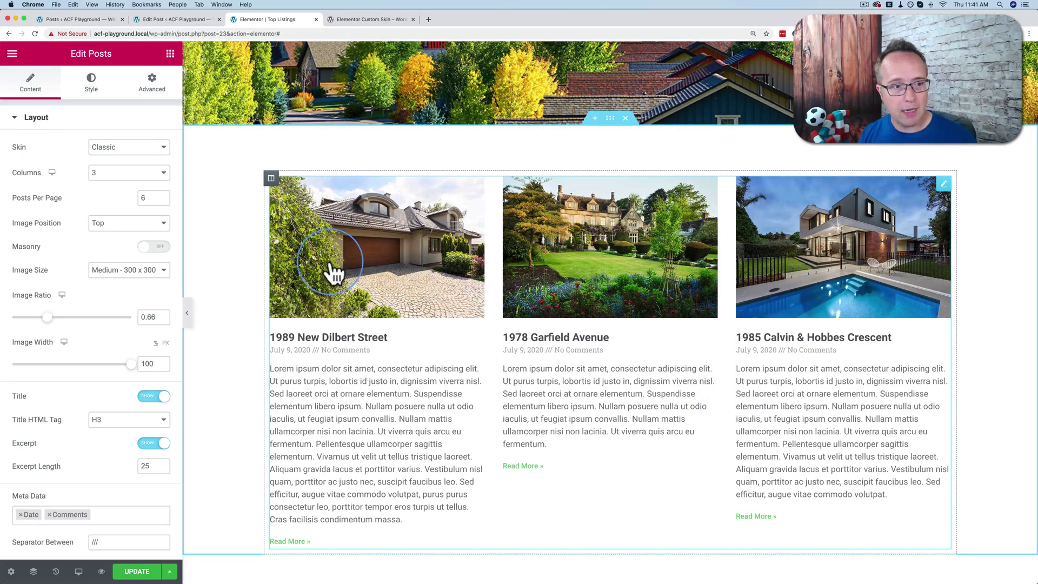
{"action": "left_click", "coordinate": [79, 150]}
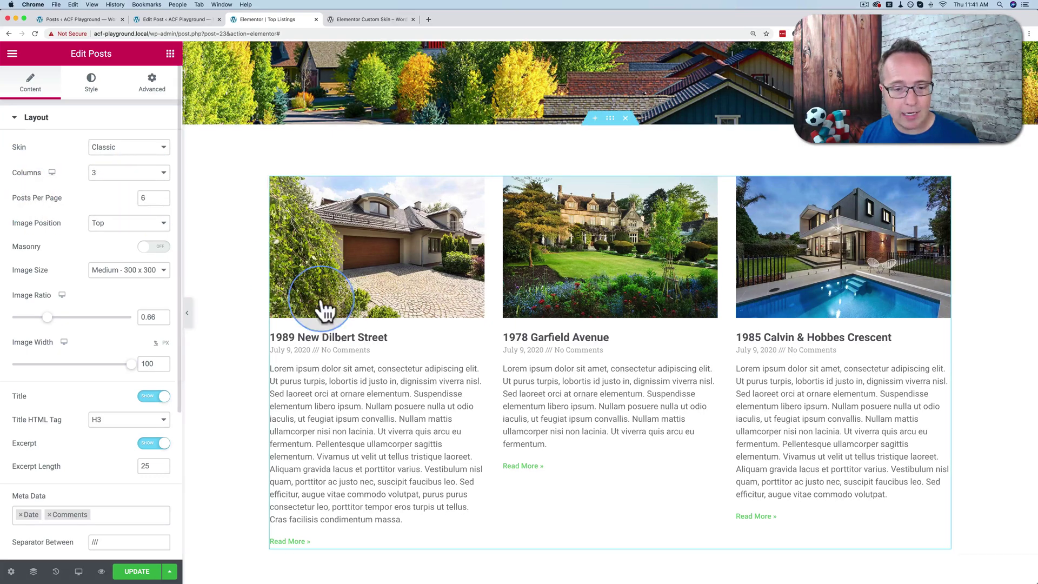
{"action": "scroll", "coordinate": [346, 344], "scroll_direction": "down", "scroll_amount": 1}
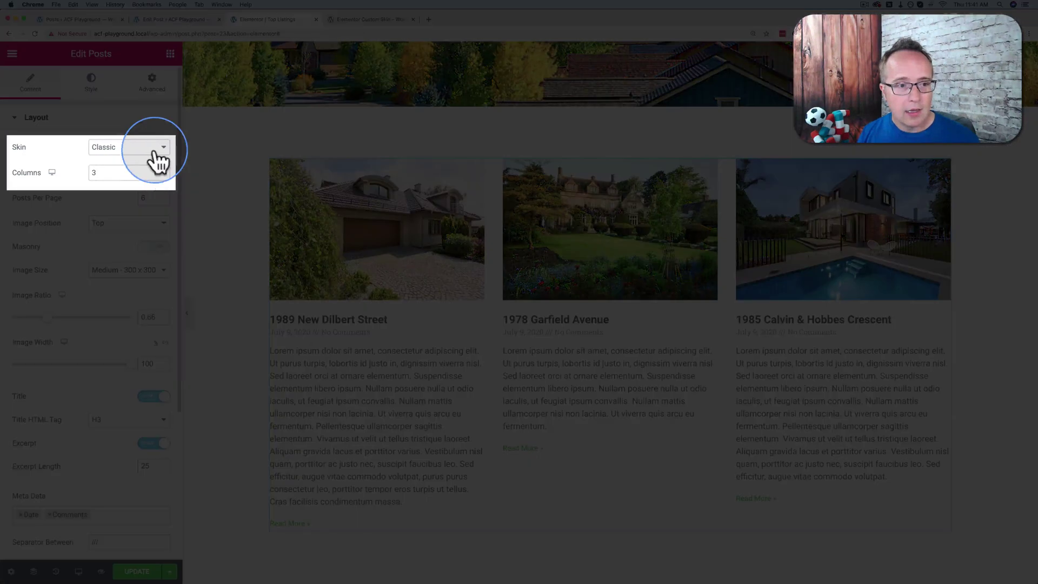
- Switch the Top Listings posts grid to the Custom skin with the Houses loop template
{"action": "left_click", "coordinate": [152, 148]}
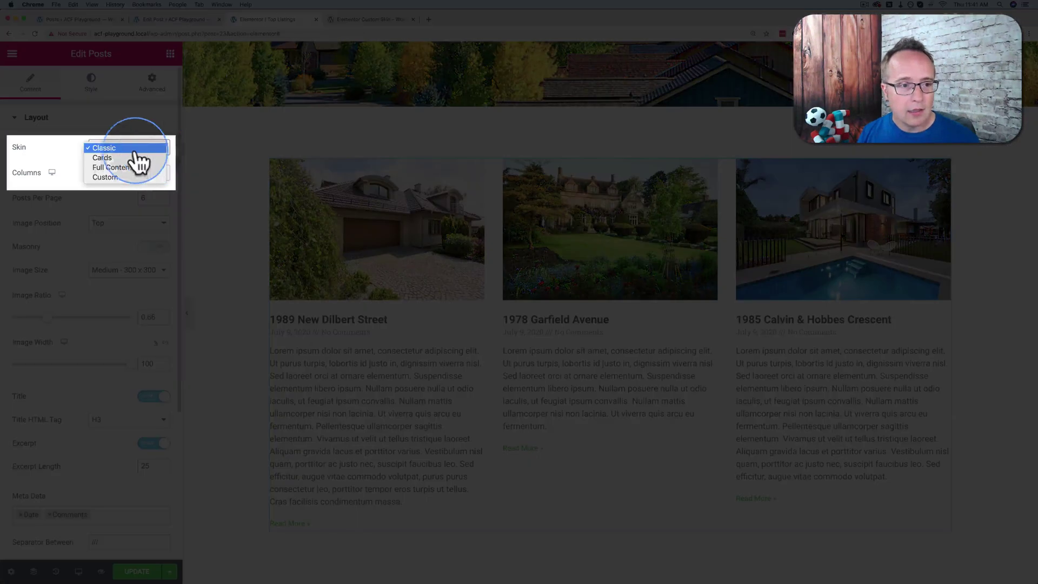
{"action": "left_click", "coordinate": [105, 176]}
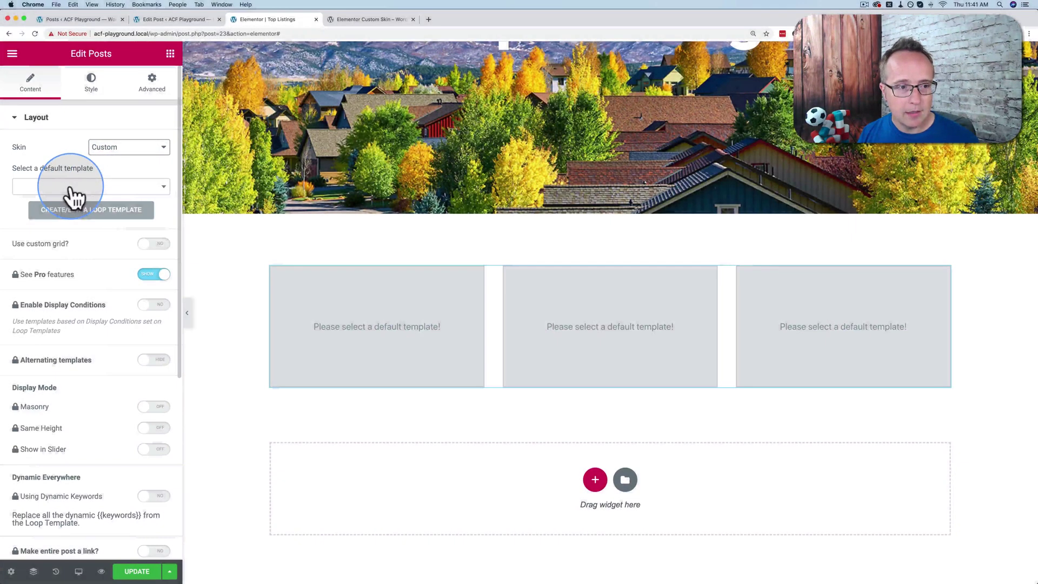
{"action": "left_click", "coordinate": [76, 189]}
{"action": "left_click", "coordinate": [39, 253]}
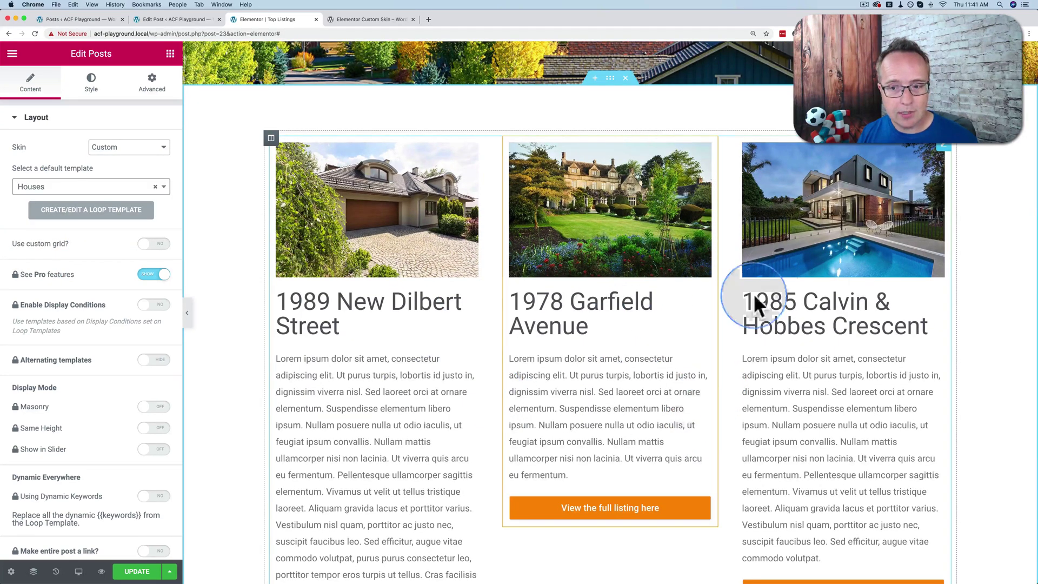
{"action": "scroll", "coordinate": [714, 366], "scroll_direction": "down", "scroll_amount": 3}
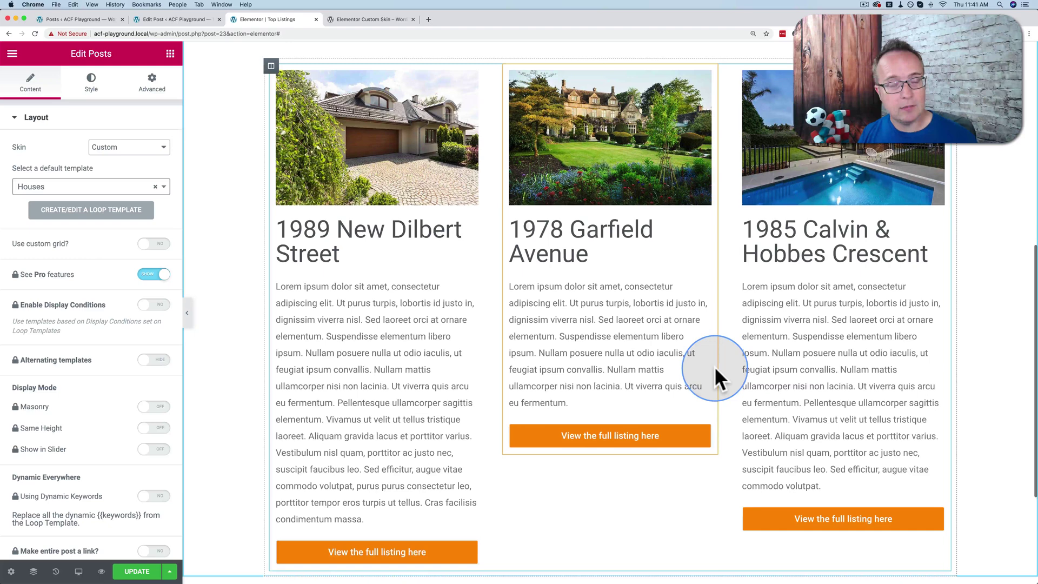
{"action": "scroll", "coordinate": [714, 366], "scroll_direction": "down", "scroll_amount": 2}
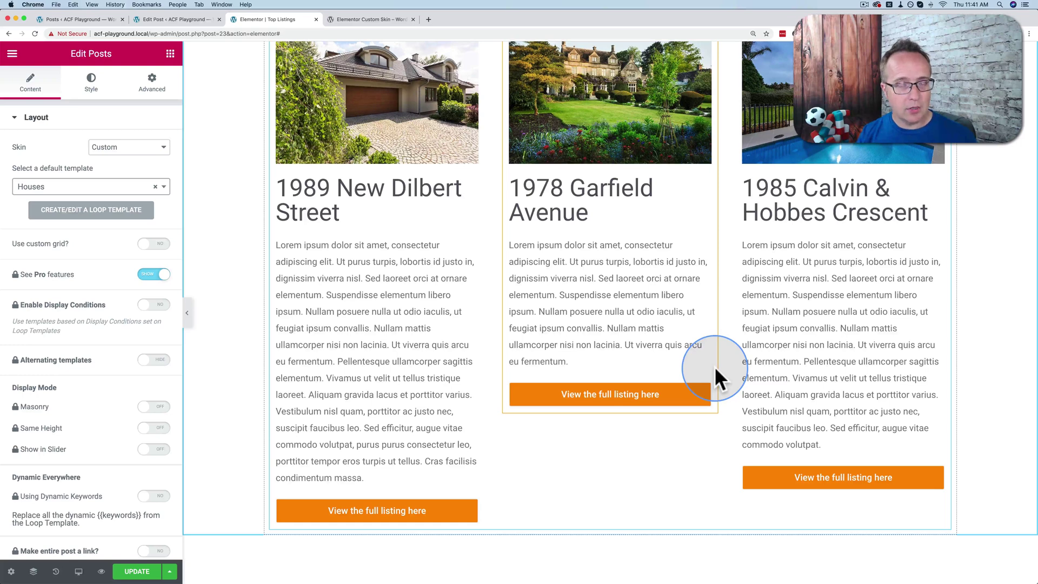
- Try the Cards skin on the posts grid, then return it to Custom
{"action": "left_click", "coordinate": [136, 148]}
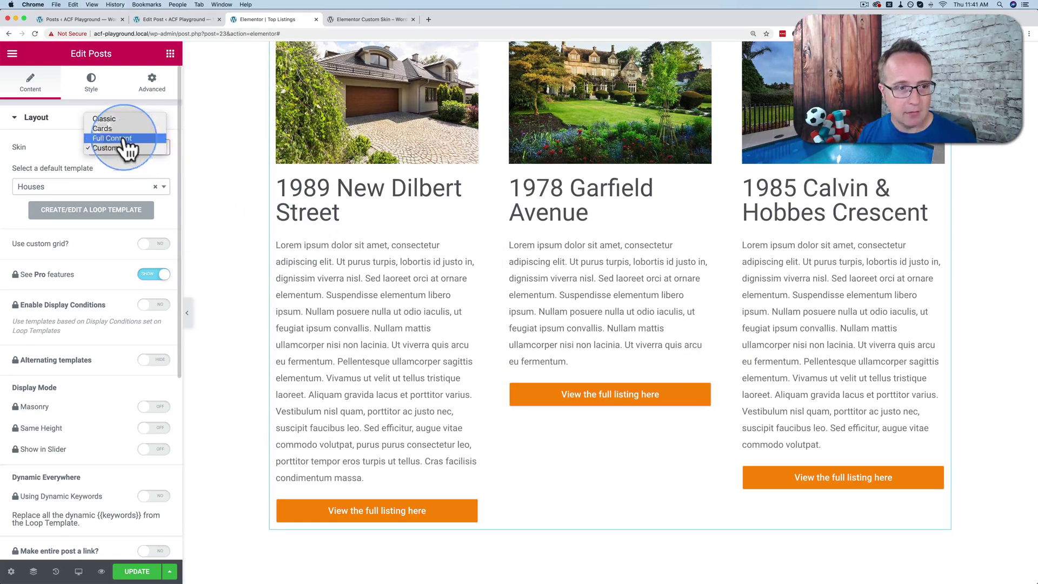
{"action": "left_click", "coordinate": [106, 128]}
{"action": "scroll", "coordinate": [371, 271], "scroll_direction": "up", "scroll_amount": 1}
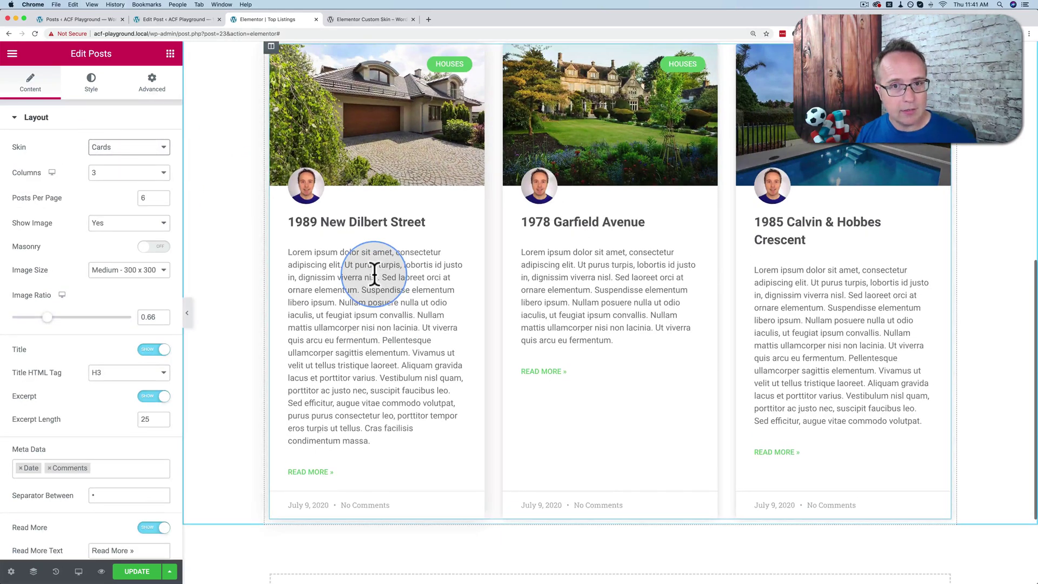
{"action": "left_click", "coordinate": [136, 149]}
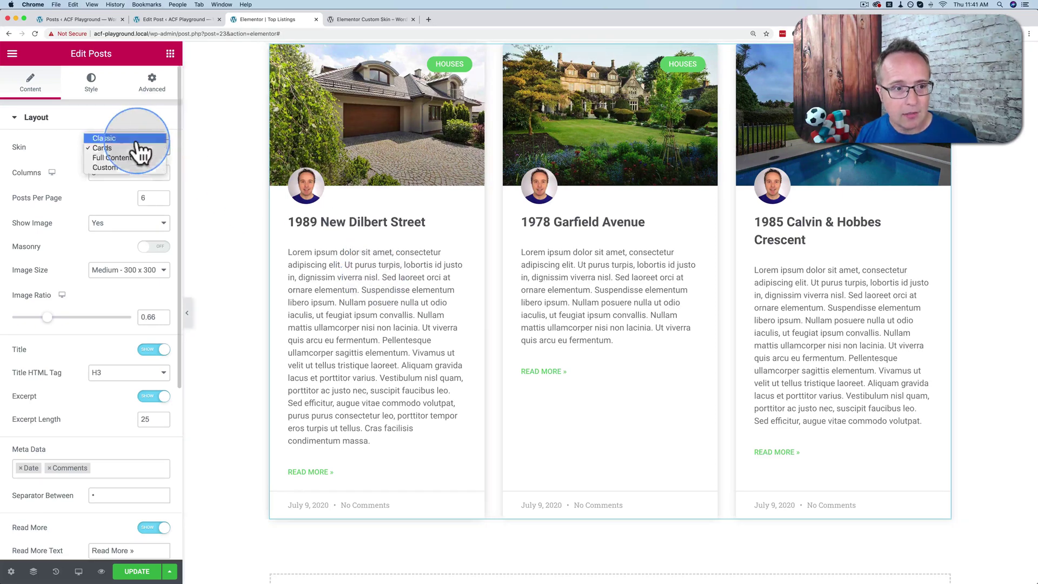
{"action": "left_click", "coordinate": [122, 169]}
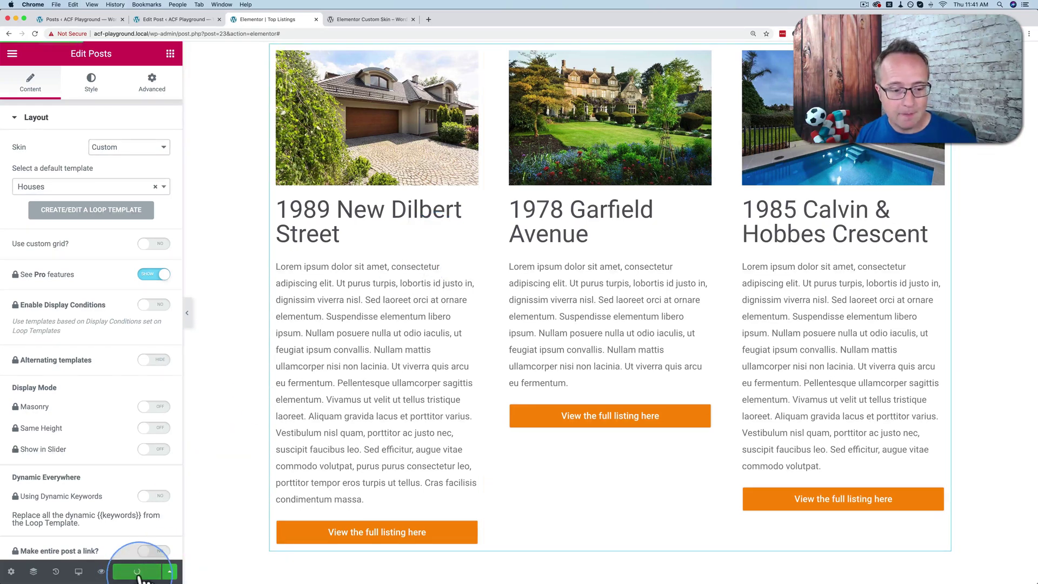
- Save the Top Listings page, exit Elementor to the dashboard and show the Pages list
{"action": "left_click", "coordinate": [12, 54]}
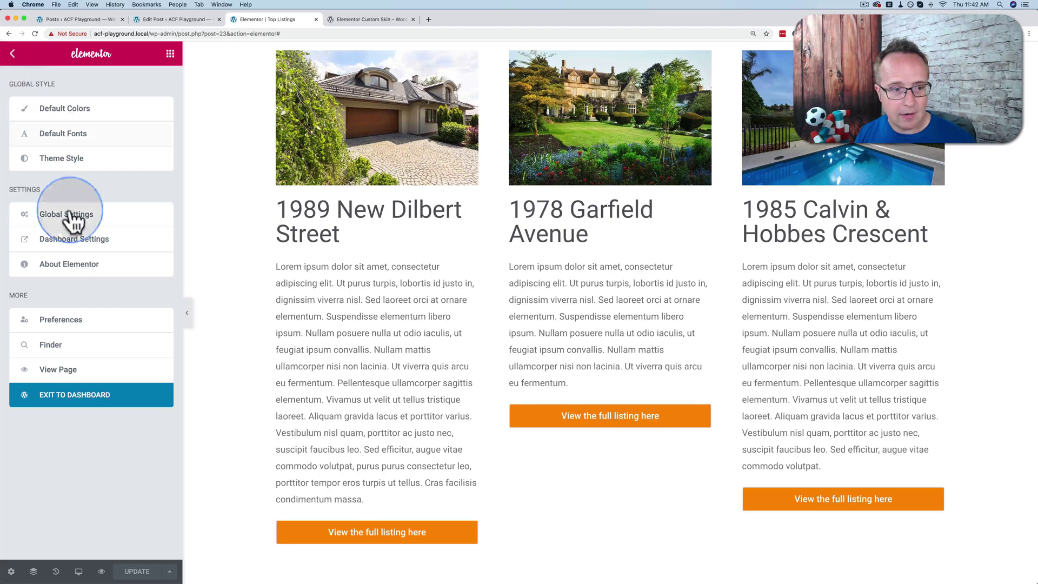
{"action": "left_click", "coordinate": [77, 398]}
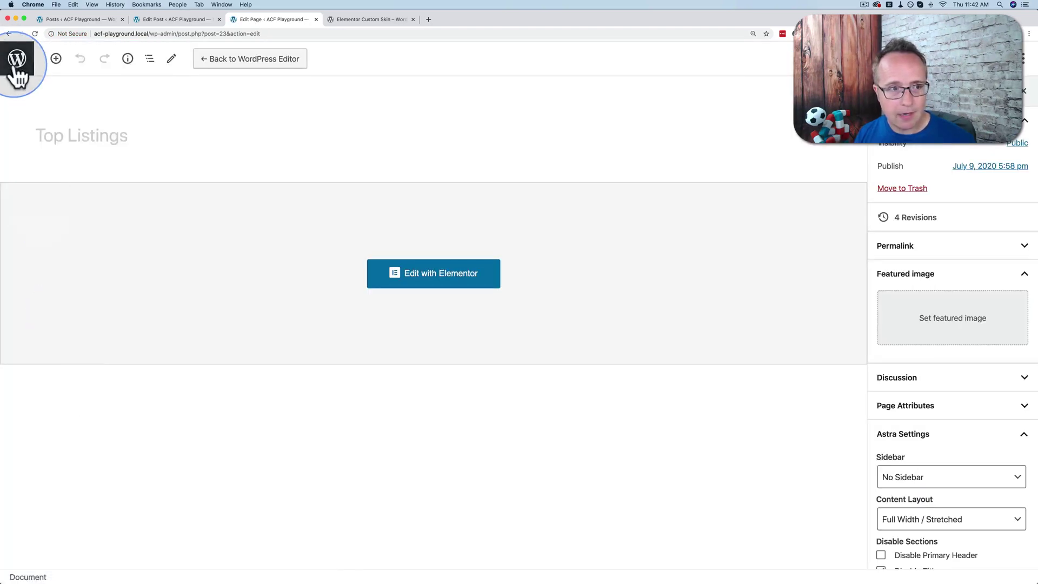
{"action": "left_click", "coordinate": [14, 64]}
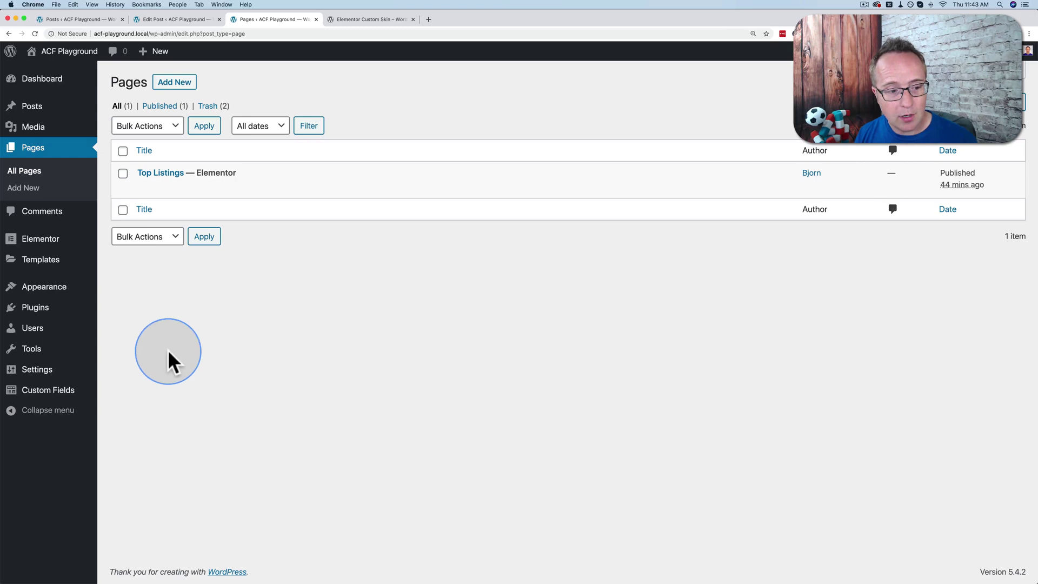
- Create a new ACF field group titled Listing Info
{"action": "left_click", "coordinate": [57, 393]}
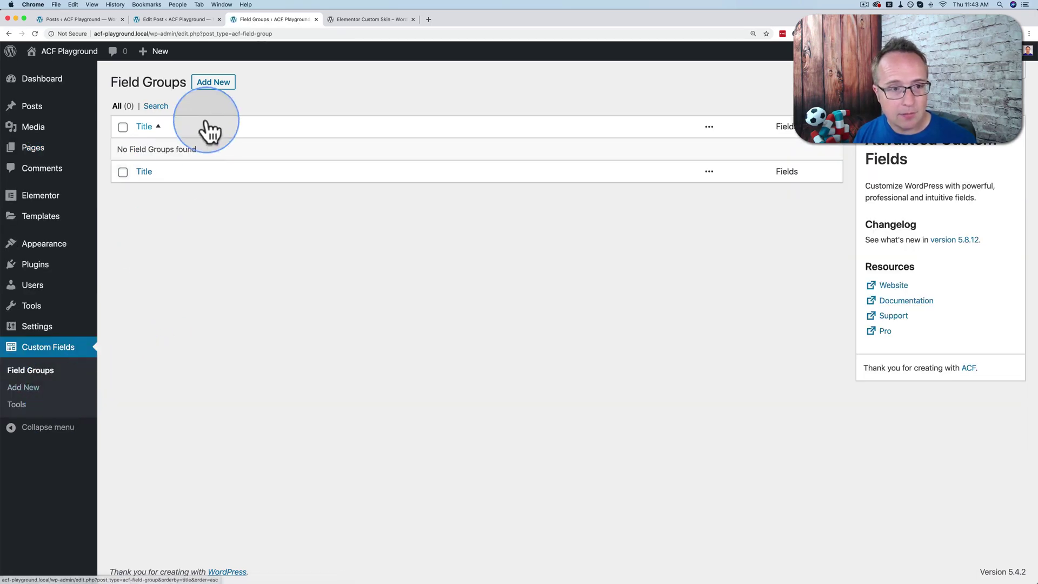
{"action": "left_click", "coordinate": [199, 82]}
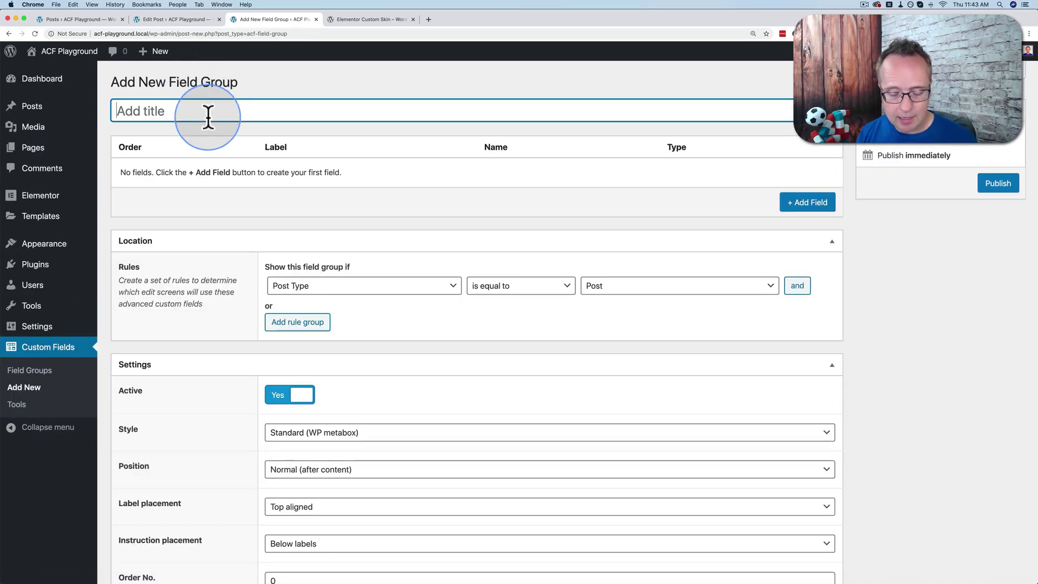
{"action": "type", "text": "Listing Info"}
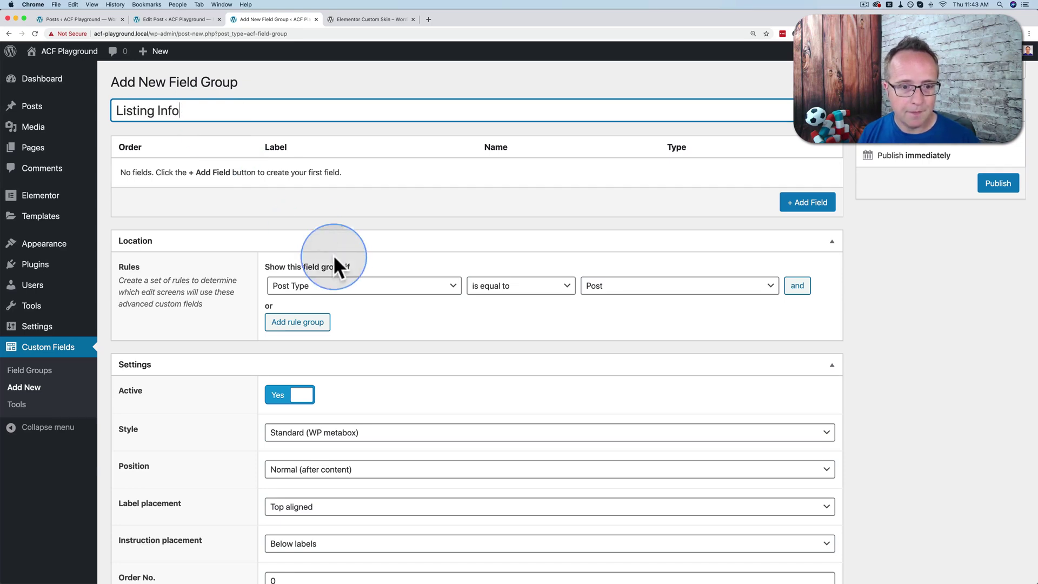
- Add the group's first field, labelled Asking Price
{"action": "left_click", "coordinate": [807, 204]}
{"action": "left_click", "coordinate": [291, 201]}
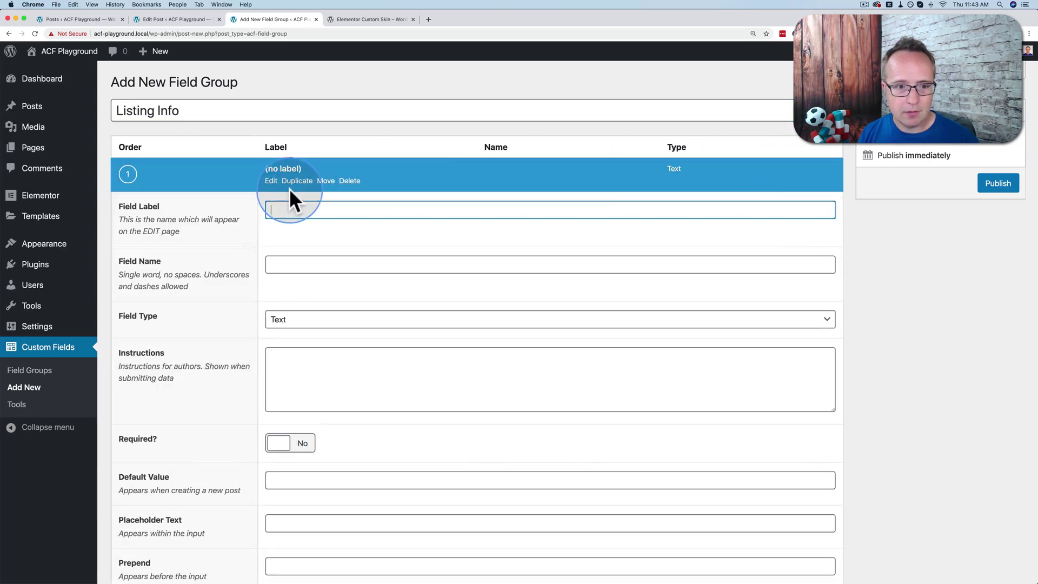
{"action": "type", "text": "List Pric"}
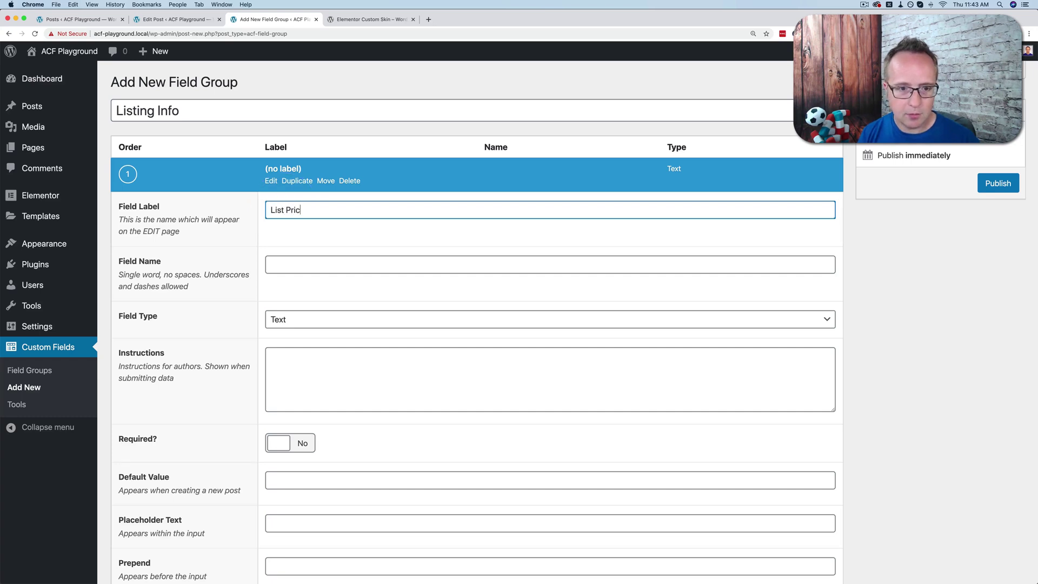
{"action": "type", "text": "e"}
{"action": "double_click", "coordinate": [276, 210]}
{"action": "type", "text": "Aski"}
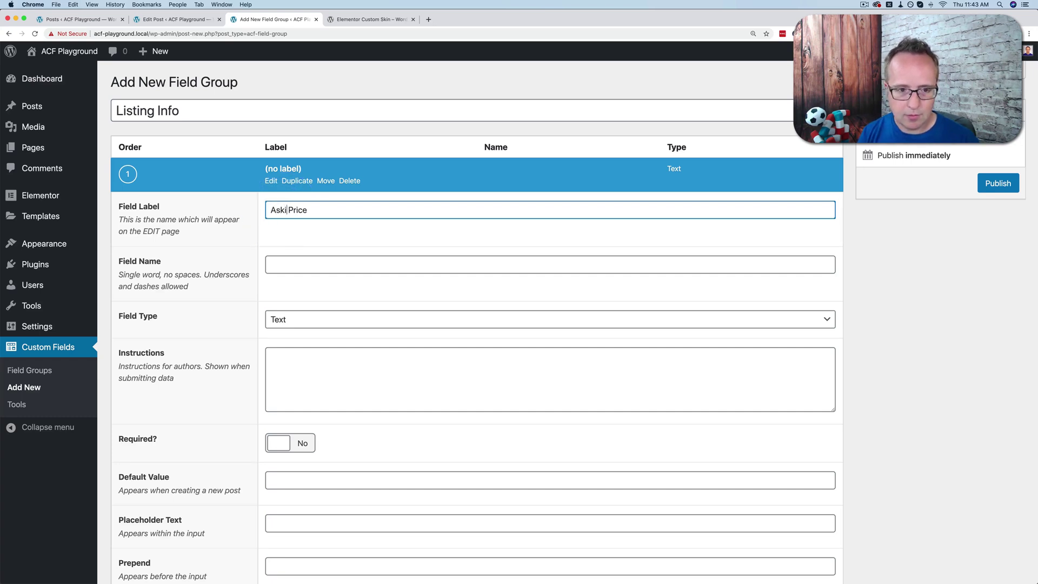
{"action": "type", "text": "ng"}
{"action": "scroll", "coordinate": [280, 243], "scroll_direction": "down", "scroll_amount": 1}
{"action": "key", "text": "Tab"}
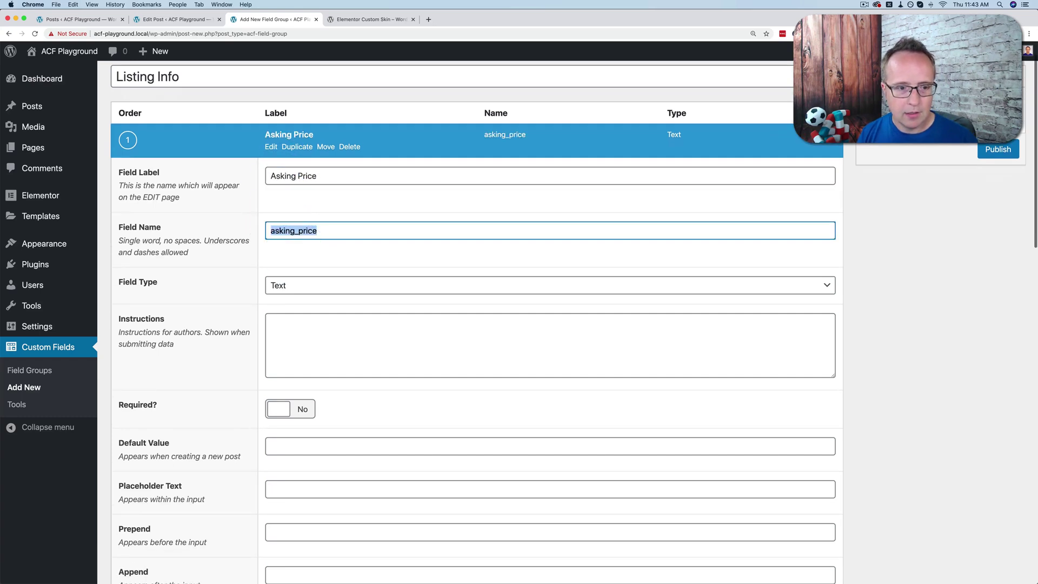
- Make Asking Price an optional Number field with instructions
{"action": "left_click", "coordinate": [289, 296]}
{"action": "left_click", "coordinate": [295, 312]}
{"action": "scroll", "coordinate": [245, 304], "scroll_direction": "down", "scroll_amount": 2}
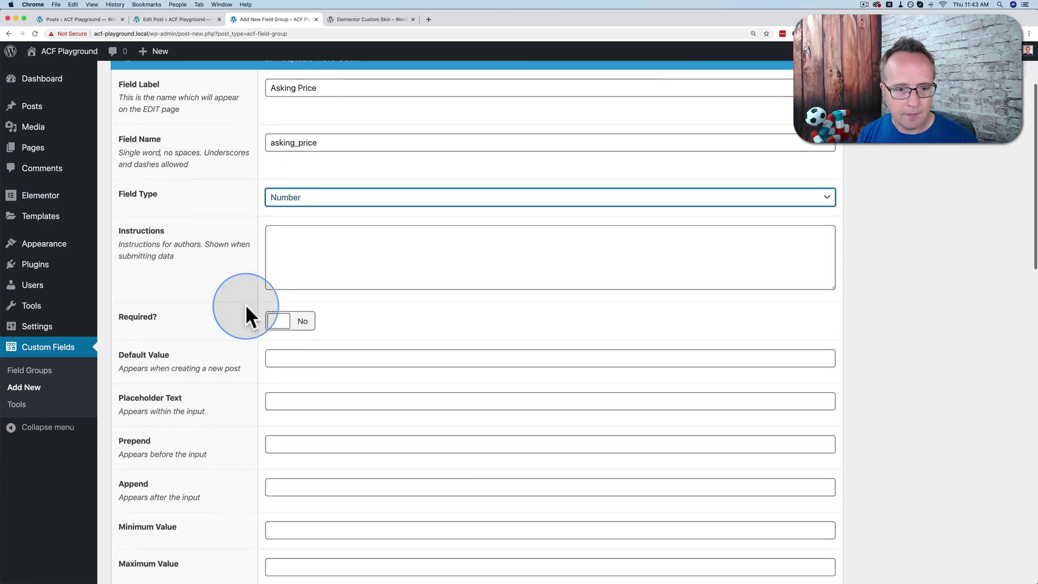
{"action": "scroll", "coordinate": [245, 315], "scroll_direction": "down", "scroll_amount": 1}
{"action": "left_click", "coordinate": [311, 236]}
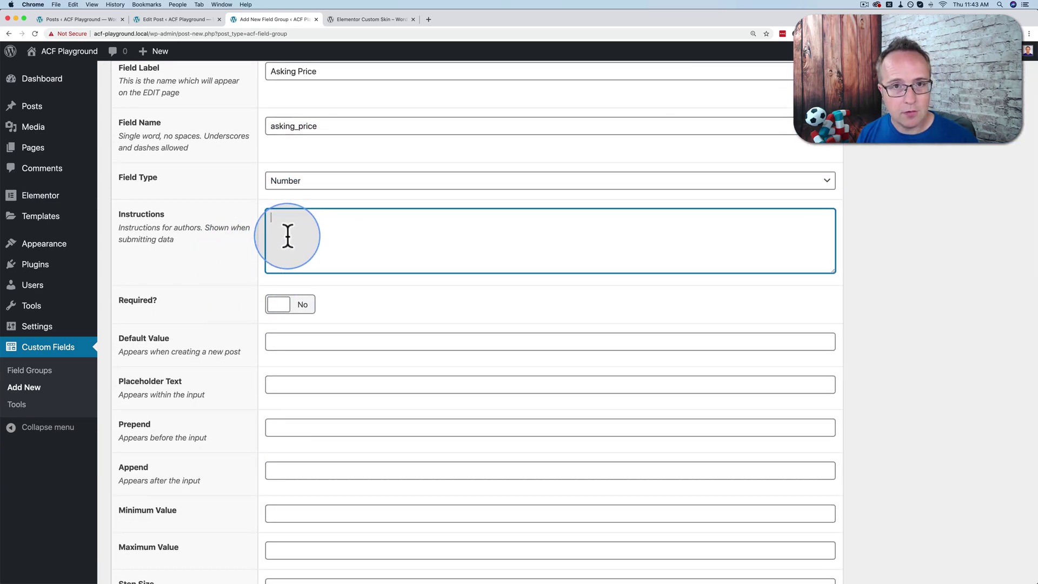
{"action": "type", "text": "Enter the asking price."}
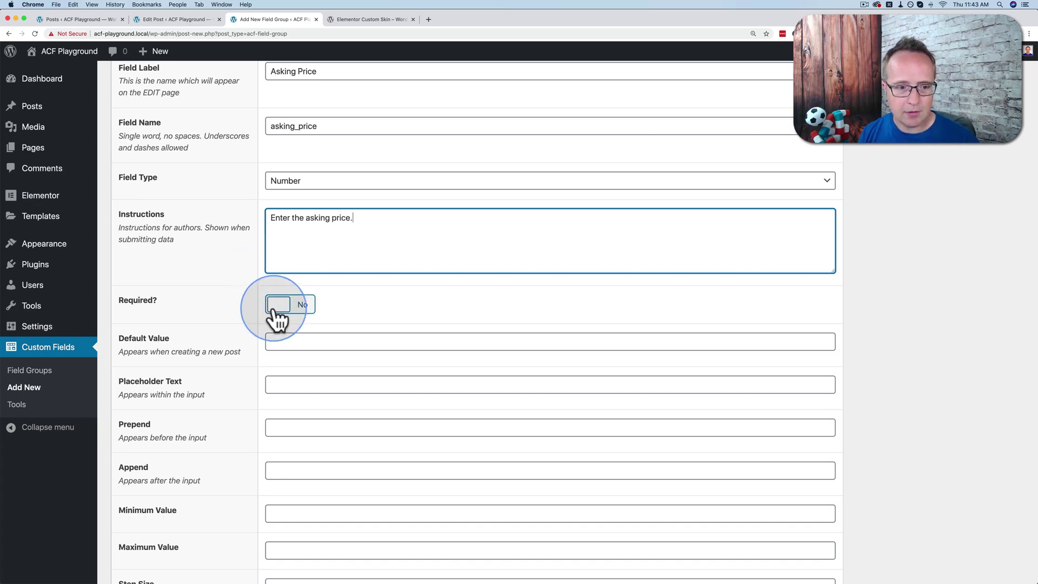
{"action": "left_click", "coordinate": [277, 307]}
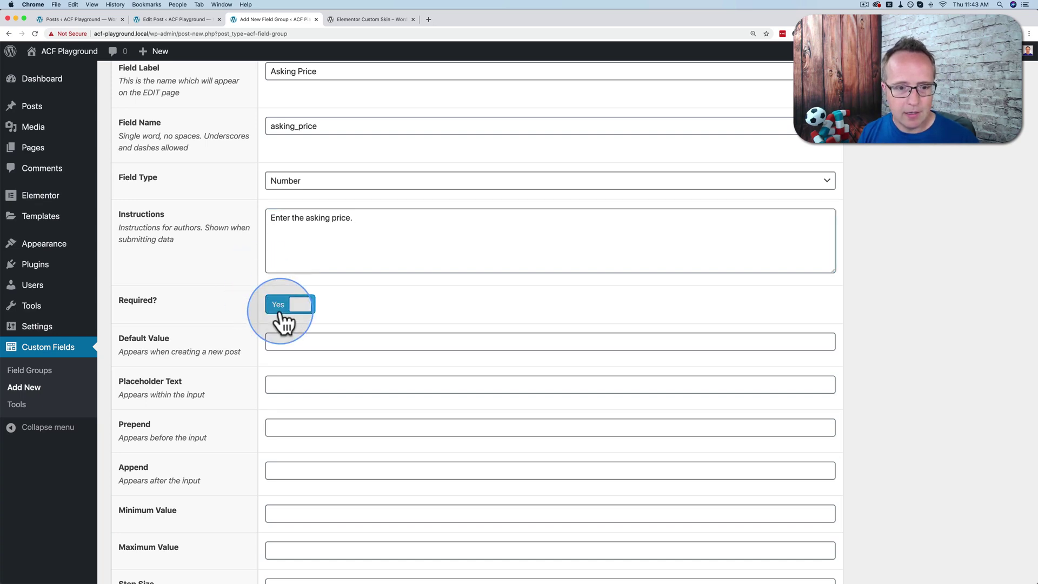
{"action": "left_click", "coordinate": [297, 309]}
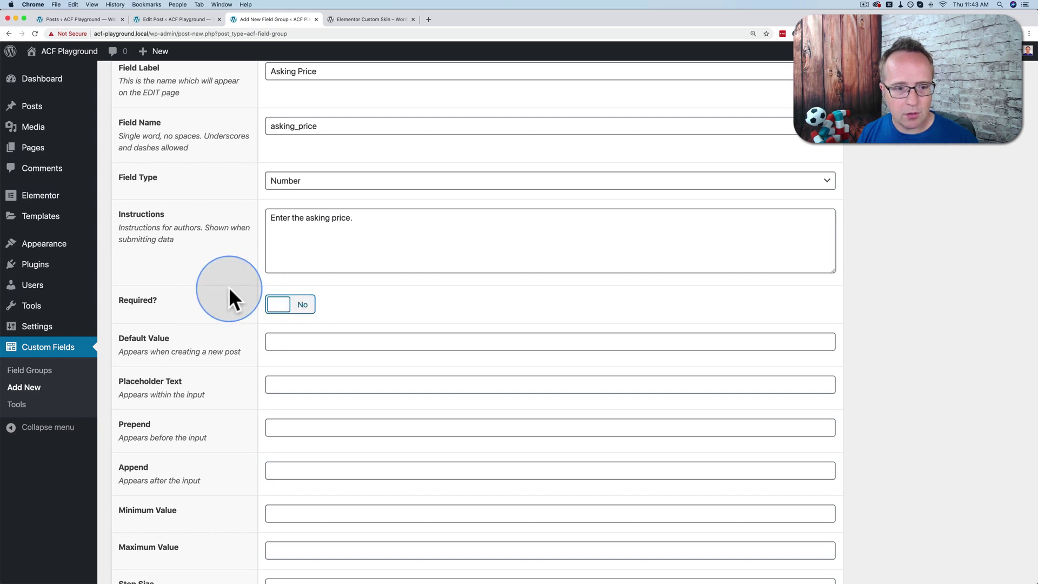
{"action": "scroll", "coordinate": [230, 289], "scroll_direction": "down", "scroll_amount": 3}
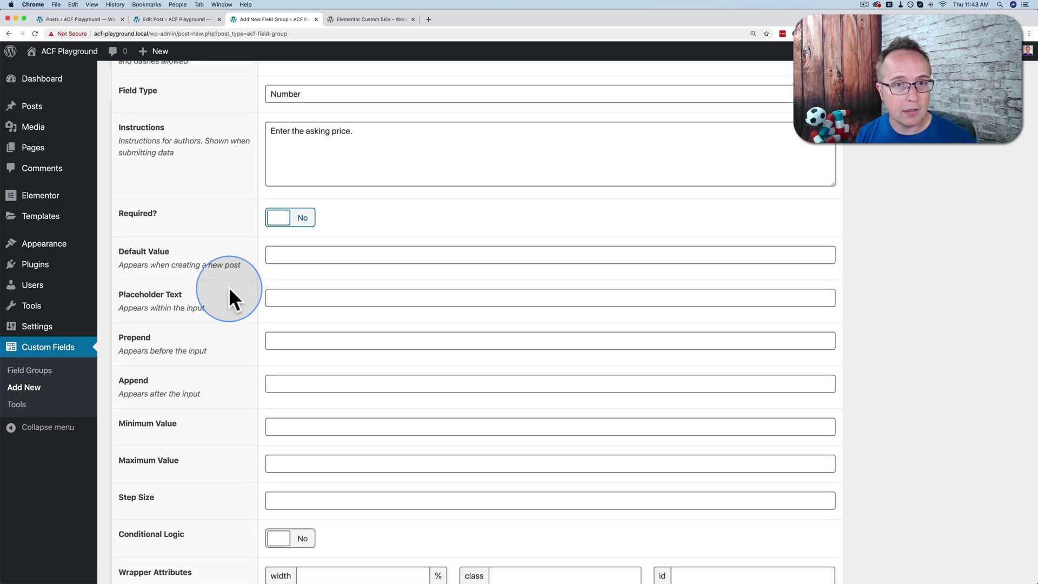
{"action": "scroll", "coordinate": [228, 289], "scroll_direction": "down", "scroll_amount": 3}
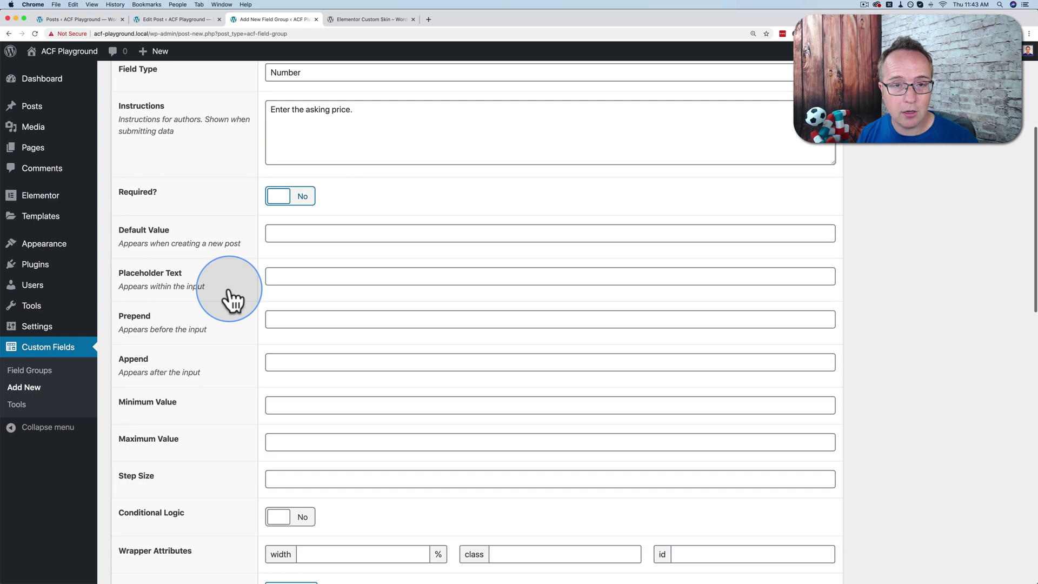
{"action": "scroll", "coordinate": [229, 290], "scroll_direction": "down", "scroll_amount": 6}
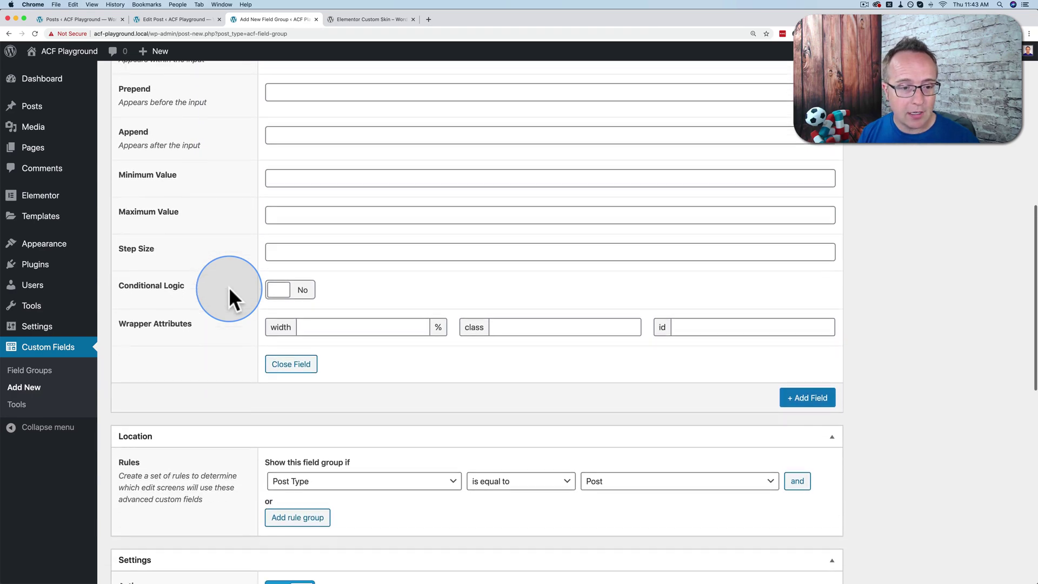
{"action": "scroll", "coordinate": [228, 292], "scroll_direction": "down", "scroll_amount": 1}
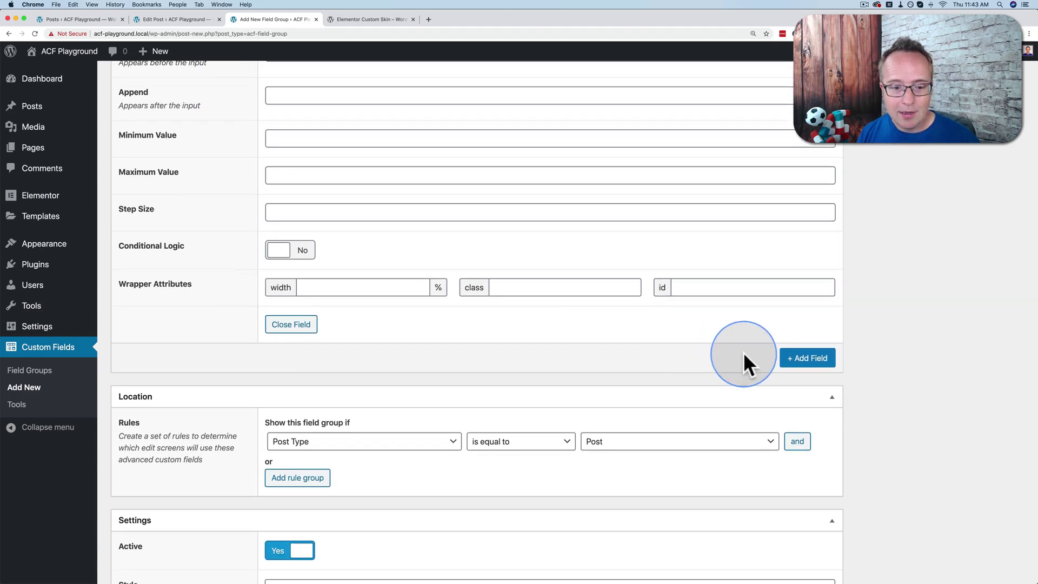
{"action": "scroll", "coordinate": [744, 357], "scroll_direction": "down", "scroll_amount": 3}
{"action": "scroll", "coordinate": [744, 357], "scroll_direction": "down", "scroll_amount": 2}
- Add a required Number field, Square Footage, with instructions
{"action": "left_click", "coordinate": [816, 219]}
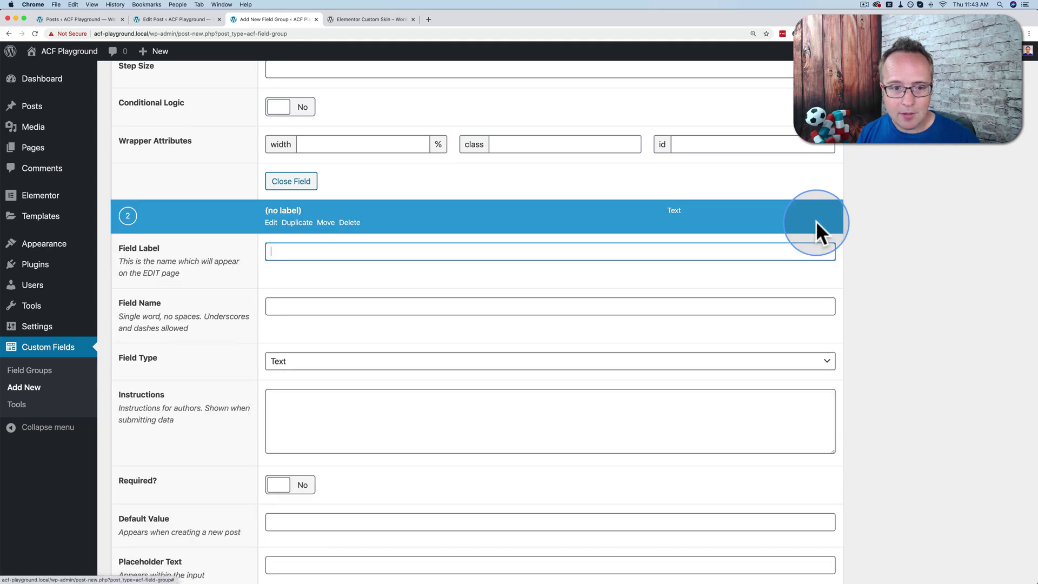
{"action": "type", "text": "Square Footage"}
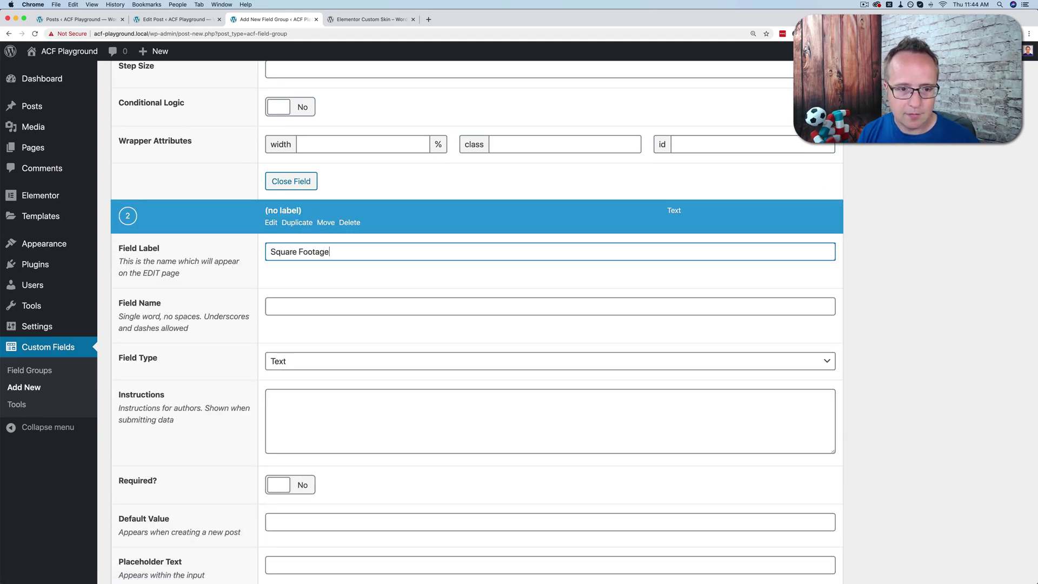
{"action": "scroll", "coordinate": [264, 284], "scroll_direction": "down", "scroll_amount": 5}
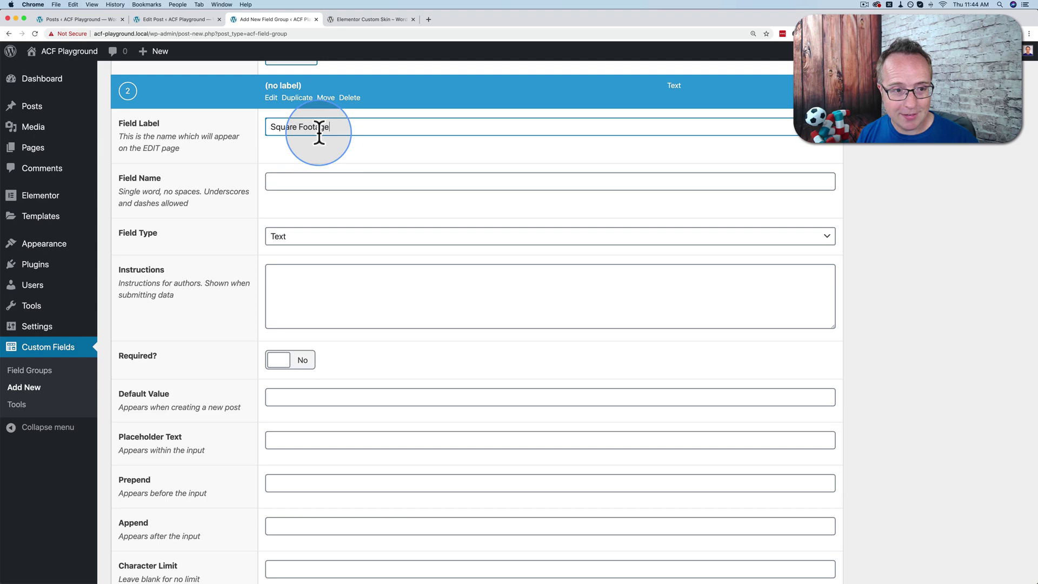
{"action": "left_click", "coordinate": [298, 238]}
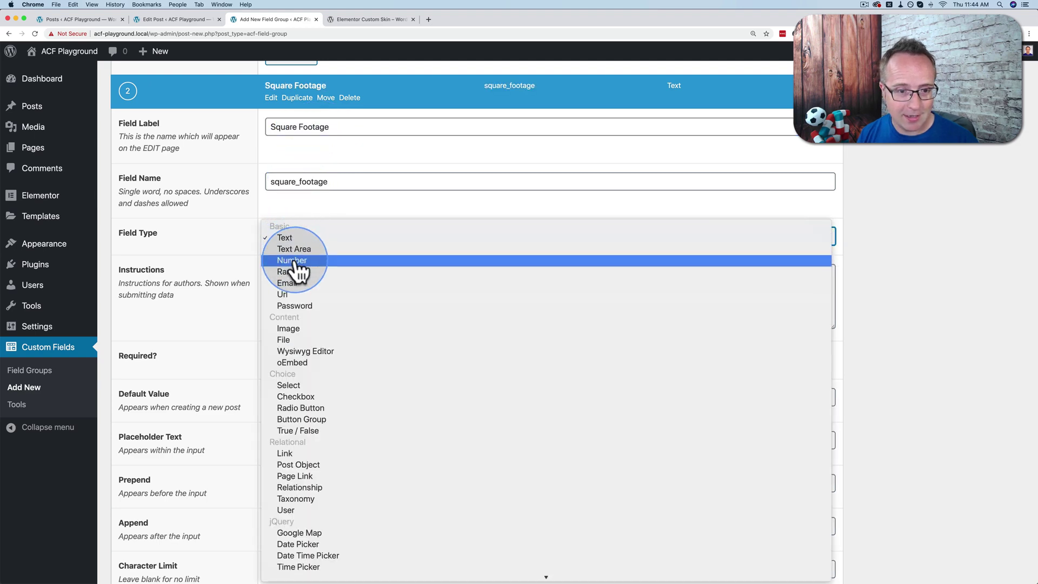
{"action": "left_click", "coordinate": [294, 261]}
{"action": "scroll", "coordinate": [254, 277], "scroll_direction": "down", "scroll_amount": 3}
{"action": "left_click", "coordinate": [301, 226]}
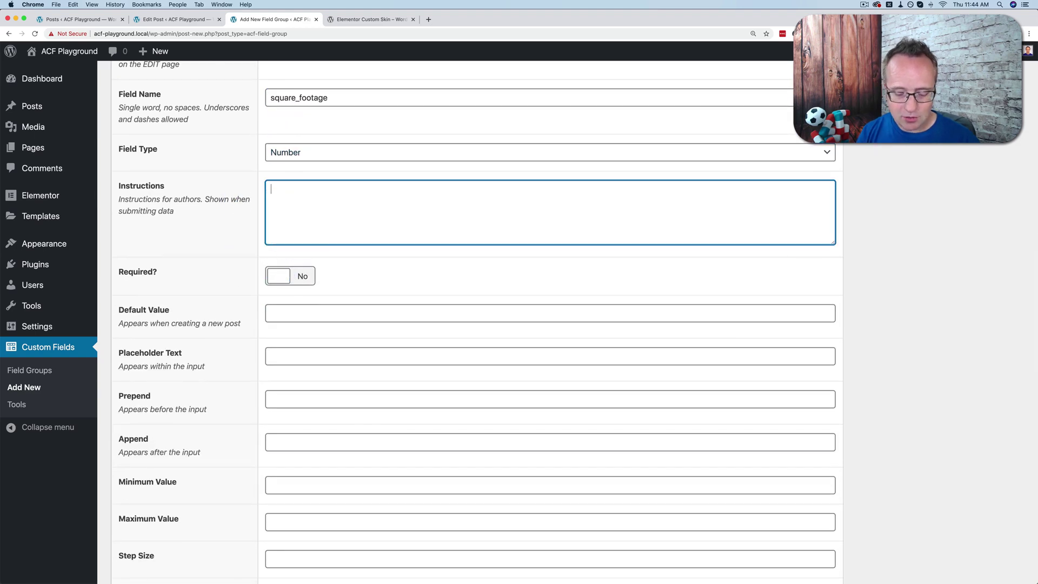
{"action": "scroll", "coordinate": [225, 241], "scroll_direction": "down", "scroll_amount": 3}
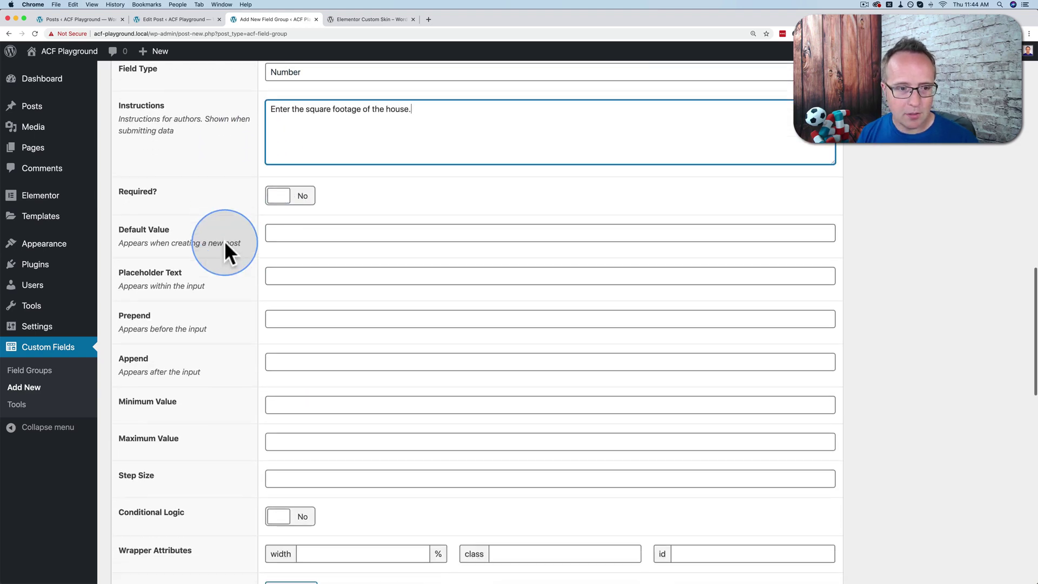
{"action": "left_click", "coordinate": [280, 201]}
- Set the Listing Info group's position to Side and publish it
{"action": "scroll", "coordinate": [250, 252], "scroll_direction": "down", "scroll_amount": 12}
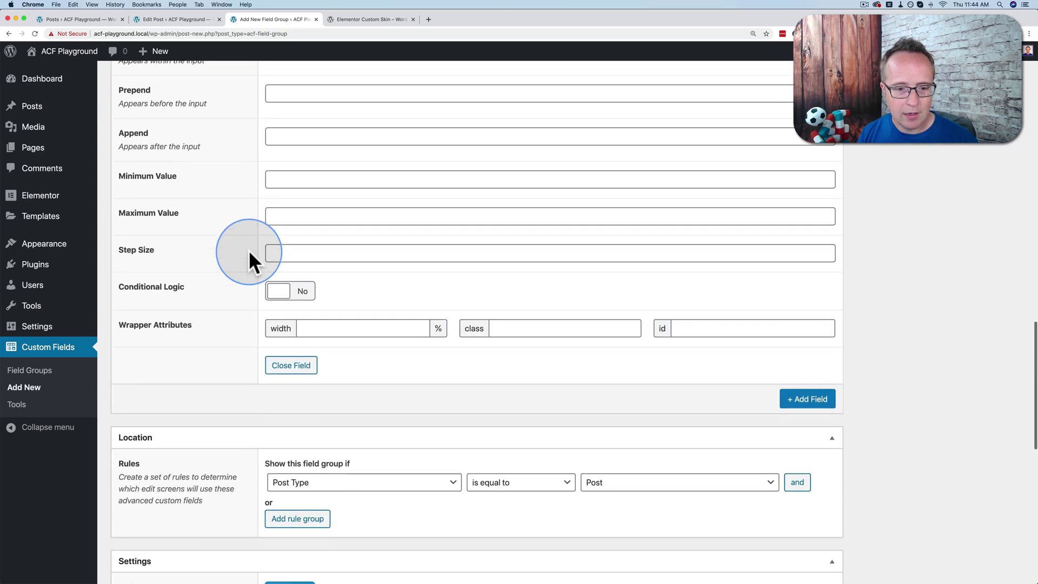
{"action": "scroll", "coordinate": [478, 274], "scroll_direction": "up", "scroll_amount": 2}
{"action": "scroll", "coordinate": [478, 273], "scroll_direction": "down", "scroll_amount": 1}
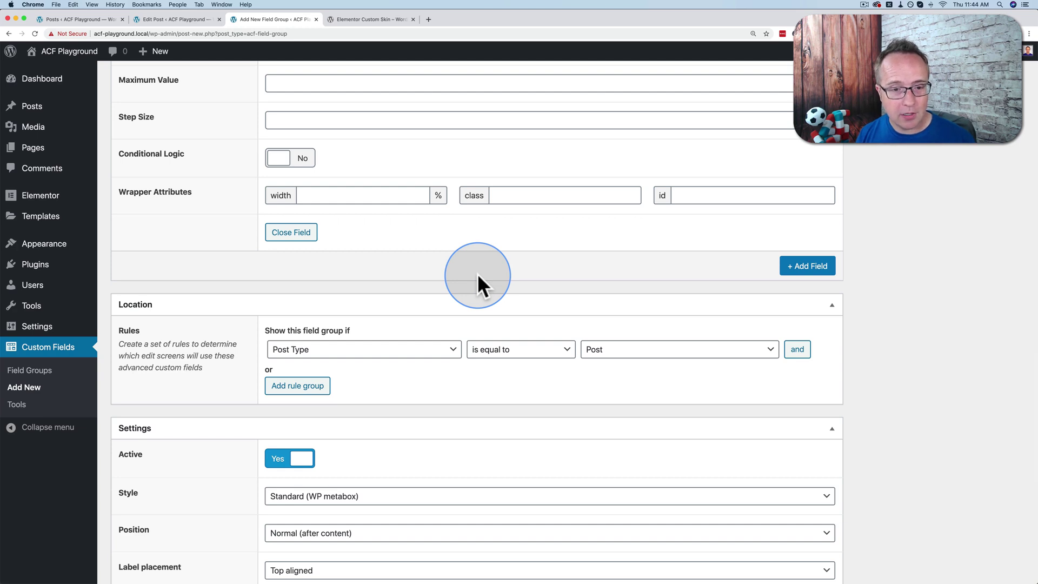
{"action": "scroll", "coordinate": [478, 274], "scroll_direction": "down", "scroll_amount": 2}
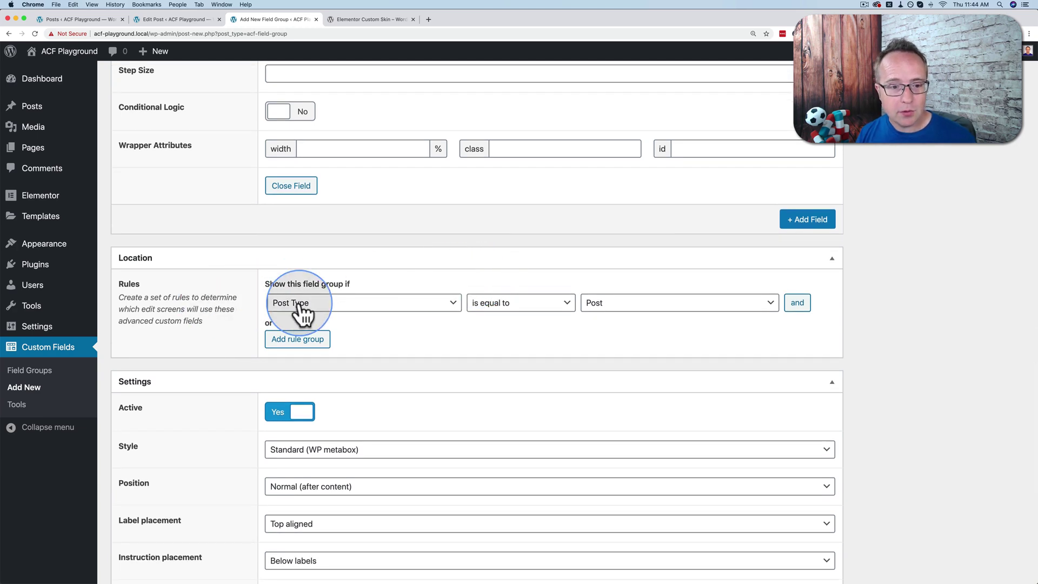
{"action": "scroll", "coordinate": [303, 311], "scroll_direction": "down", "scroll_amount": 1}
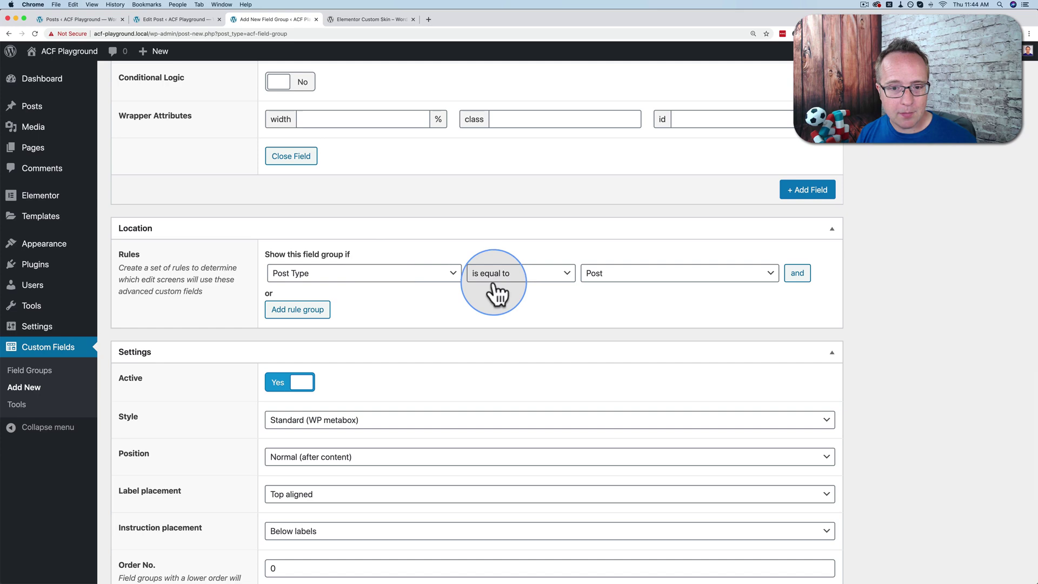
{"action": "scroll", "coordinate": [407, 301], "scroll_direction": "down", "scroll_amount": 3}
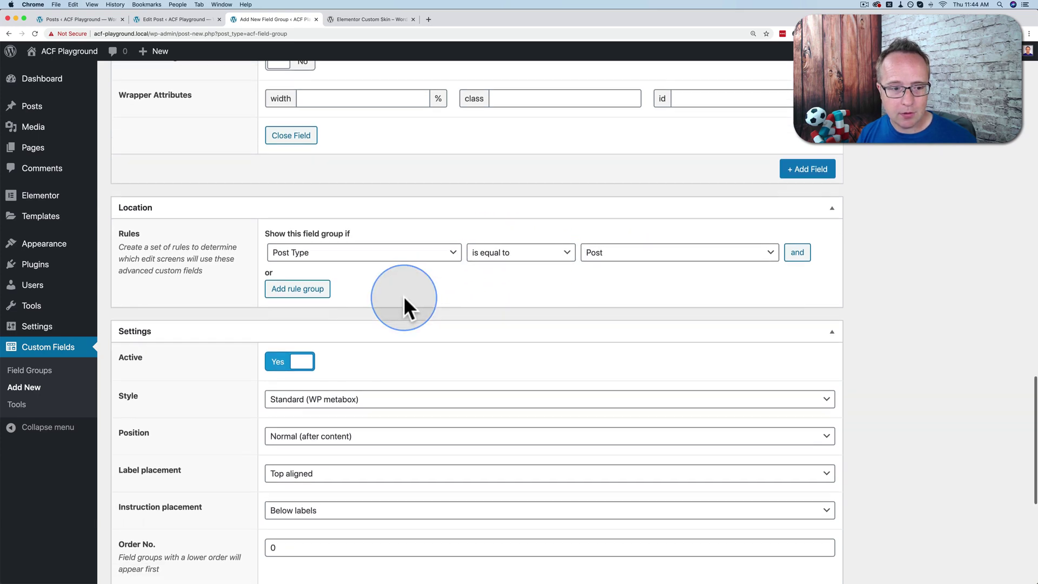
{"action": "scroll", "coordinate": [403, 297], "scroll_direction": "down", "scroll_amount": 6}
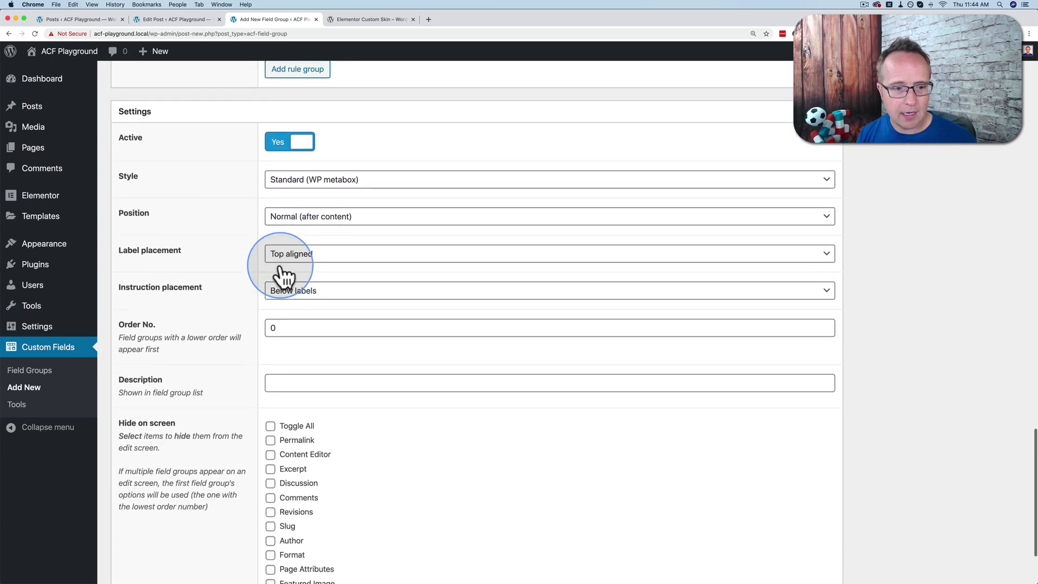
{"action": "left_click", "coordinate": [308, 217]}
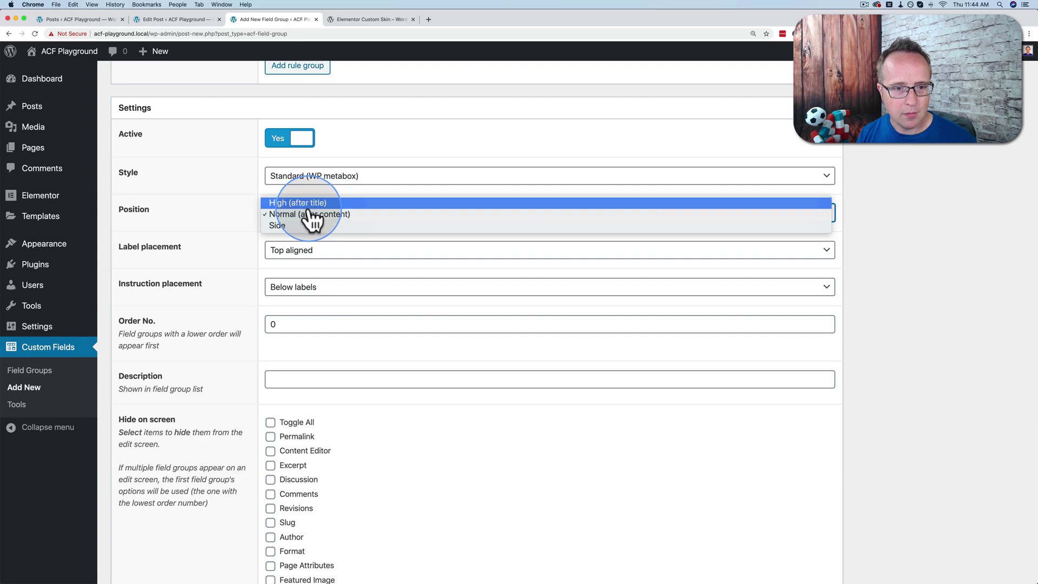
{"action": "left_click", "coordinate": [296, 224]}
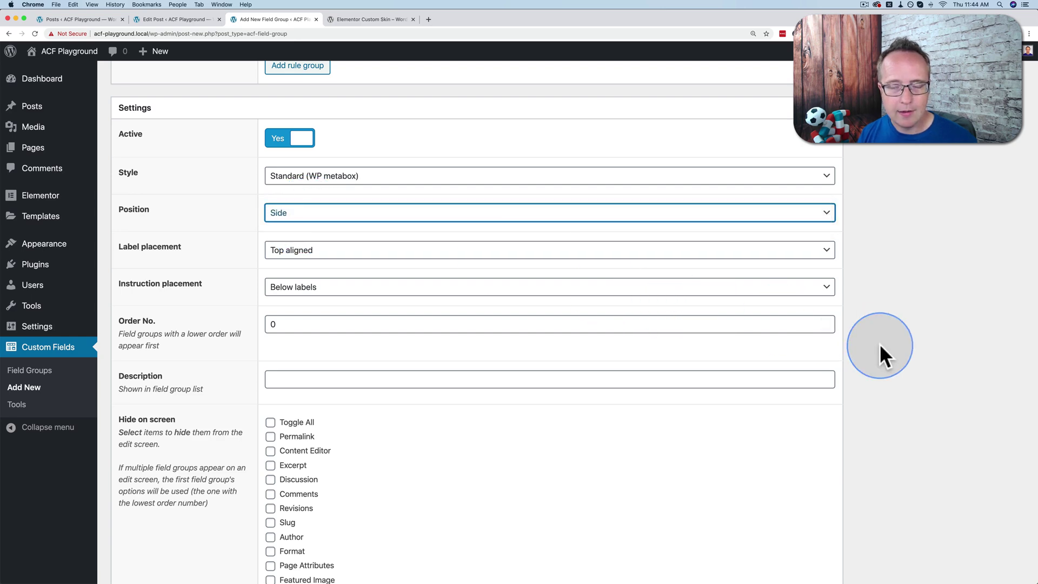
{"action": "scroll", "coordinate": [879, 344], "scroll_direction": "up", "scroll_amount": 20}
{"action": "scroll", "coordinate": [880, 344], "scroll_direction": "up", "scroll_amount": 10}
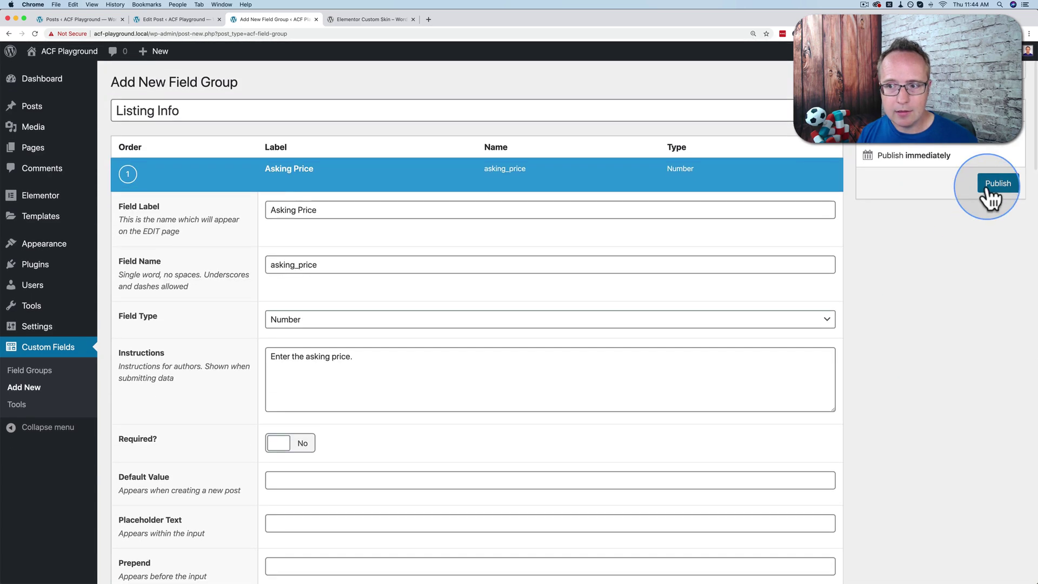
{"action": "left_click", "coordinate": [992, 195]}
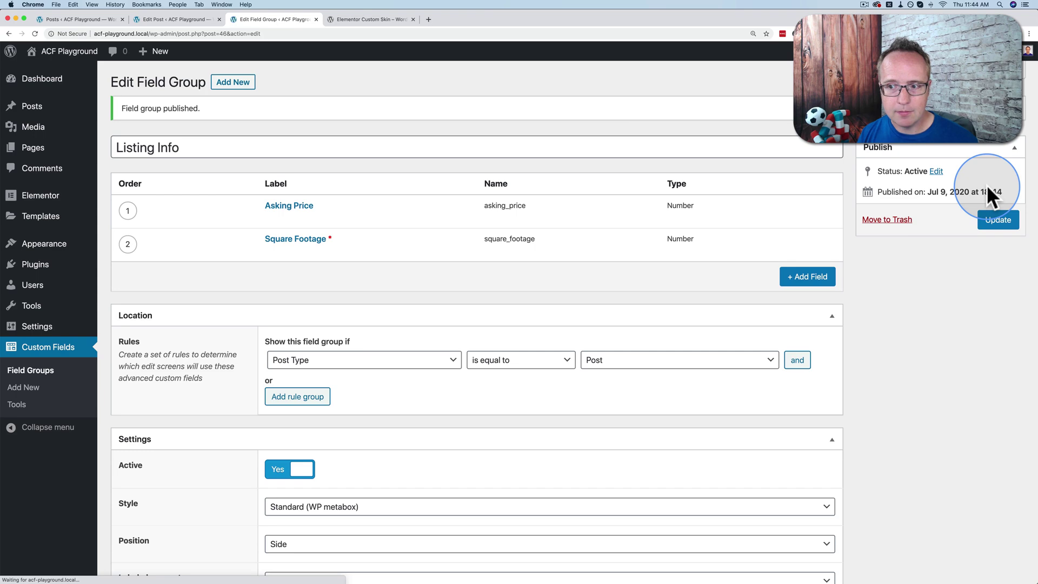
- Give 1989 New Dilbert Street asking price 700000 and square footage 2500, and update it
{"action": "left_click", "coordinate": [31, 111]}
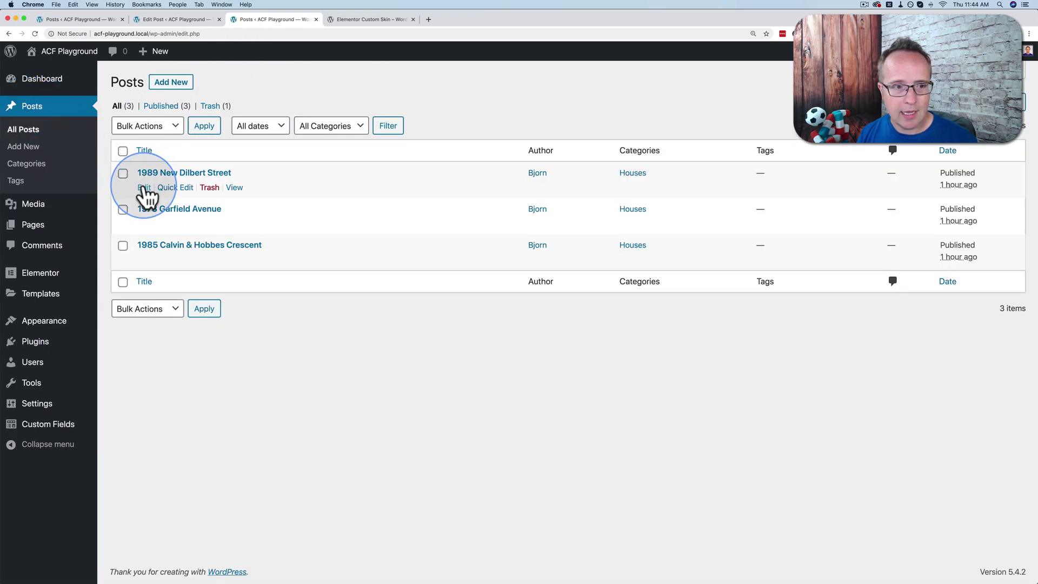
{"action": "left_click", "coordinate": [144, 188]}
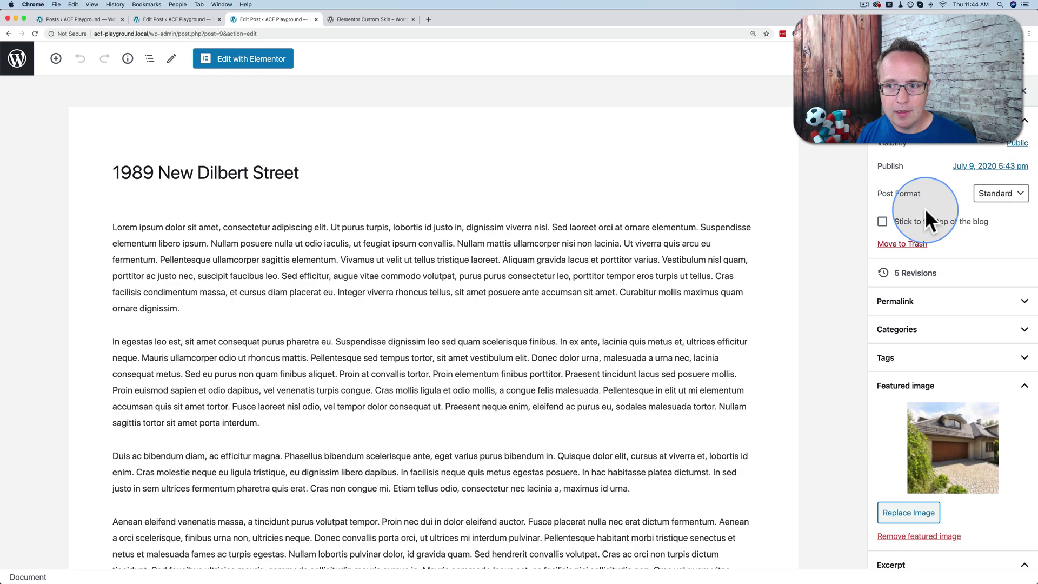
{"action": "scroll", "coordinate": [925, 209], "scroll_direction": "down", "scroll_amount": 5}
{"action": "scroll", "coordinate": [925, 210], "scroll_direction": "down", "scroll_amount": 8}
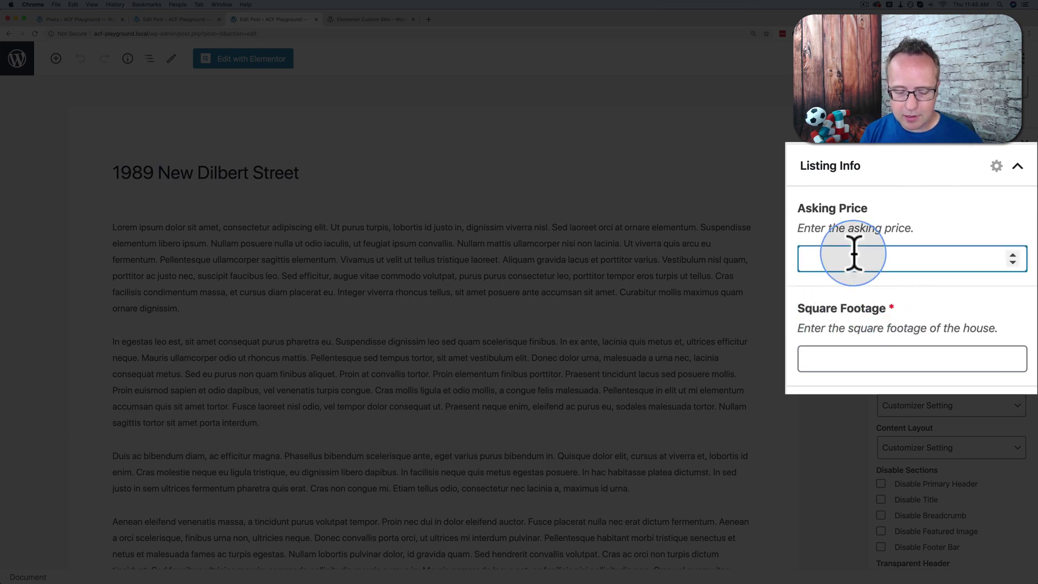
{"action": "type", "text": "700000"}
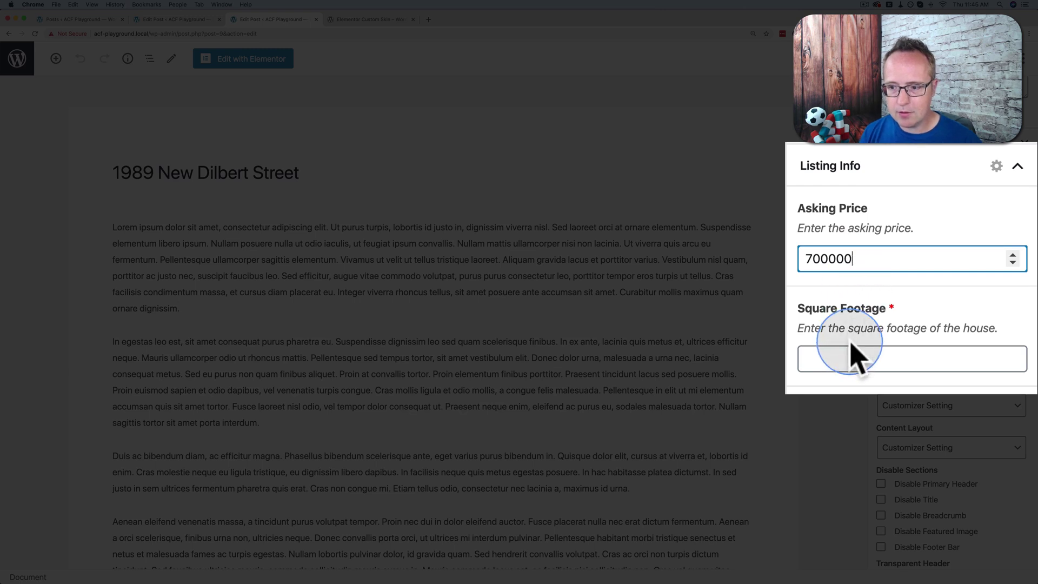
{"action": "left_click", "coordinate": [843, 358]}
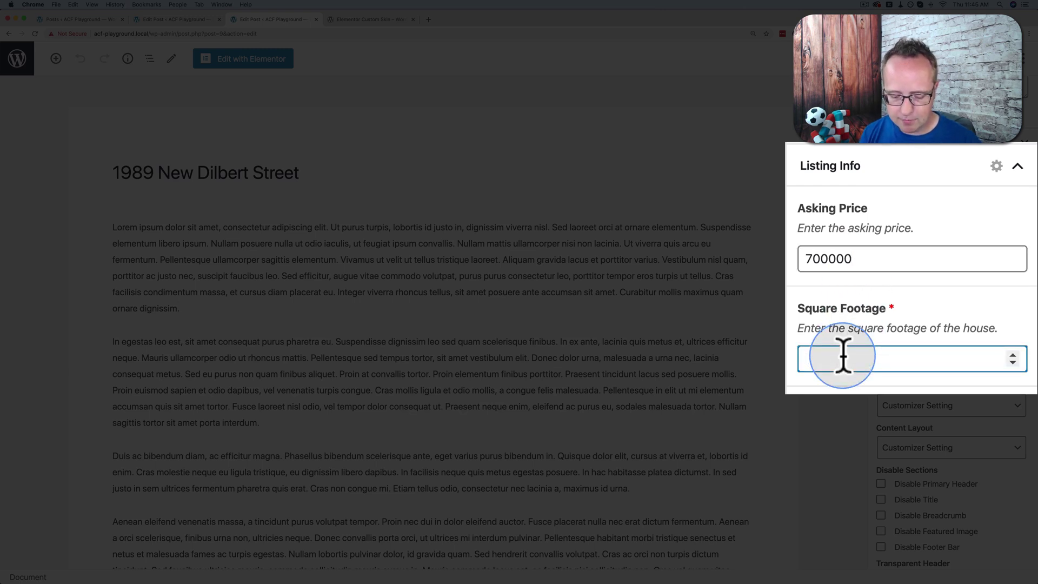
{"action": "type", "text": "2500"}
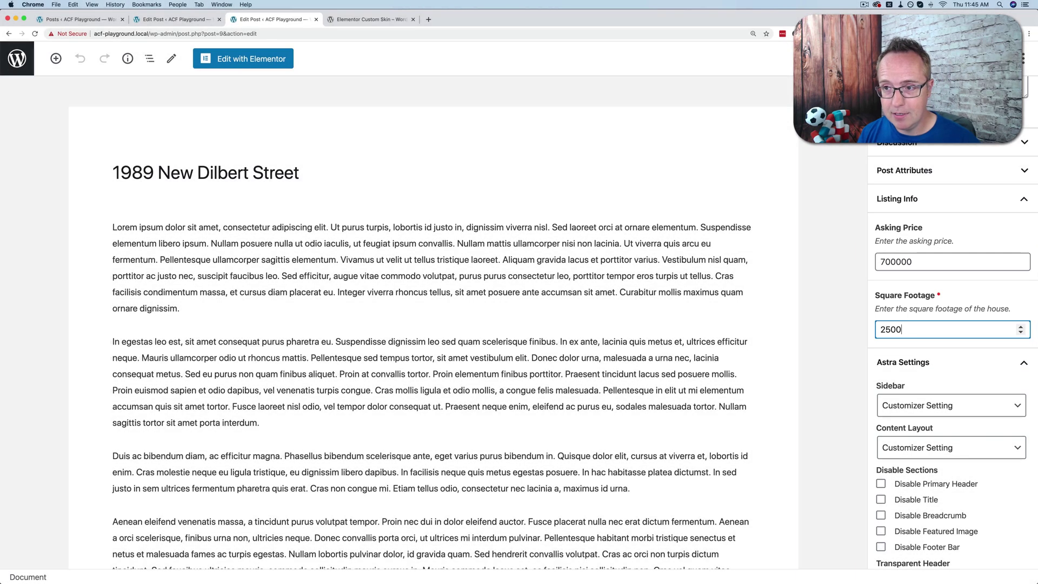
{"action": "left_click", "coordinate": [214, 85]}
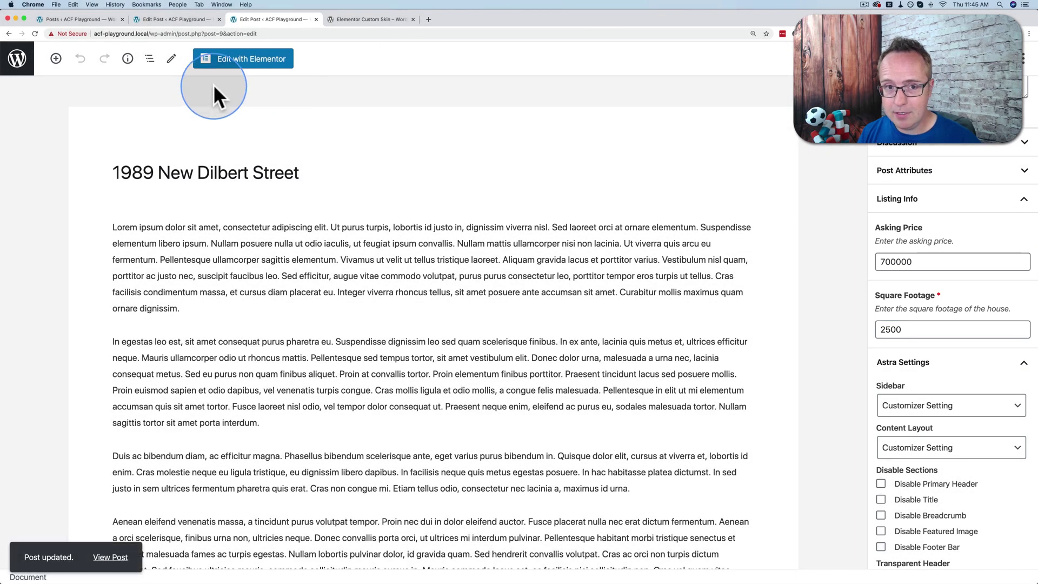
- Give 1978 Garfield Avenue asking price 800000 and square footage 3000, and update it
{"action": "left_click", "coordinate": [20, 72]}
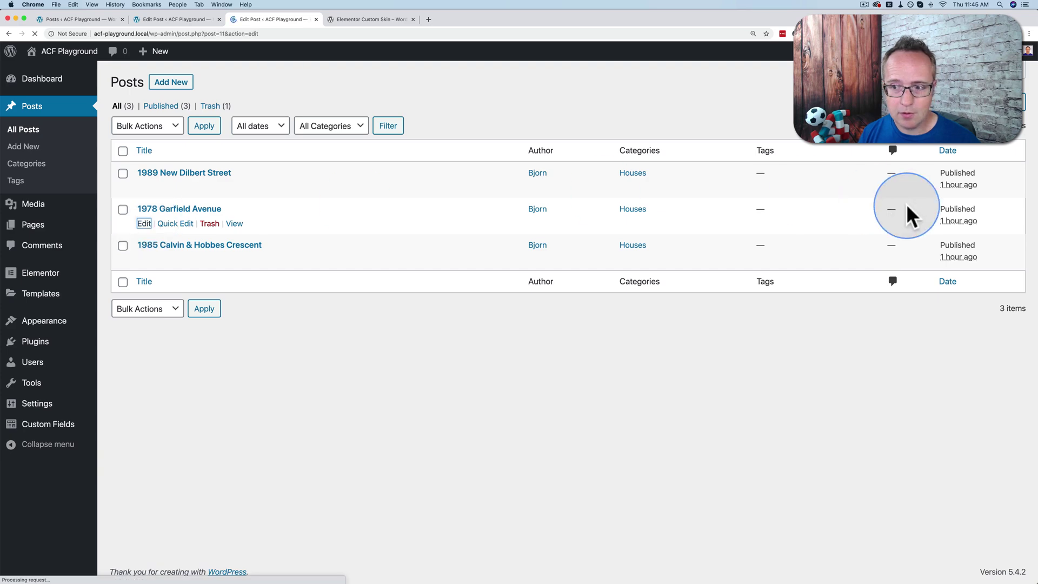
{"action": "scroll", "coordinate": [913, 373], "scroll_direction": "down", "scroll_amount": 7}
{"action": "scroll", "coordinate": [913, 373], "scroll_direction": "down", "scroll_amount": 3}
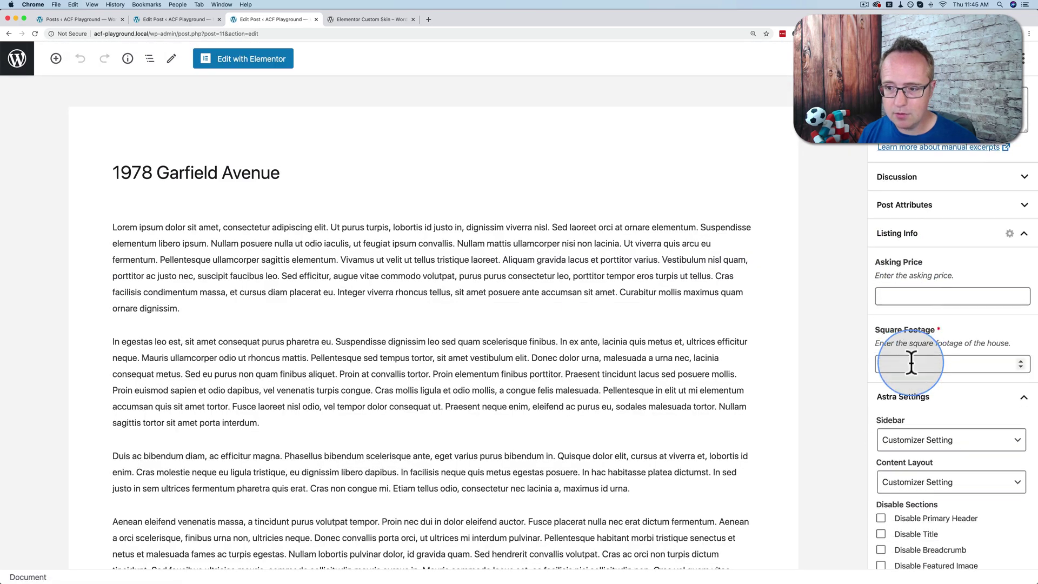
{"action": "type", "text": "800000"}
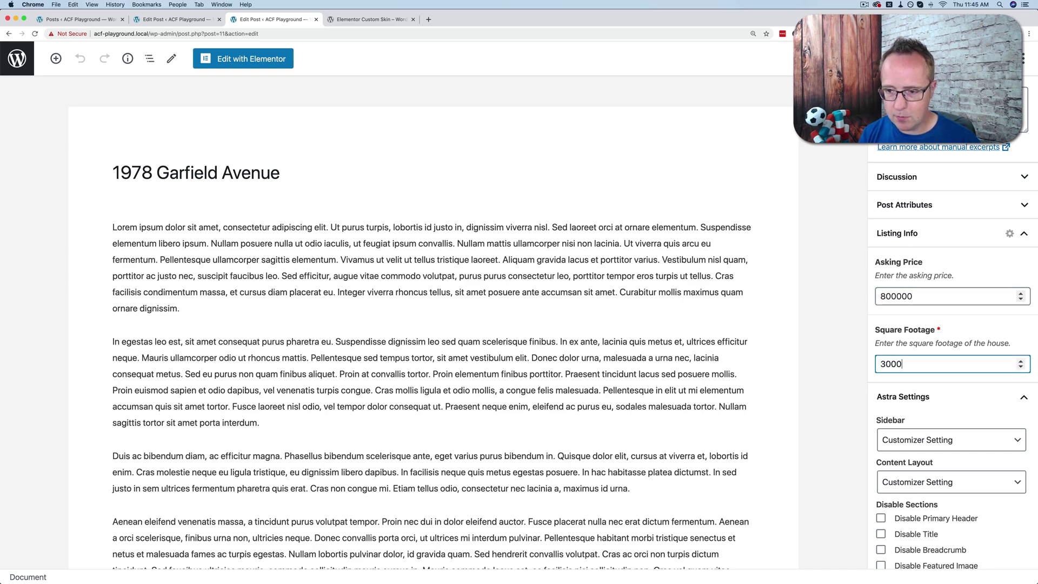
{"action": "left_click", "coordinate": [967, 58]}
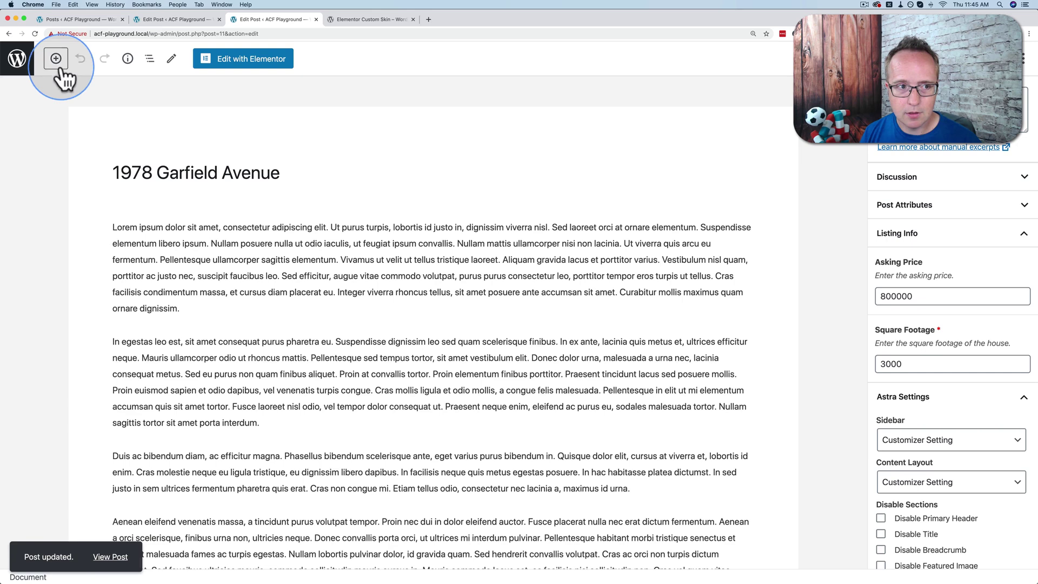
- Give 1985 Calvin & Hobbes Crescent asking price 900000 and square footage 5000, and save it
{"action": "left_click", "coordinate": [17, 57]}
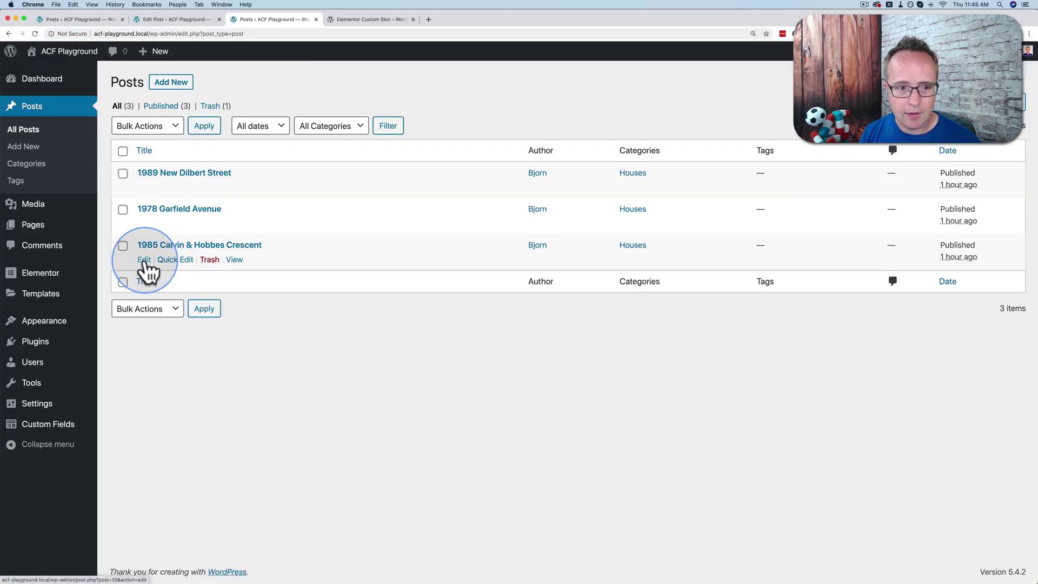
{"action": "left_click", "coordinate": [145, 263]}
{"action": "scroll", "coordinate": [951, 319], "scroll_direction": "down", "scroll_amount": 3}
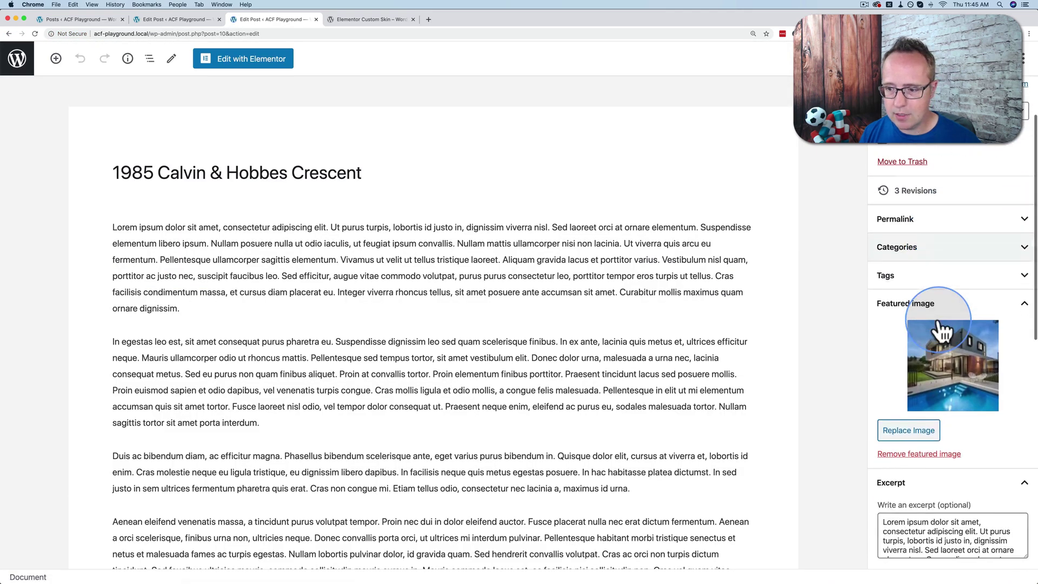
{"action": "scroll", "coordinate": [941, 327], "scroll_direction": "down", "scroll_amount": 8}
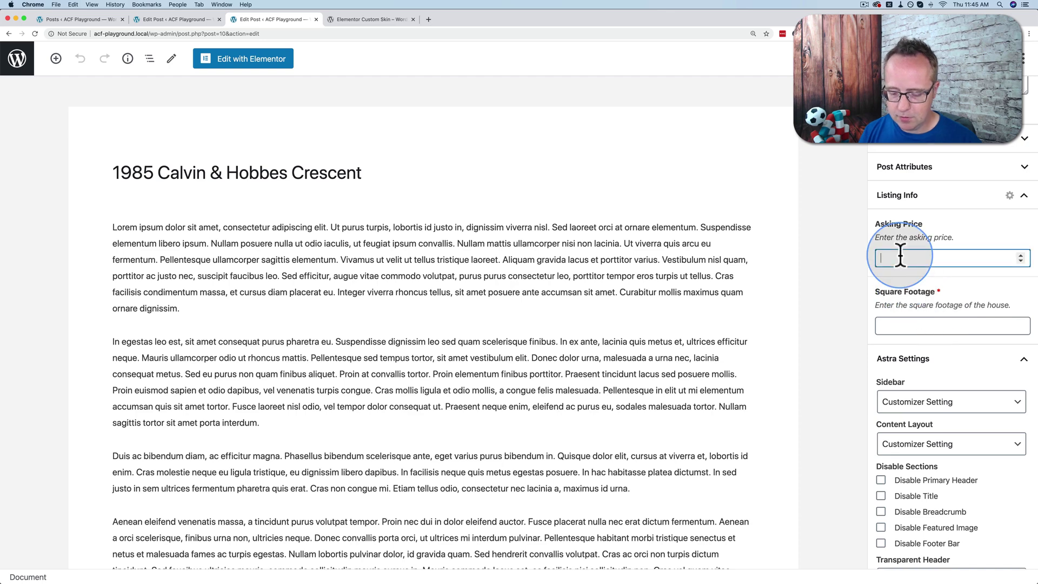
{"action": "type", "text": "900000"}
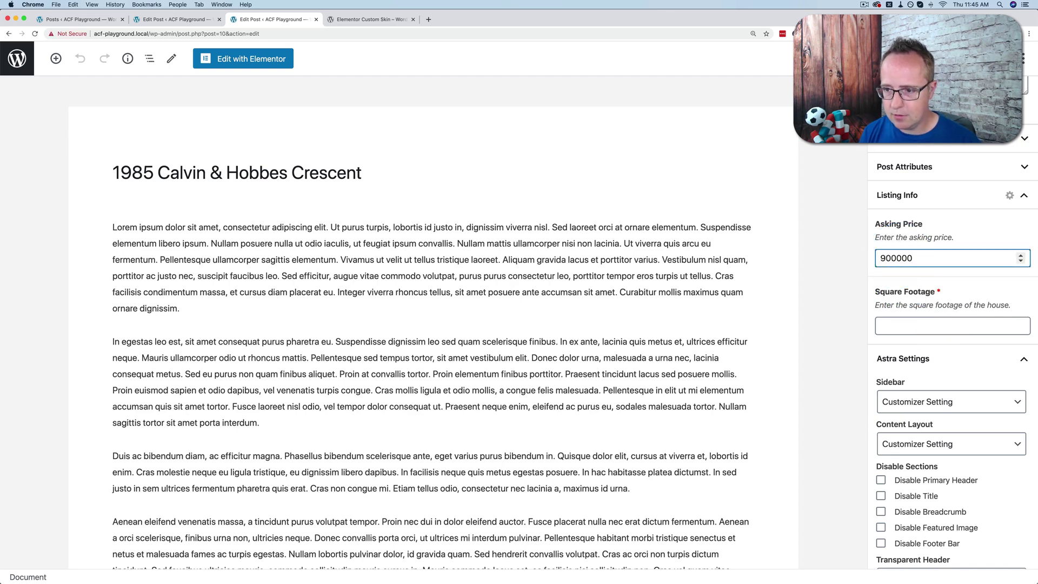
{"action": "left_click", "coordinate": [911, 326]}
{"action": "type", "text": "5000"}
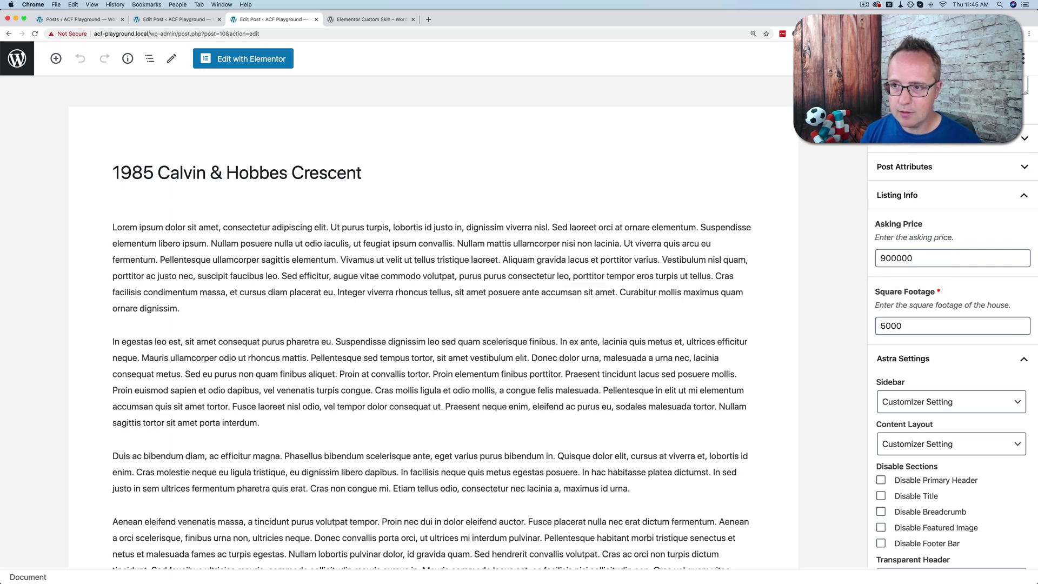
{"action": "key", "text": "super+s"}
{"action": "left_click", "coordinate": [155, 102]}
{"action": "left_click", "coordinate": [16, 58]}
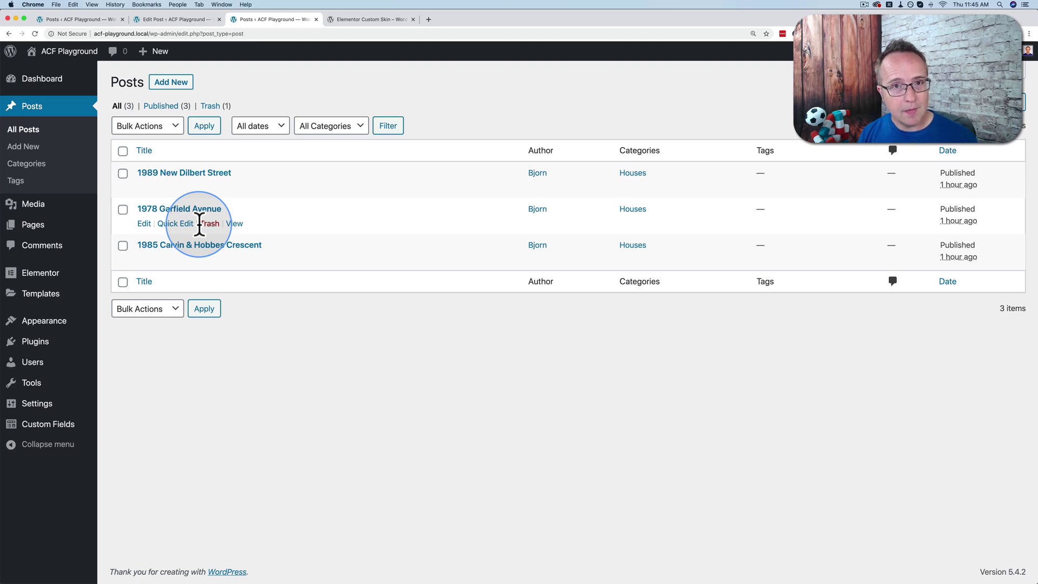
- Open the Houses loop template from Templates > Theme Builder in Elementor
{"action": "left_click", "coordinate": [50, 296]}
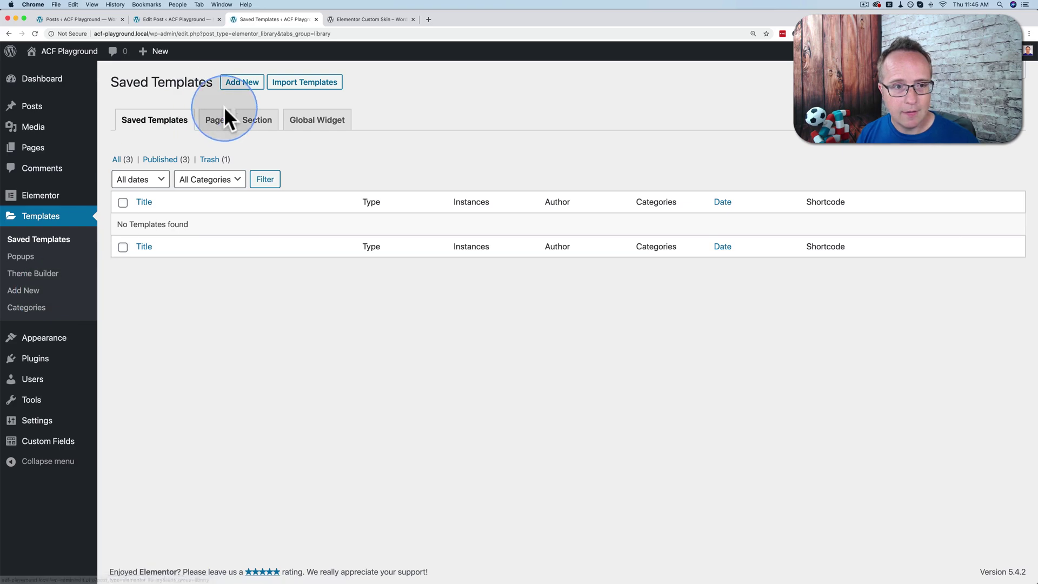
{"action": "left_click", "coordinate": [49, 274]}
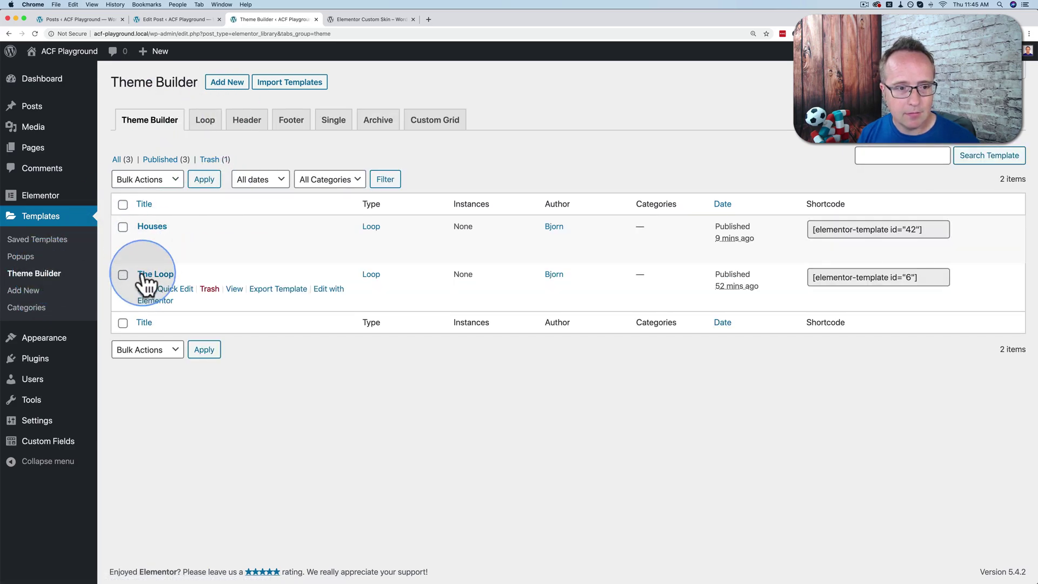
{"action": "left_click", "coordinate": [319, 242]}
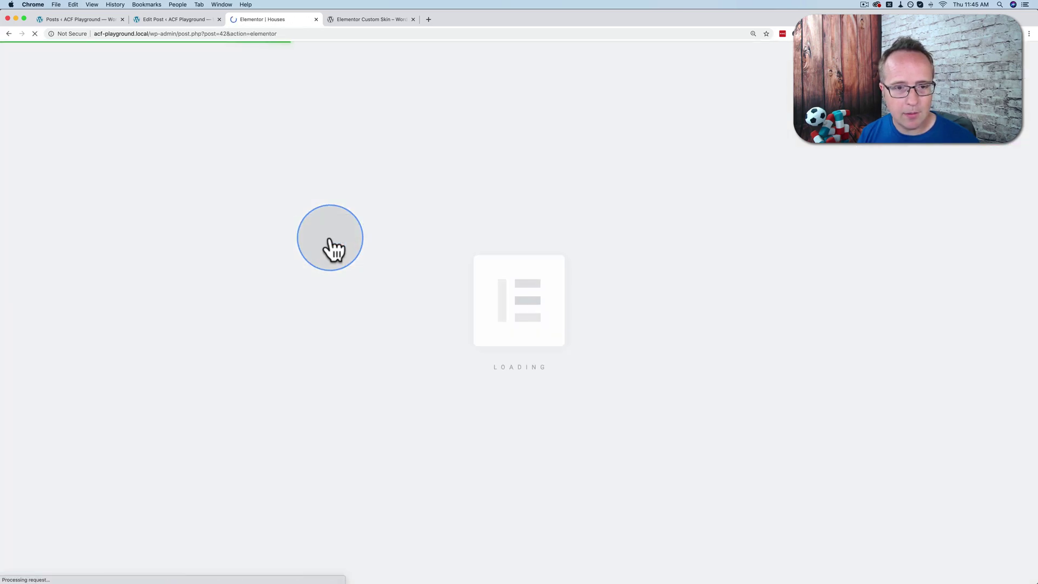
{"action": "scroll", "coordinate": [379, 230], "scroll_direction": "down", "scroll_amount": 4}
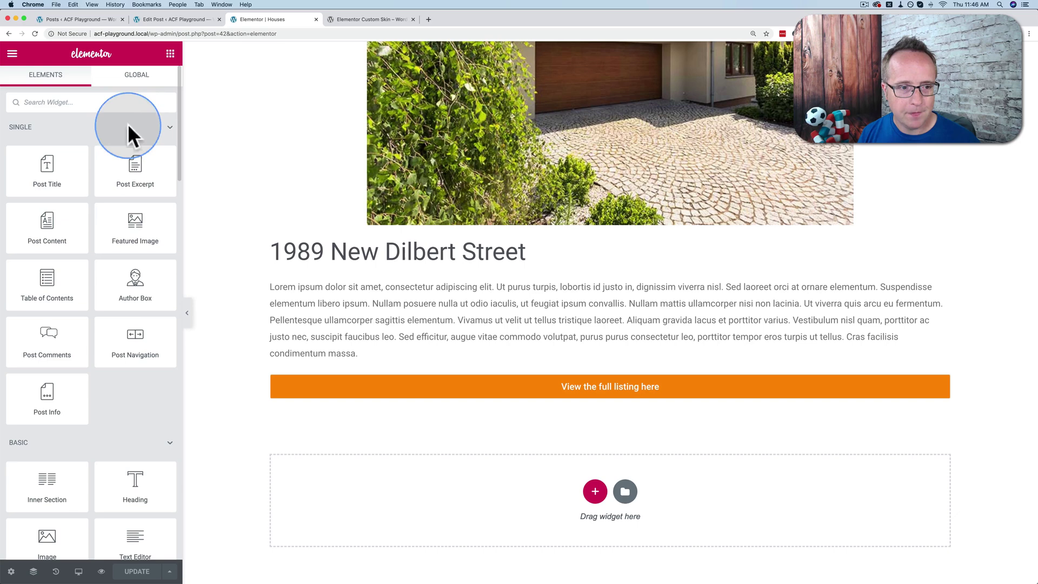
{"action": "scroll", "coordinate": [128, 364], "scroll_direction": "down", "scroll_amount": 3}
- Add a Text Editor block under the title showing the ACF Asking Price field
{"action": "left_click_drag", "start_coordinate": [128, 366], "coordinate": [344, 287]}
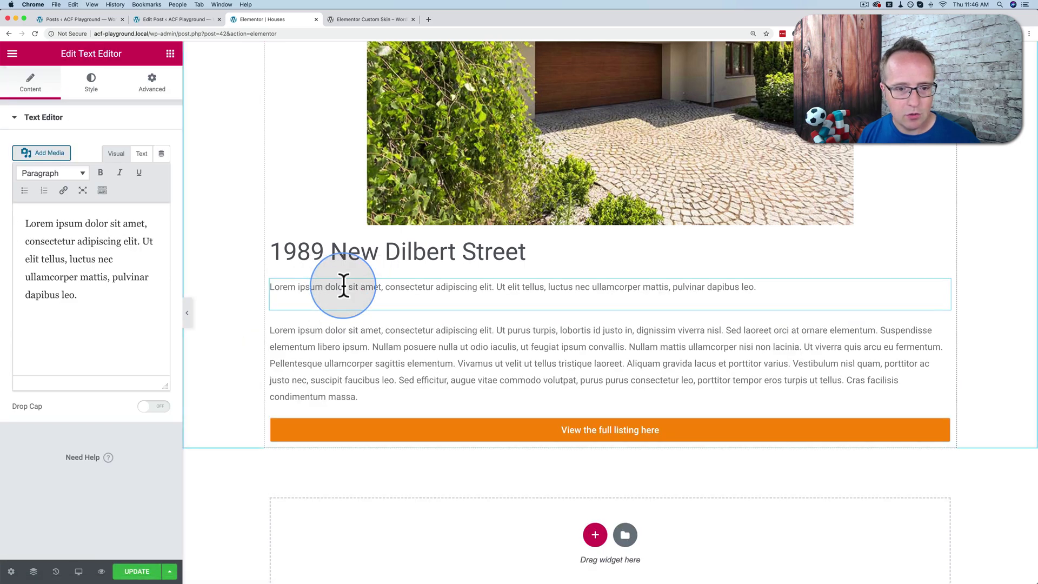
{"action": "left_click", "coordinate": [162, 154]}
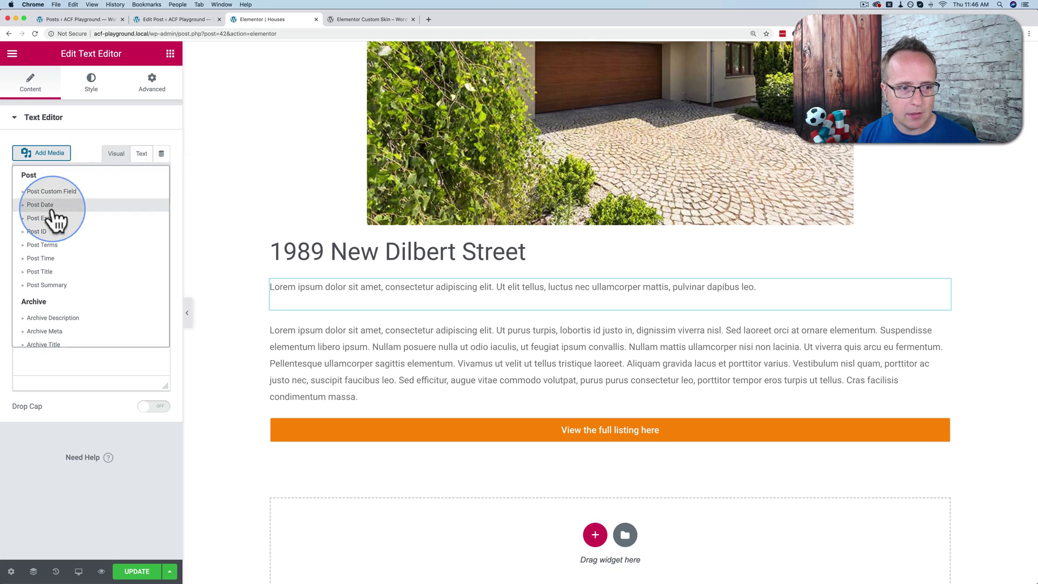
{"action": "scroll", "coordinate": [53, 217], "scroll_direction": "down", "scroll_amount": 8}
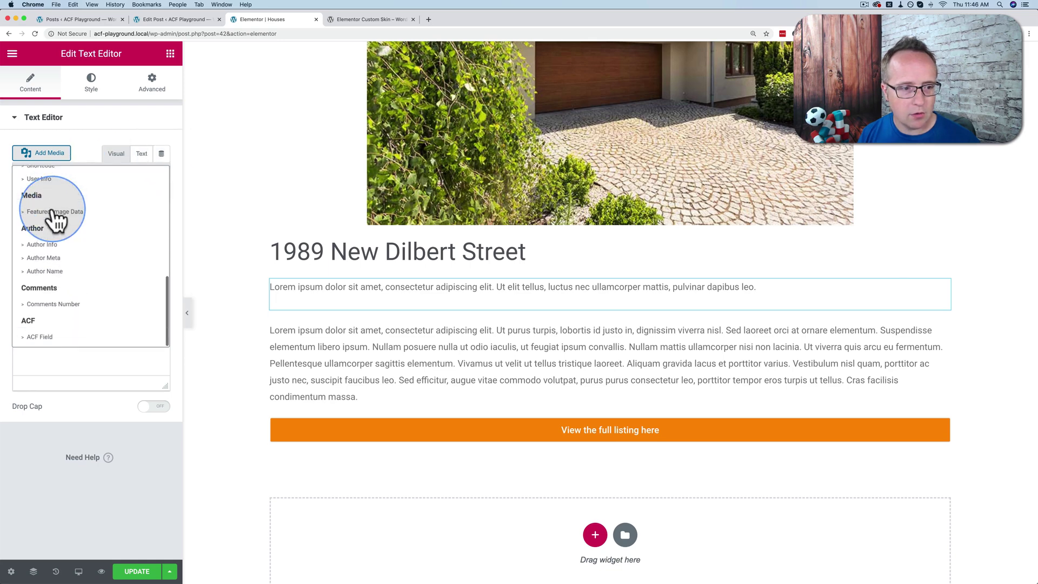
{"action": "left_click", "coordinate": [40, 336]}
{"action": "left_click", "coordinate": [61, 153]}
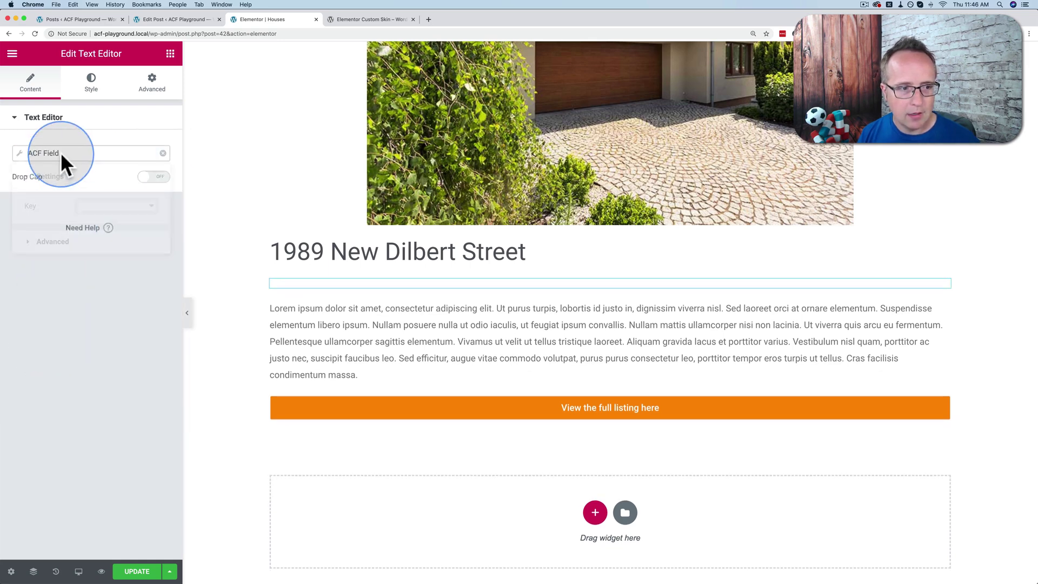
{"action": "left_click", "coordinate": [89, 217]}
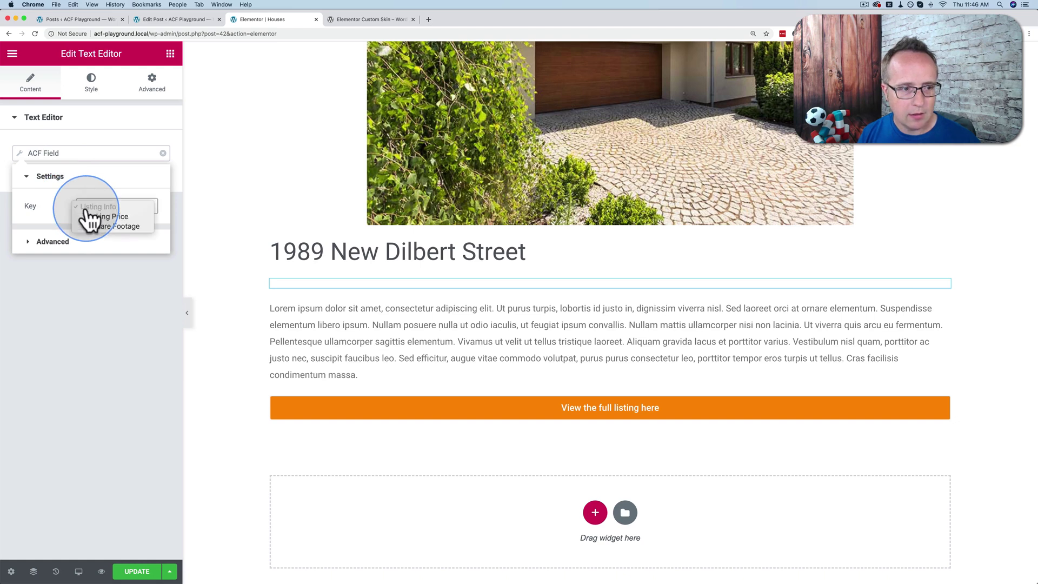
{"action": "left_click", "coordinate": [97, 227]}
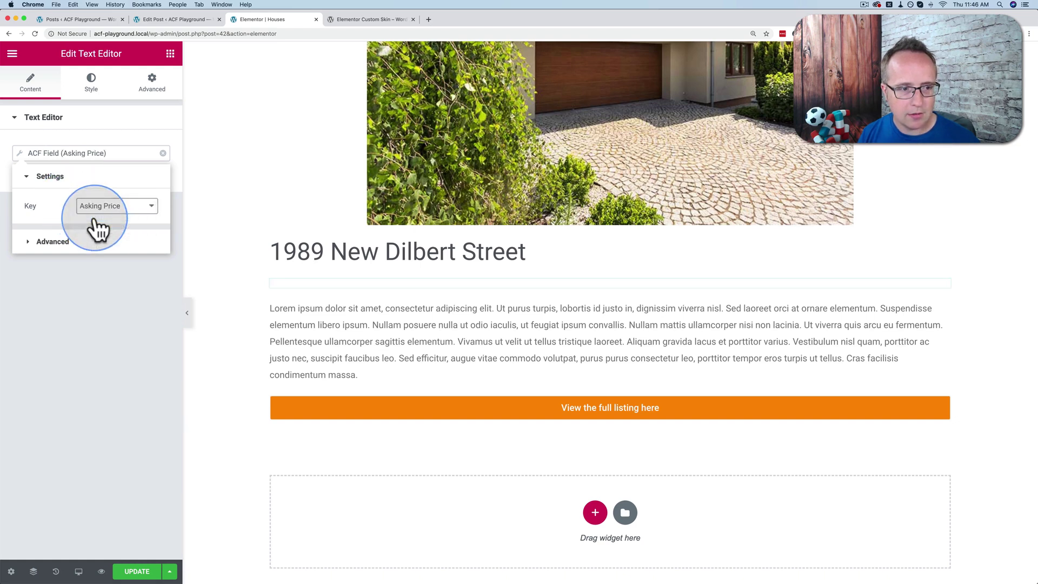
{"action": "left_click", "coordinate": [109, 262]}
{"action": "left_click", "coordinate": [285, 297]}
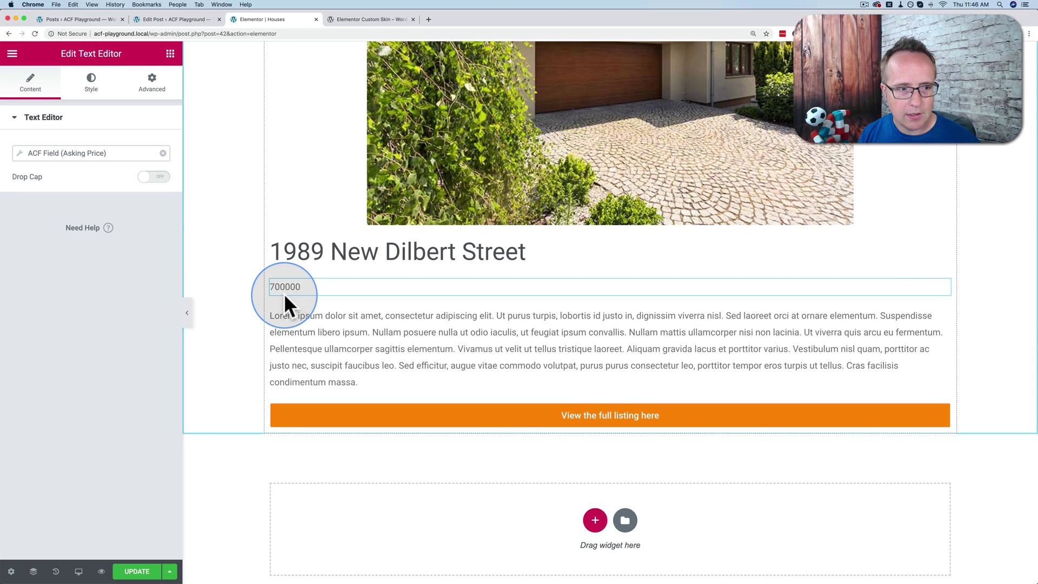
- Prefix the price value with 'Asking Price: $' so it reads Asking Price: $700000
{"action": "left_click", "coordinate": [108, 154]}
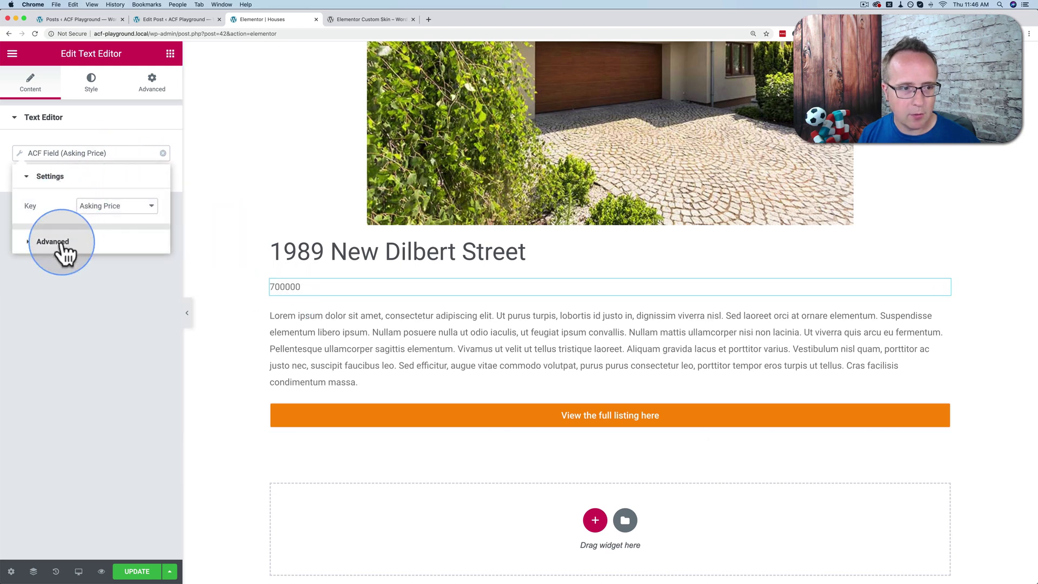
{"action": "left_click", "coordinate": [60, 246]}
{"action": "left_click", "coordinate": [84, 236]}
{"action": "type", "text": "Asking Price:"}
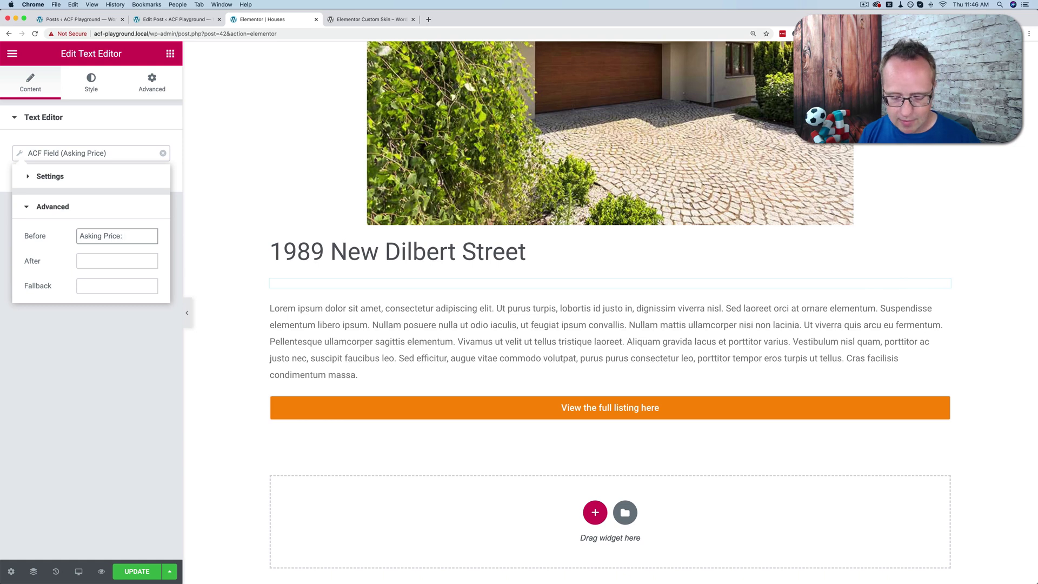
{"action": "type", "text": " $"}
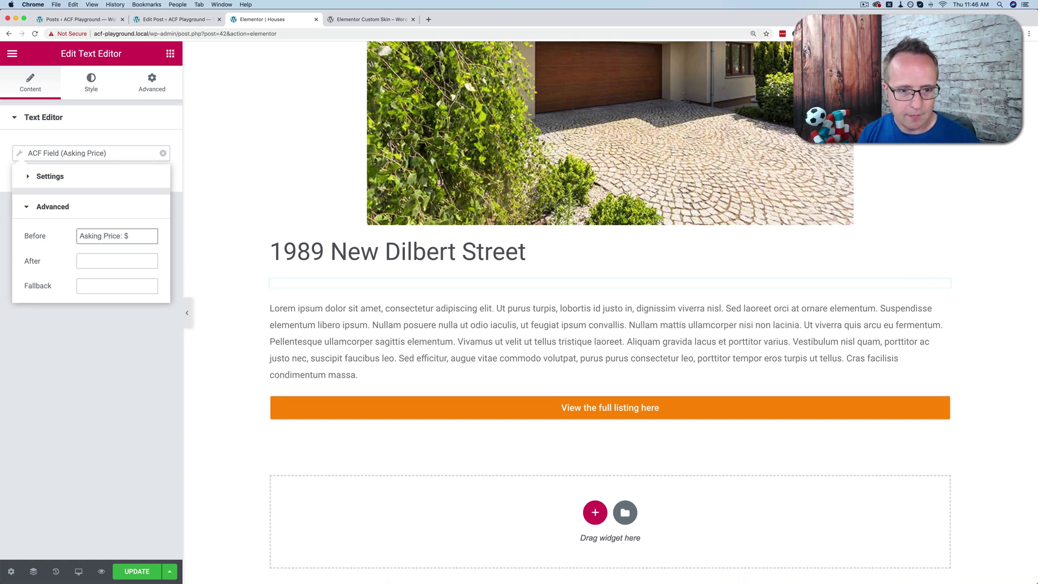
{"action": "left_click", "coordinate": [112, 351]}
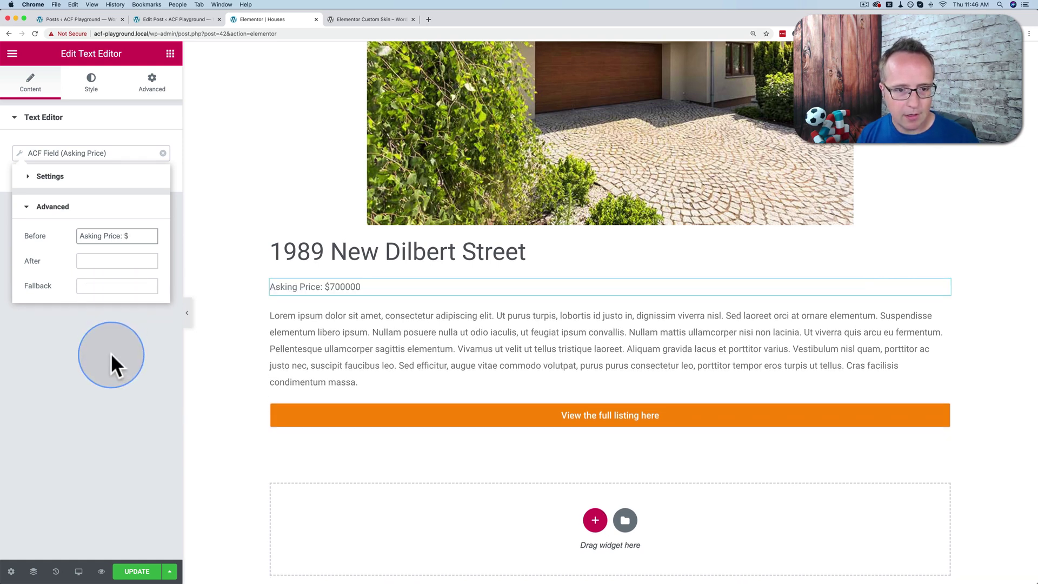
{"action": "left_click", "coordinate": [371, 289]}
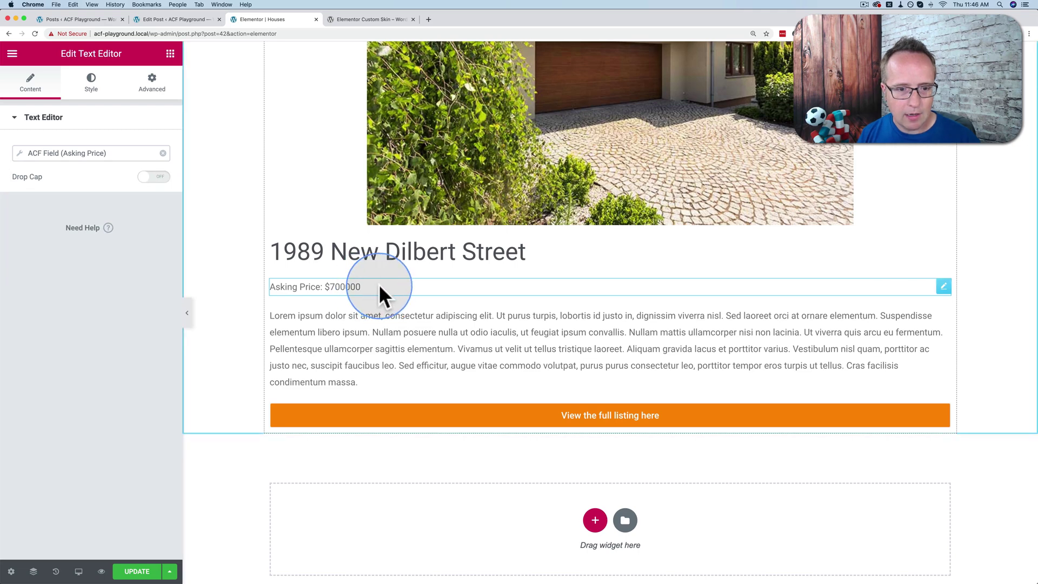
- Duplicate the price line as a Square Footage line labelled 'Square Feet: ' and update the template
{"action": "right_click", "coordinate": [382, 291]}
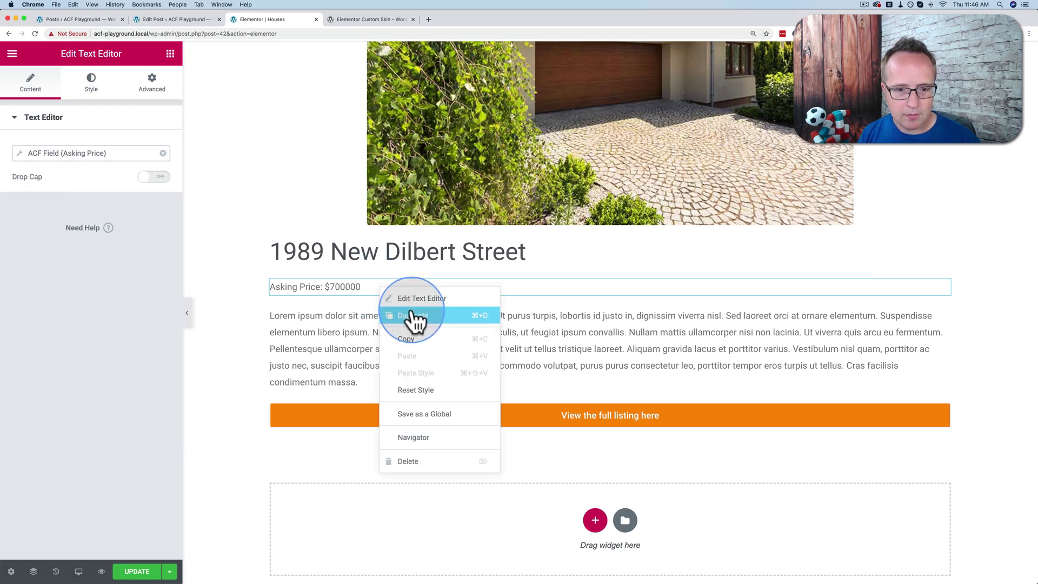
{"action": "left_click", "coordinate": [413, 317]}
{"action": "left_click", "coordinate": [123, 156]}
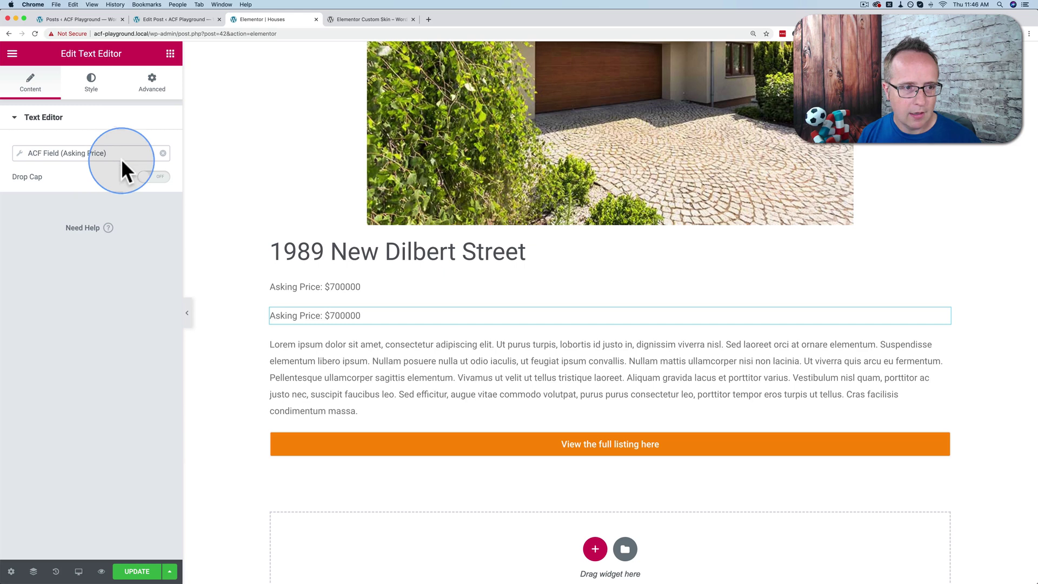
{"action": "left_click", "coordinate": [124, 205]}
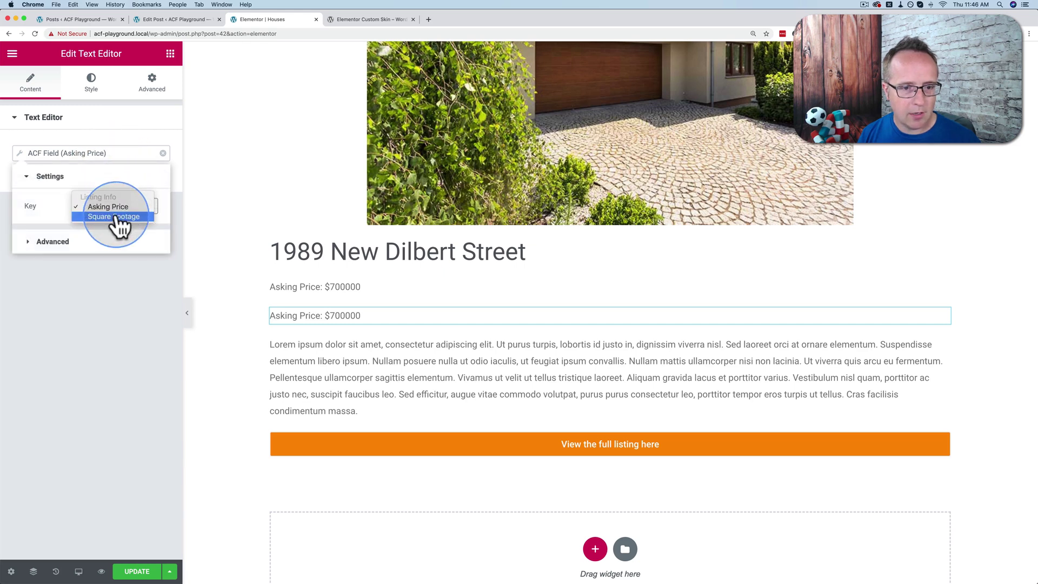
{"action": "left_click", "coordinate": [115, 220]}
{"action": "left_click", "coordinate": [75, 242]}
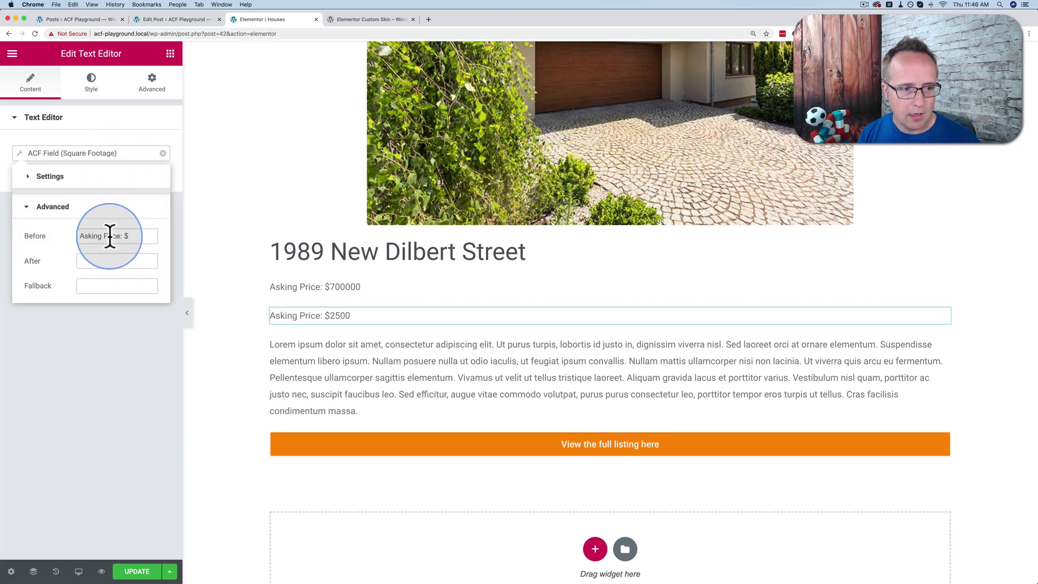
{"action": "left_click_drag", "start_coordinate": [112, 237], "coordinate": [70, 247]}
{"action": "type", "text": "Sq"}
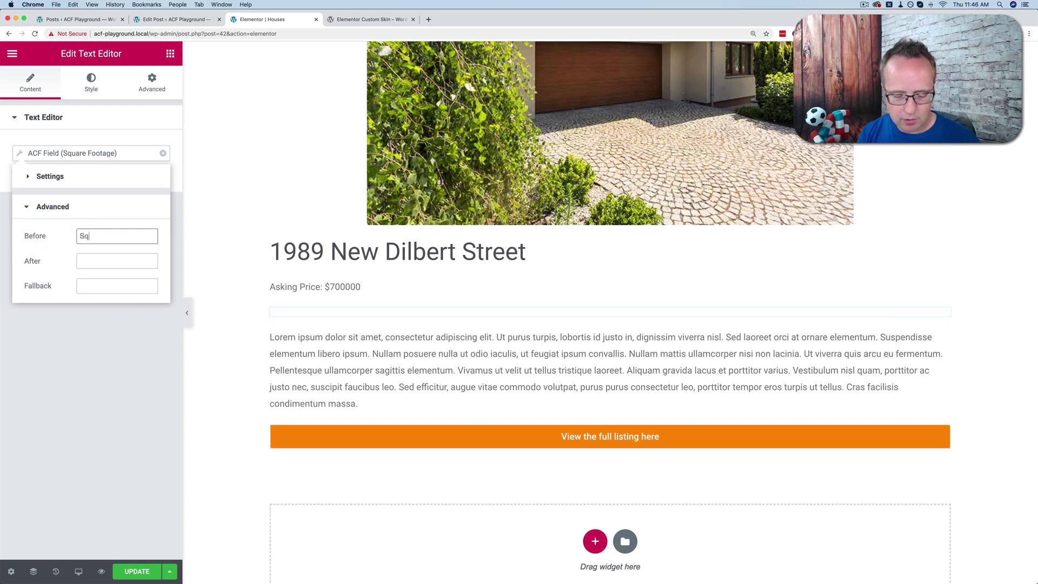
{"action": "type", "text": "uare Footag"}
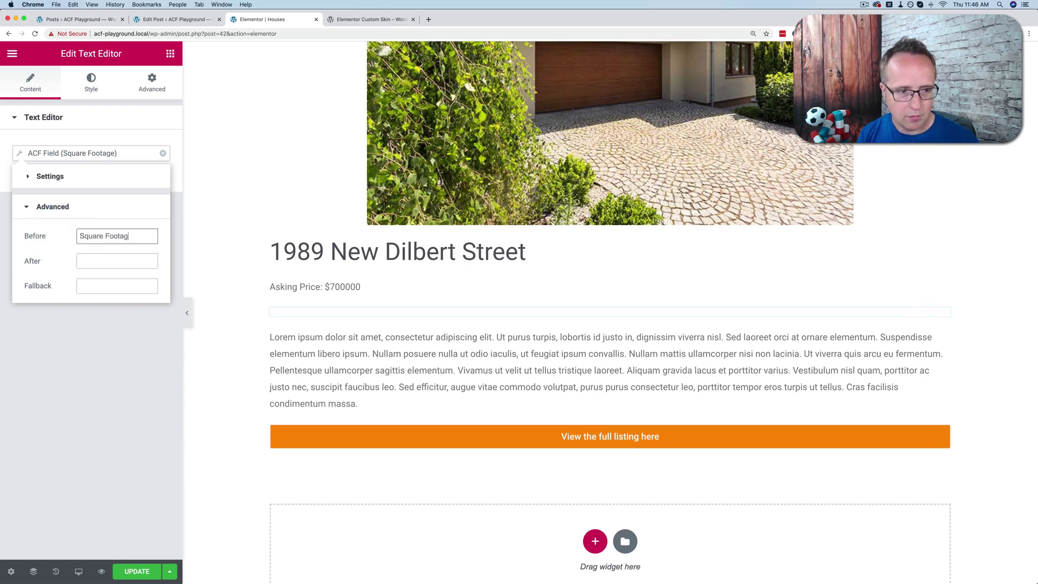
{"action": "type", "text": "et:"}
{"action": "left_click", "coordinate": [410, 325]}
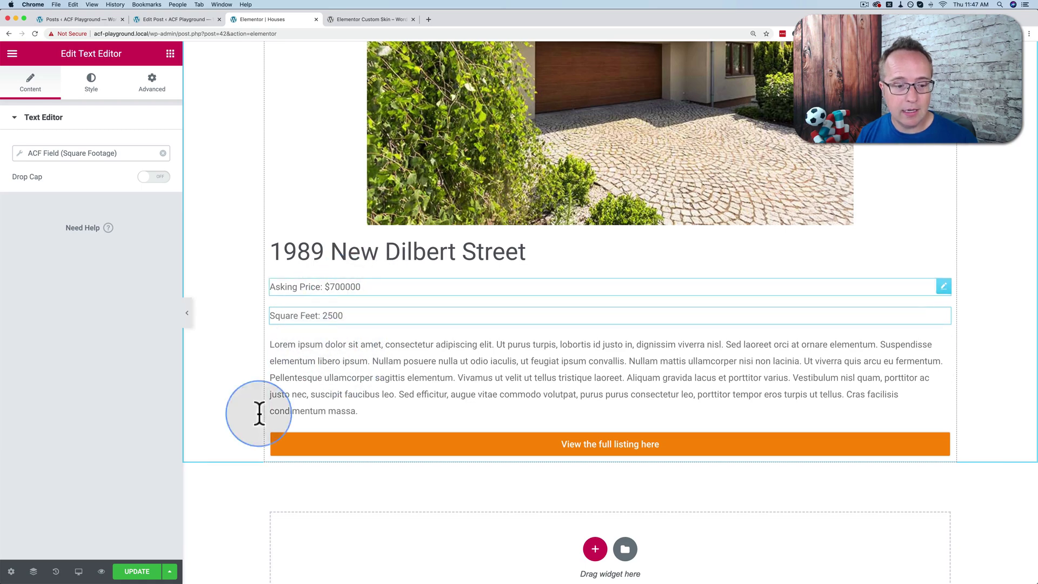
{"action": "left_click", "coordinate": [137, 571]}
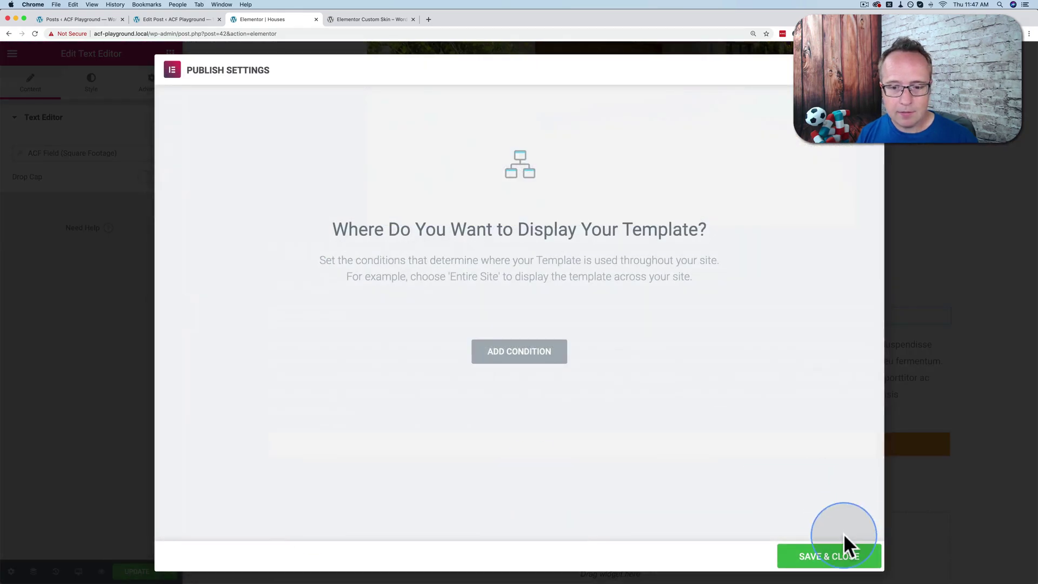
- Save and close the Houses template, exit to the dashboard and go to the Pages list
{"action": "left_click", "coordinate": [834, 559]}
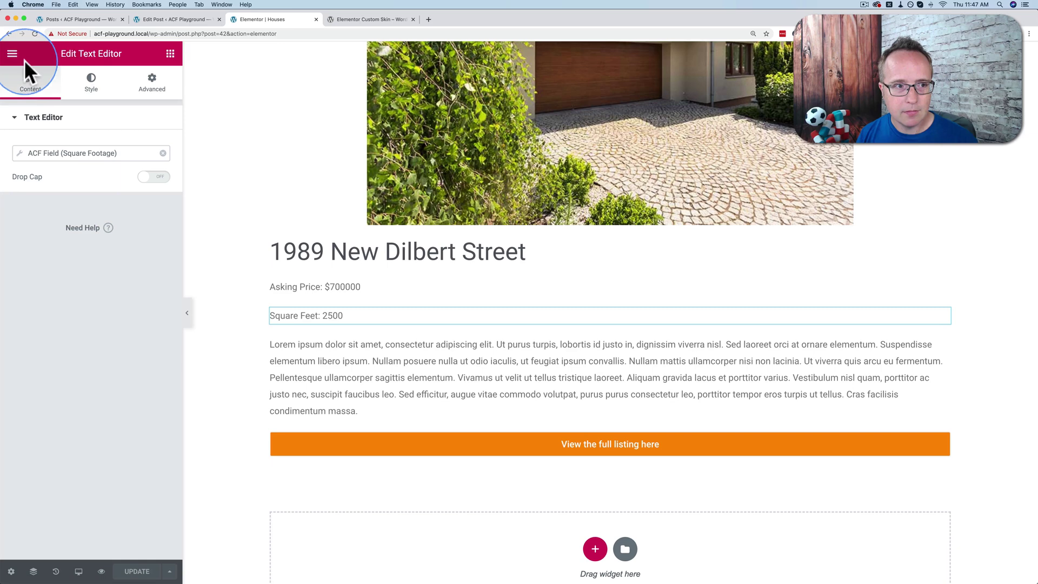
{"action": "left_click", "coordinate": [12, 54]}
{"action": "left_click", "coordinate": [81, 397]}
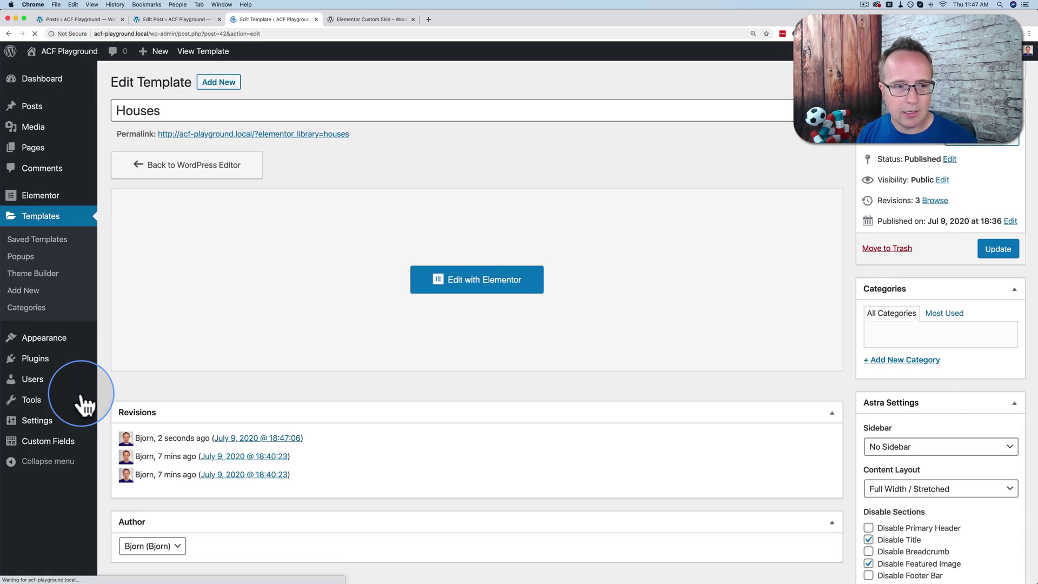
{"action": "mouse_move", "coordinate": [46, 120]}
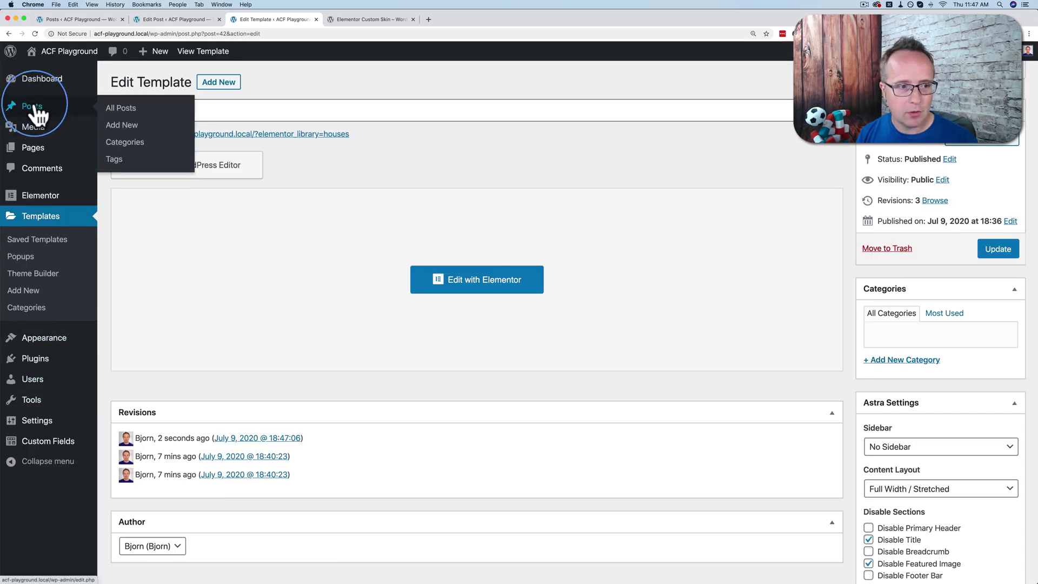
{"action": "left_click", "coordinate": [33, 152]}
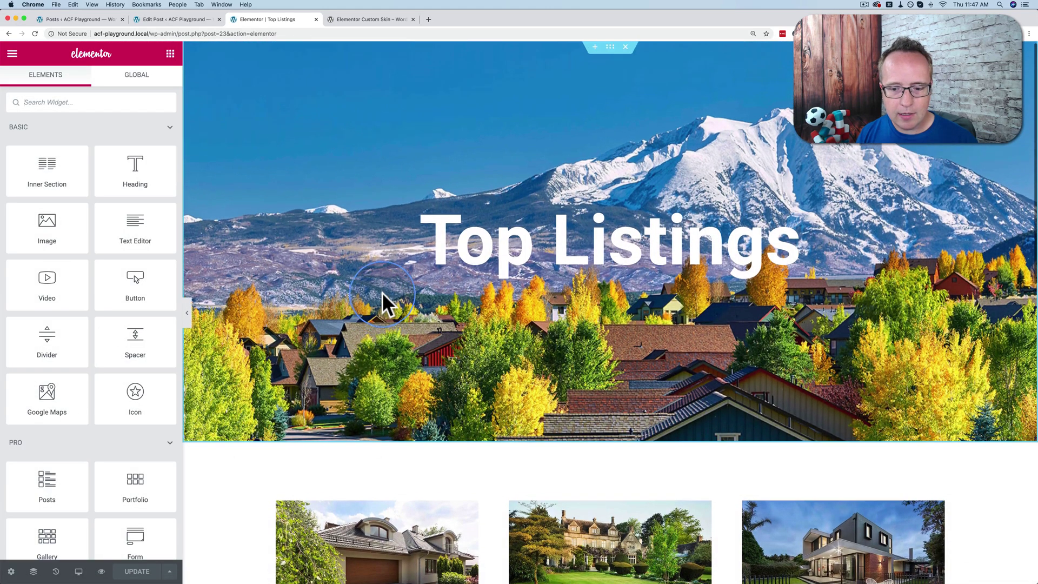
{"action": "scroll", "coordinate": [385, 302], "scroll_direction": "down", "scroll_amount": 10}
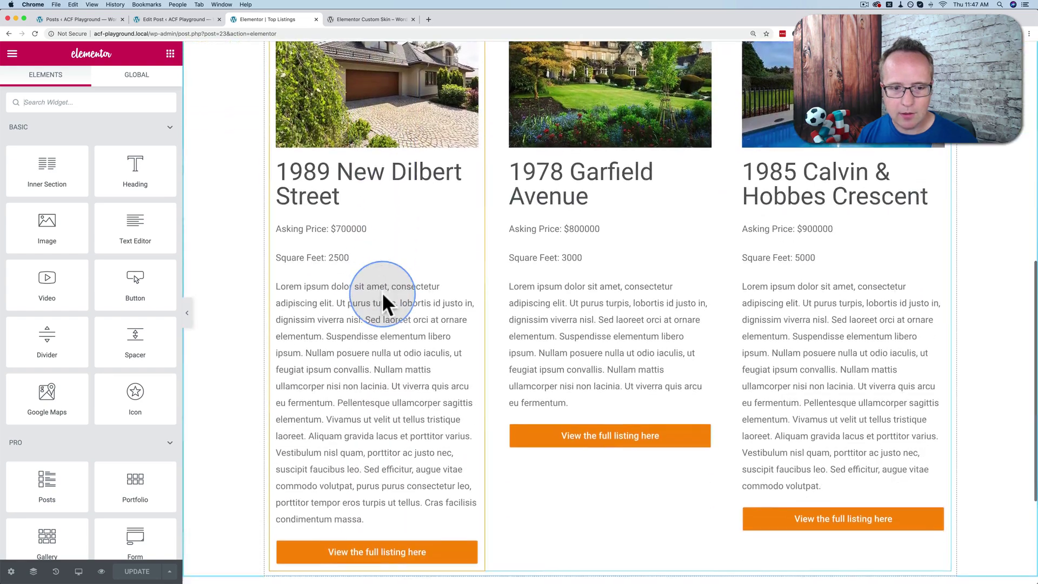
{"action": "scroll", "coordinate": [385, 303], "scroll_direction": "down", "scroll_amount": 1}
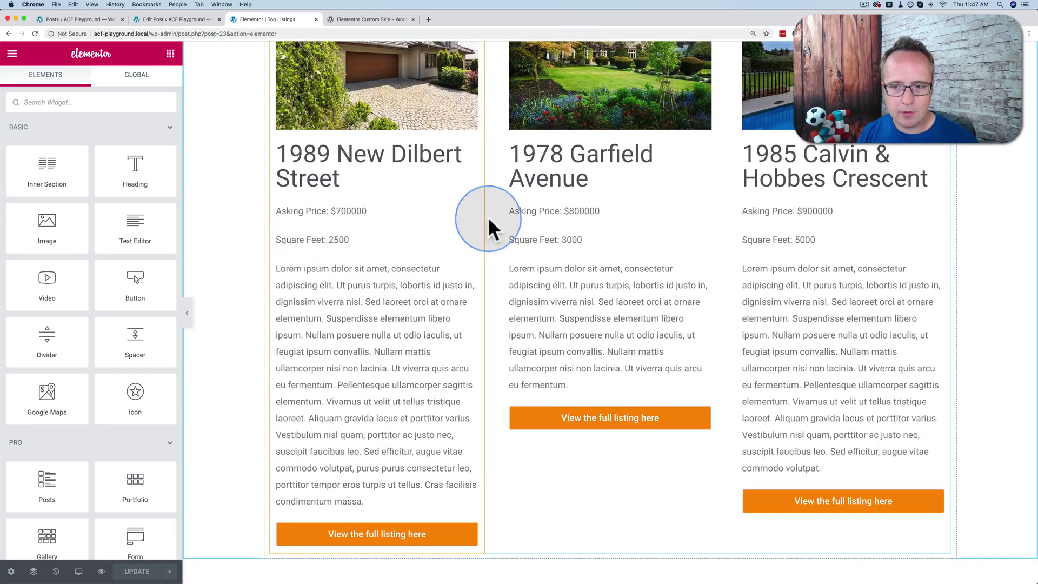